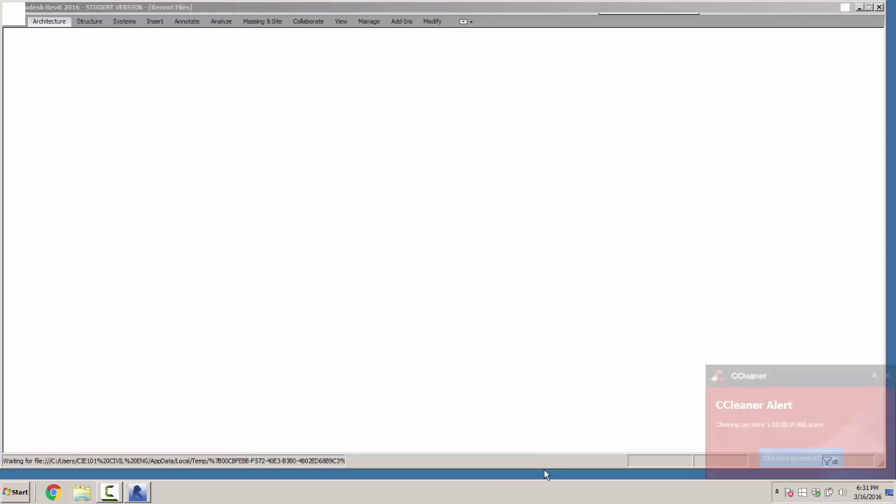
# Maximize the program window and open basic_project.rvt from the Revit Basics 2016 Book Files folder on the Desktop
pyautogui.click(888, 377)
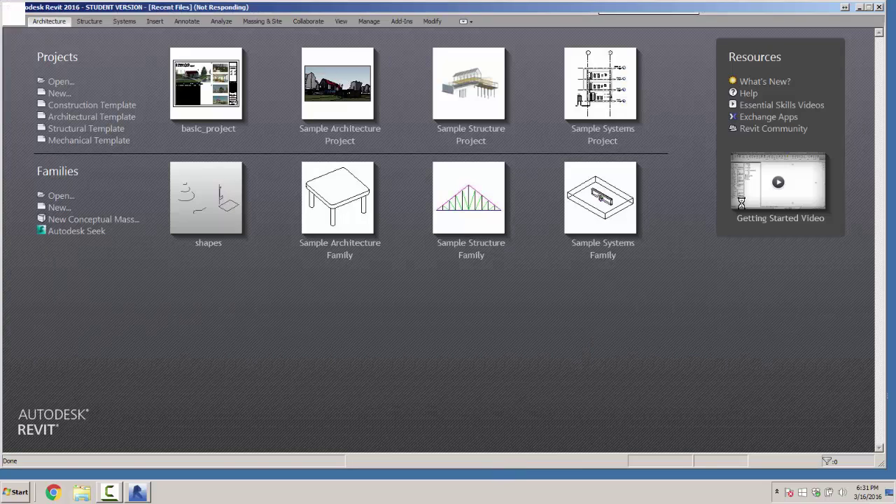
pyautogui.click(871, 9)
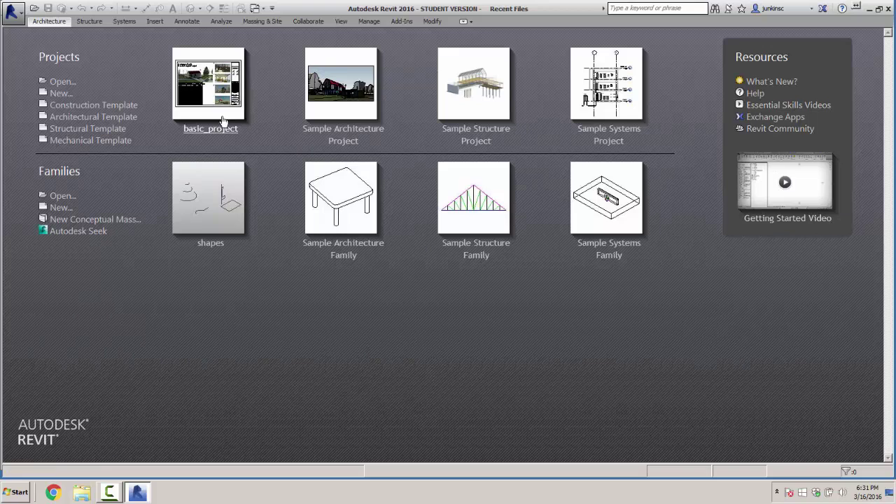
pyautogui.click(63, 83)
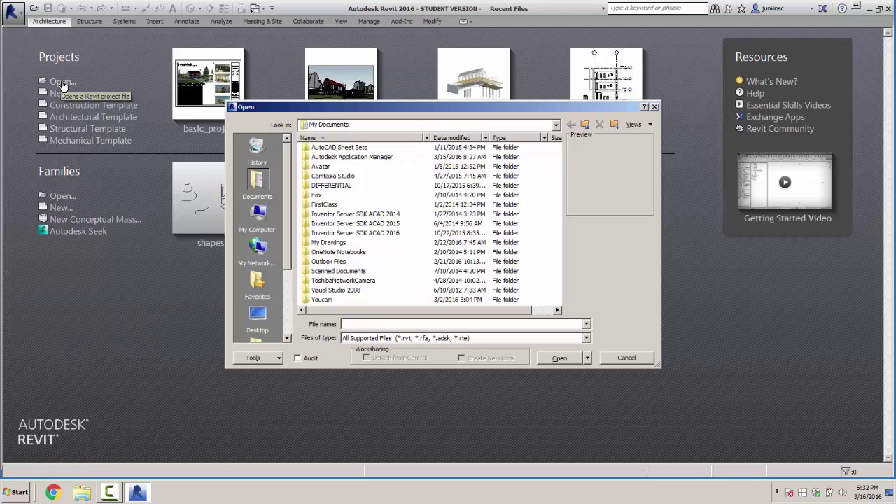
pyautogui.click(557, 125)
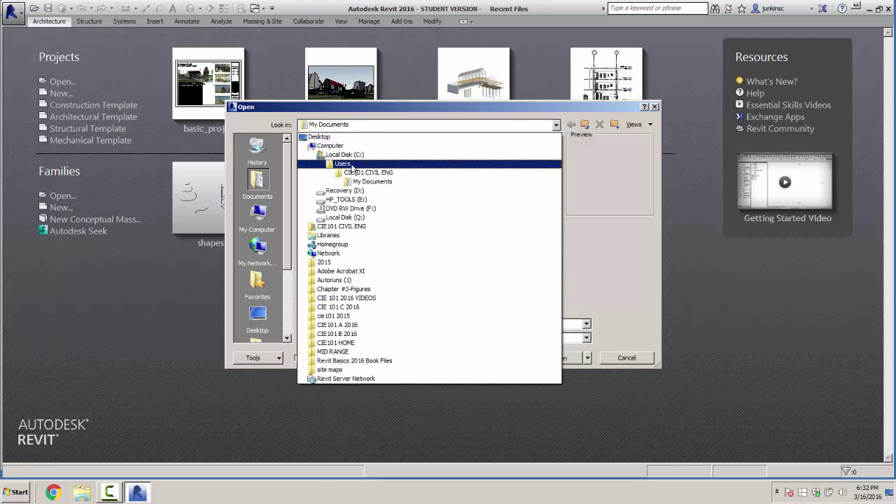
pyautogui.click(332, 137)
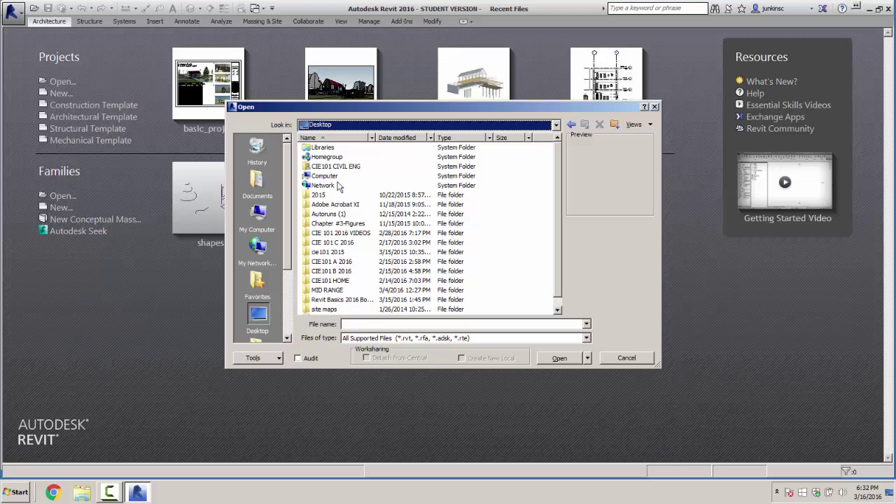
pyautogui.doubleClick(340, 300)
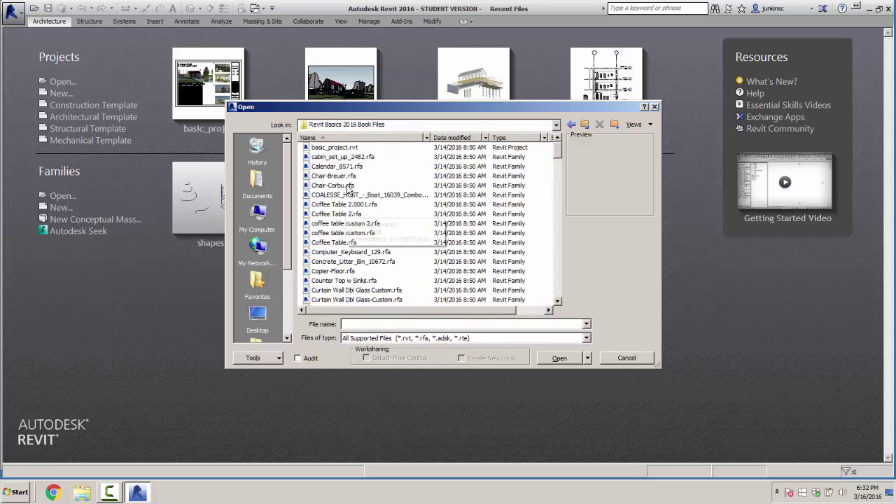
pyautogui.moveTo(558, 152)
pyautogui.mouseDown()
pyautogui.moveTo(559, 169)
pyautogui.moveTo(559, 150)
pyautogui.mouseUp()
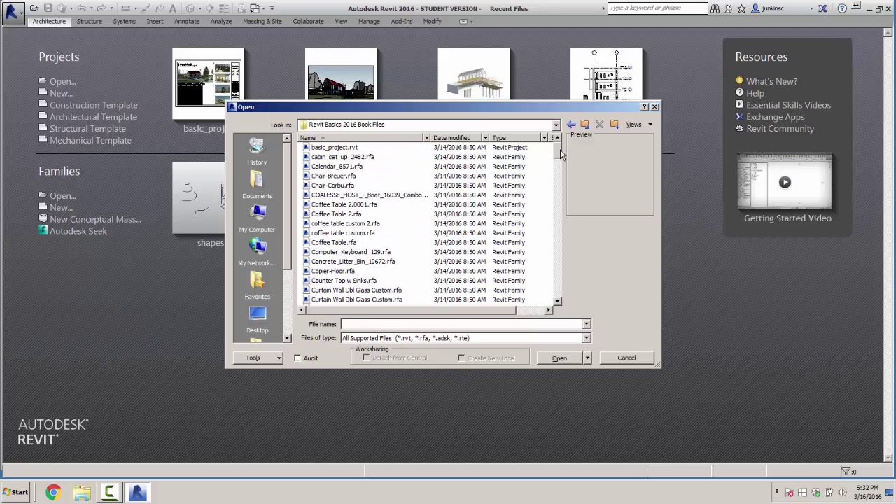
pyautogui.click(344, 151)
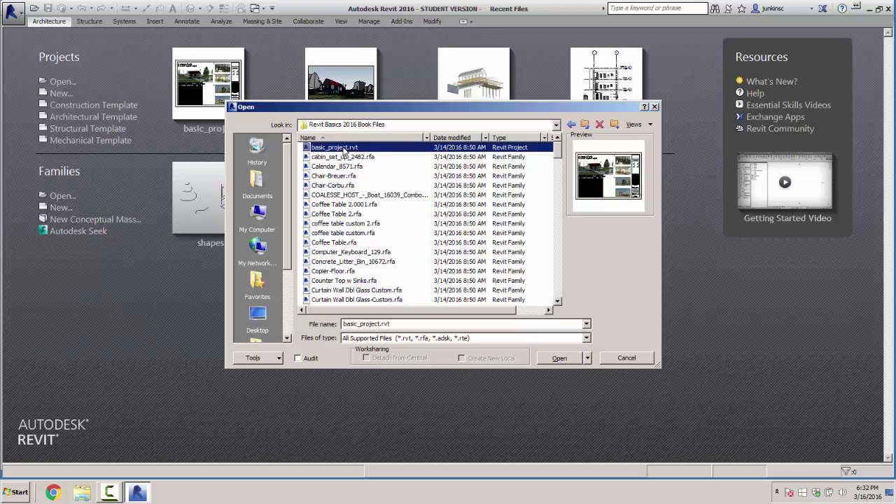
pyautogui.click(560, 359)
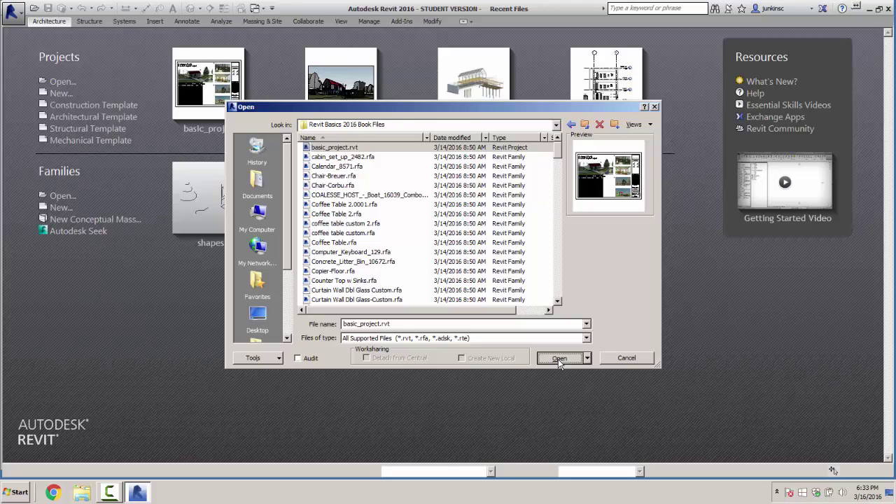
pyautogui.click(560, 360)
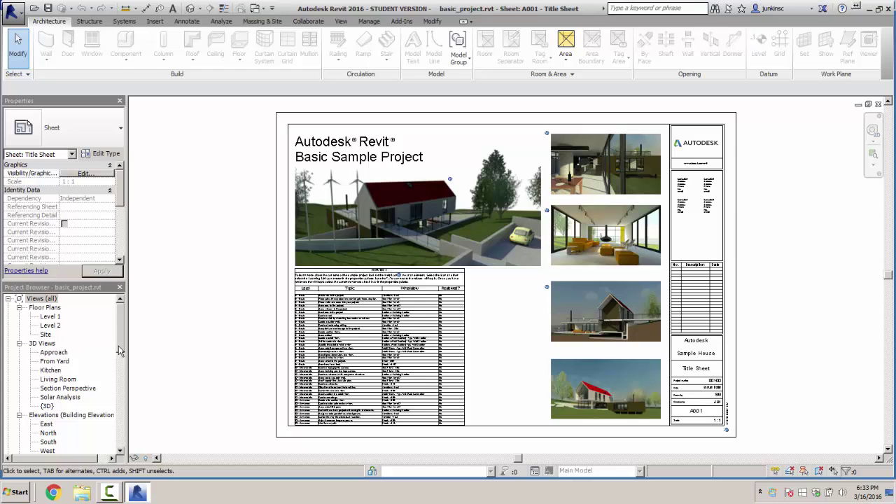
# Open the Level 1 floor plan and examine its kitchen, bath, laundry, hall and living areas and the room legend
pyautogui.click(51, 317)
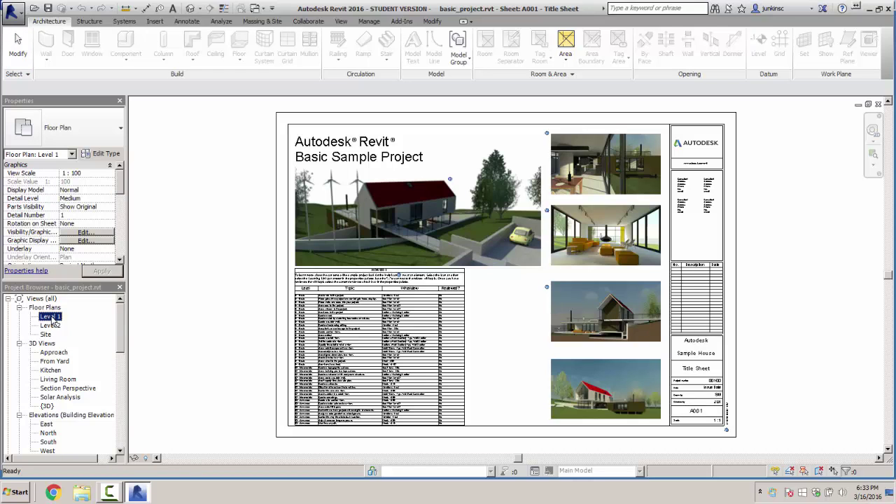
pyautogui.doubleClick(51, 318)
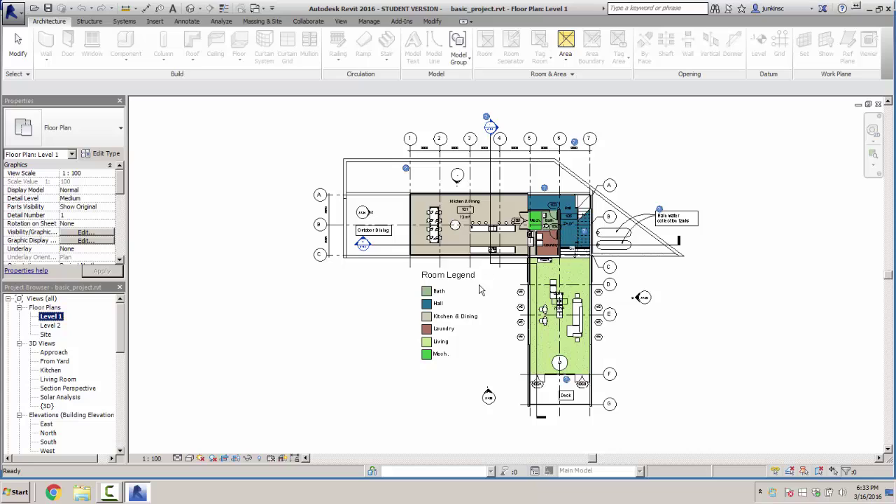
pyautogui.scroll(3, 486, 290)
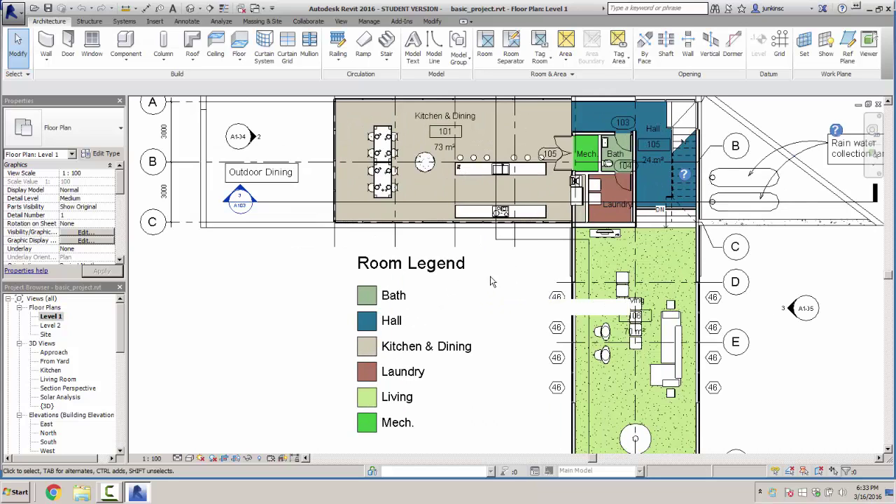
pyautogui.scroll(4, 493, 277)
pyautogui.scroll(1, 504, 269)
pyautogui.moveTo(511, 259); pyautogui.dragTo(480, 414, button='middle')
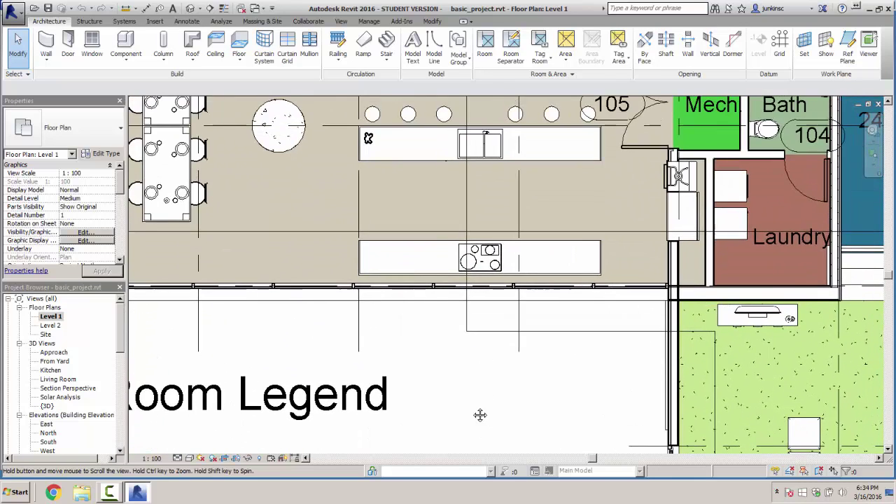
pyautogui.moveTo(588, 203); pyautogui.dragTo(364, 309, button='middle')
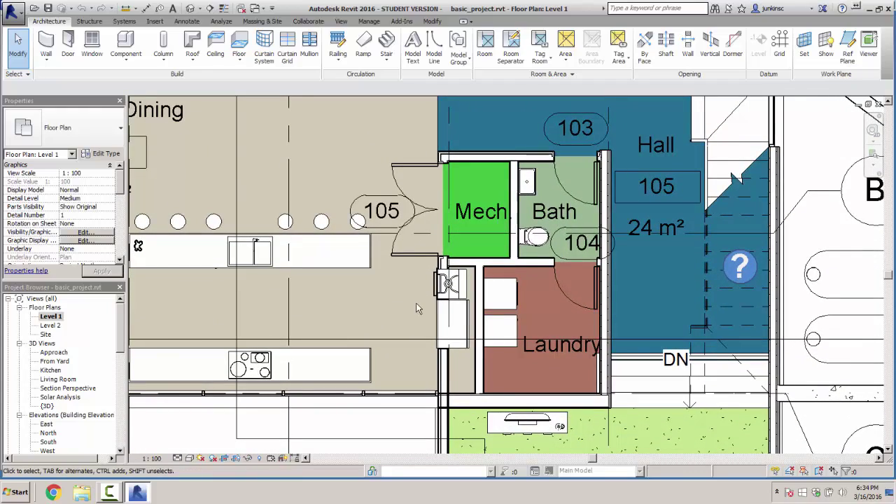
pyautogui.scroll(-2, 413, 308)
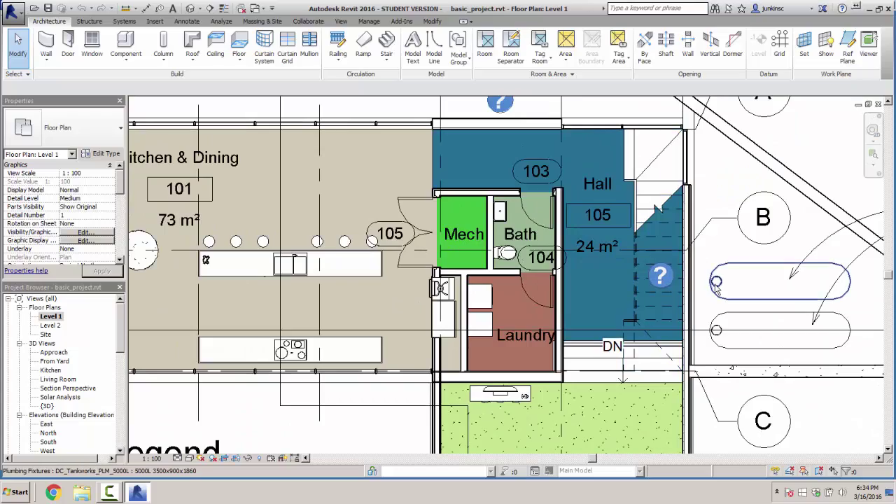
pyautogui.scroll(-2, 715, 287)
pyautogui.scroll(-2, 520, 336)
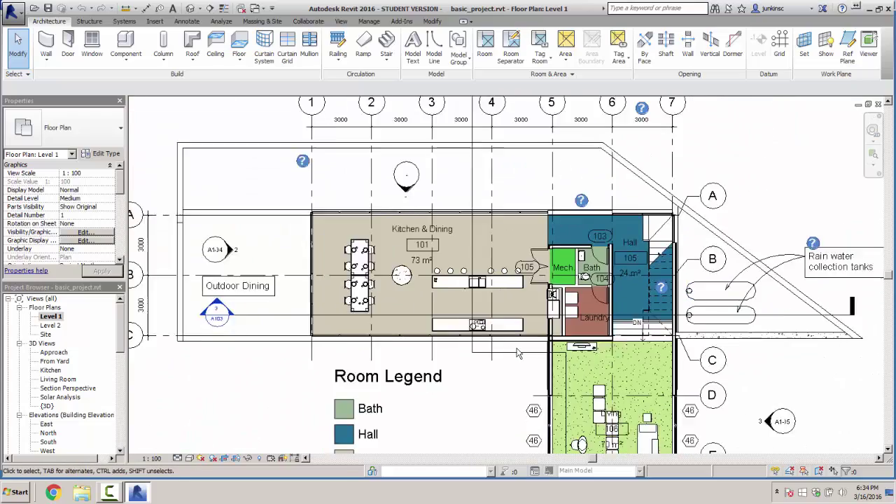
pyautogui.moveTo(494, 359); pyautogui.dragTo(608, 182, button='middle')
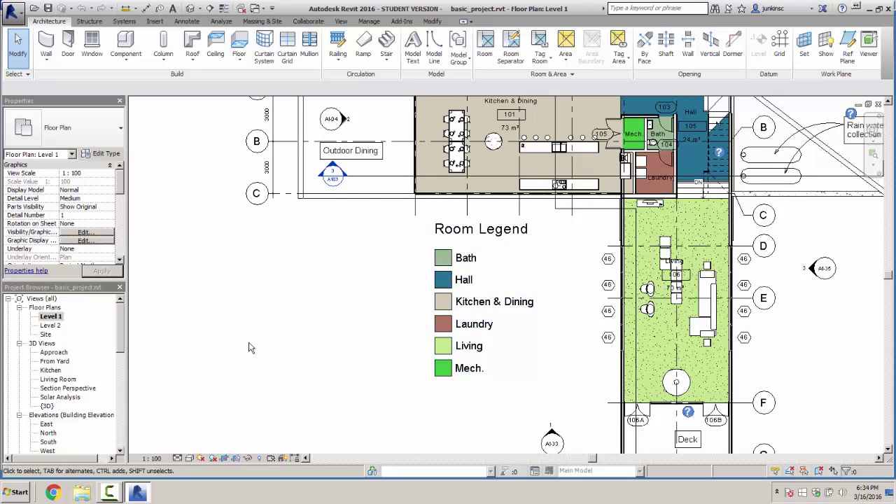
# Open the Level 2 floor plan and examine its bedrooms, baths, observation deck and room legend
pyautogui.click(50, 325)
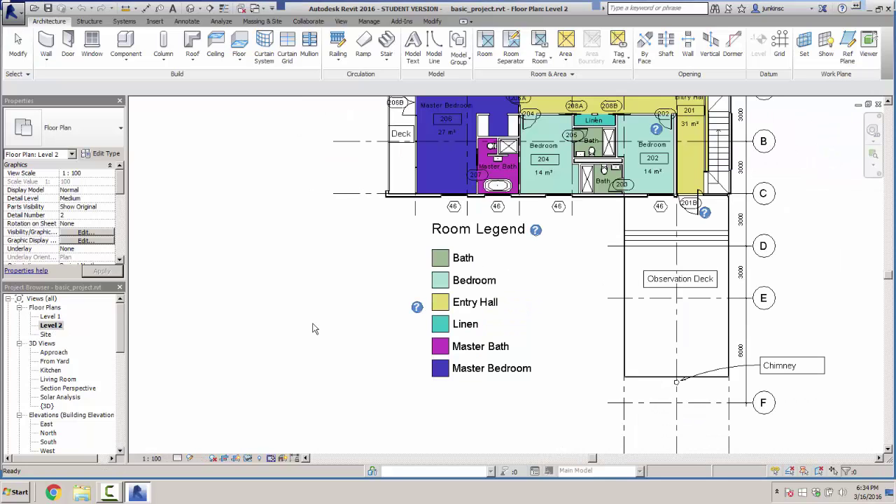
pyautogui.scroll(-1, 369, 276)
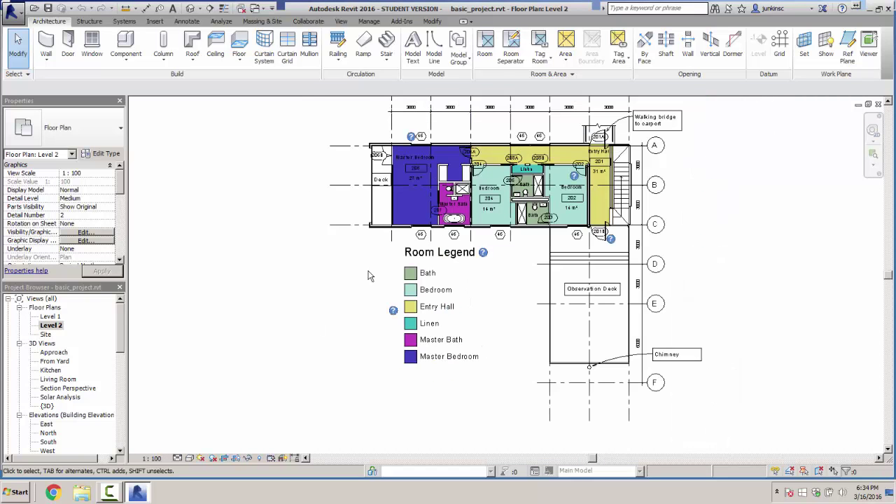
pyautogui.scroll(2, 370, 275)
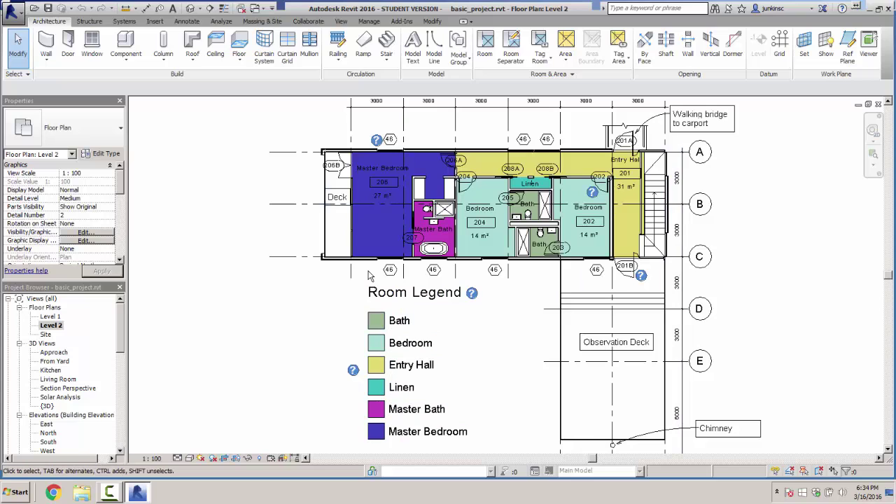
# Open the Site floor plan and examine the building roof, wind generators, trees, contours and property lines
pyautogui.press('Down')
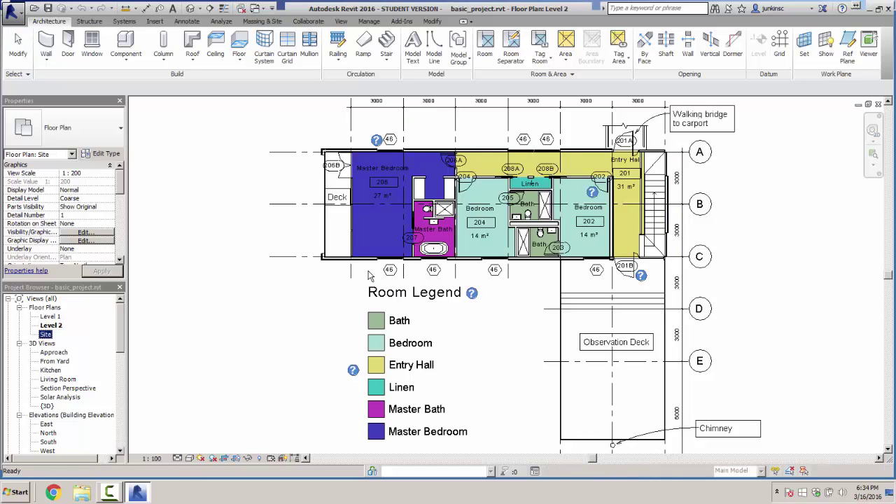
pyautogui.press('Return')
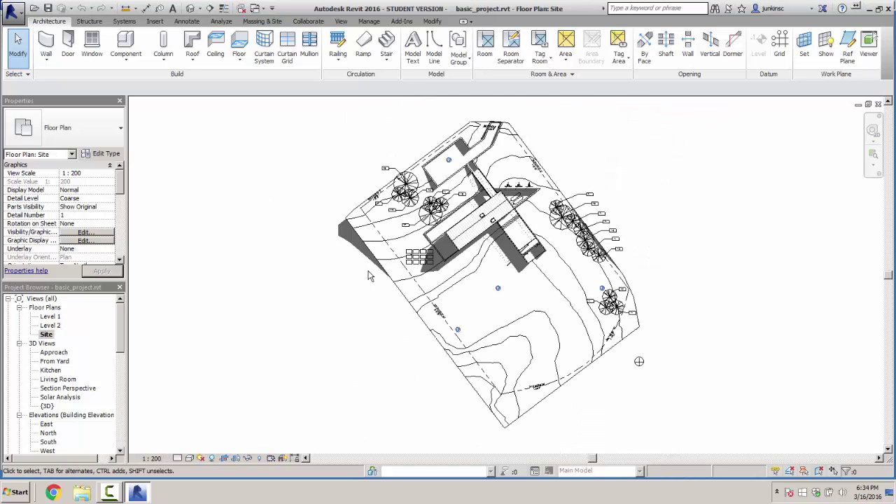
pyautogui.scroll(4, 370, 275)
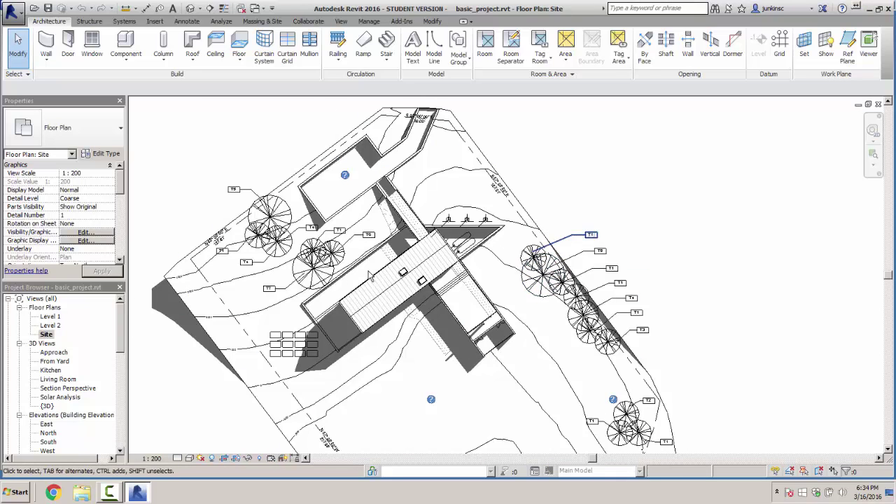
pyautogui.scroll(2, 370, 275)
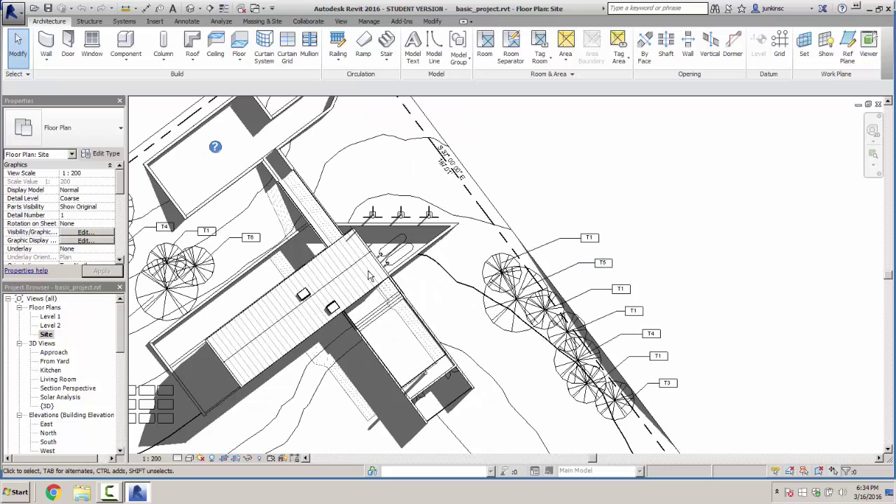
pyautogui.press('Tab')
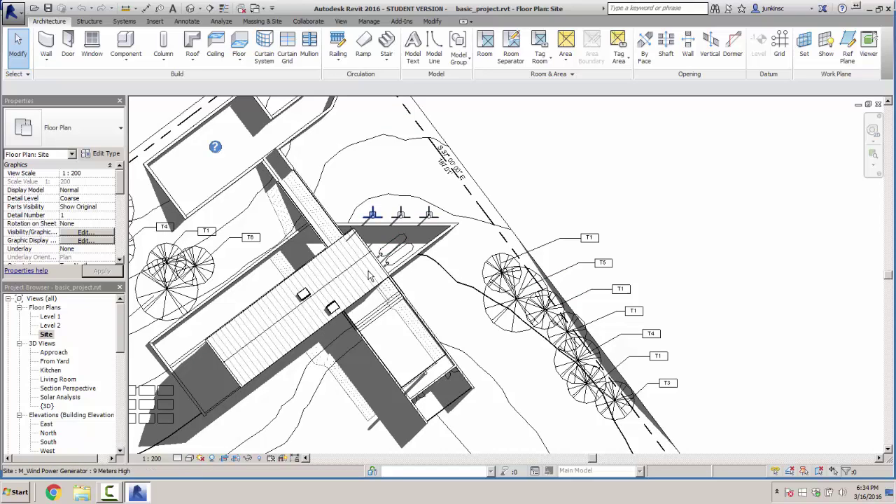
pyautogui.press('Tab')
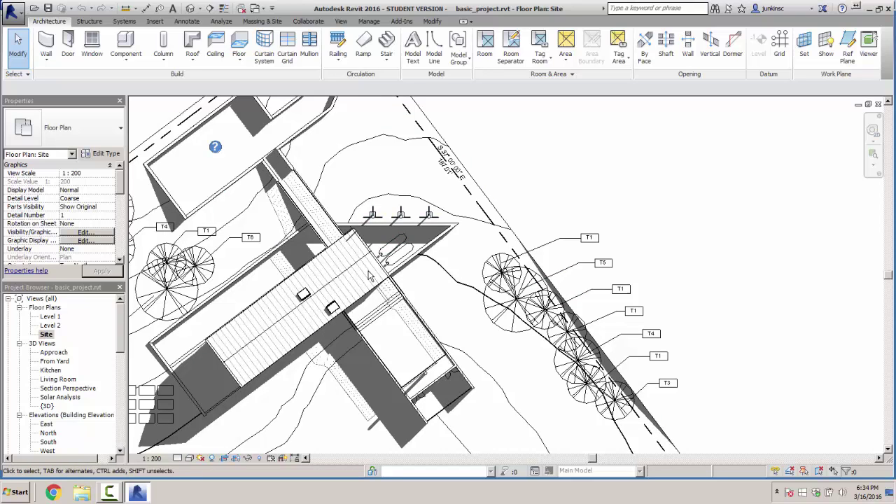
pyautogui.scroll(-2, 370, 275)
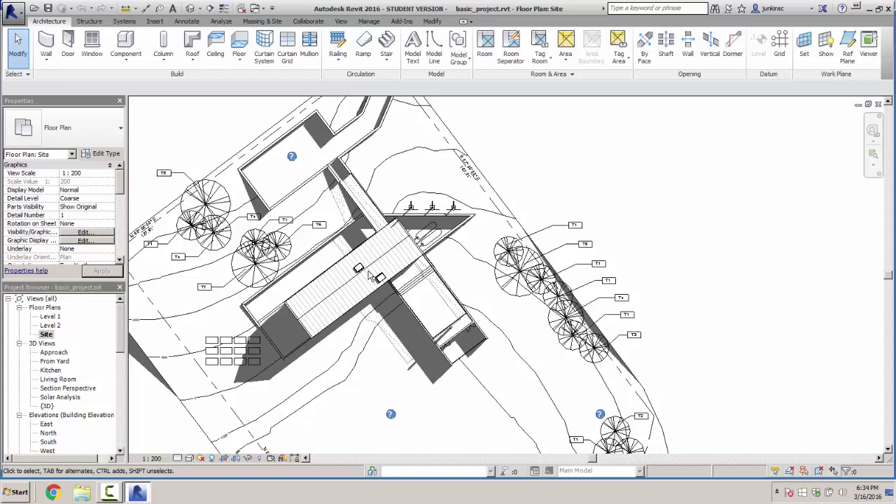
pyautogui.scroll(-2, 369, 275)
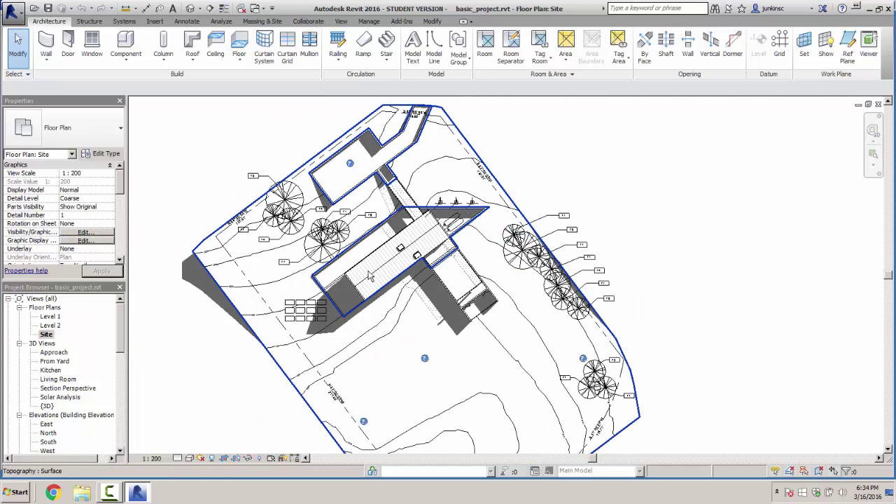
pyautogui.moveTo(371, 275); pyautogui.dragTo(370, 244, button='middle')
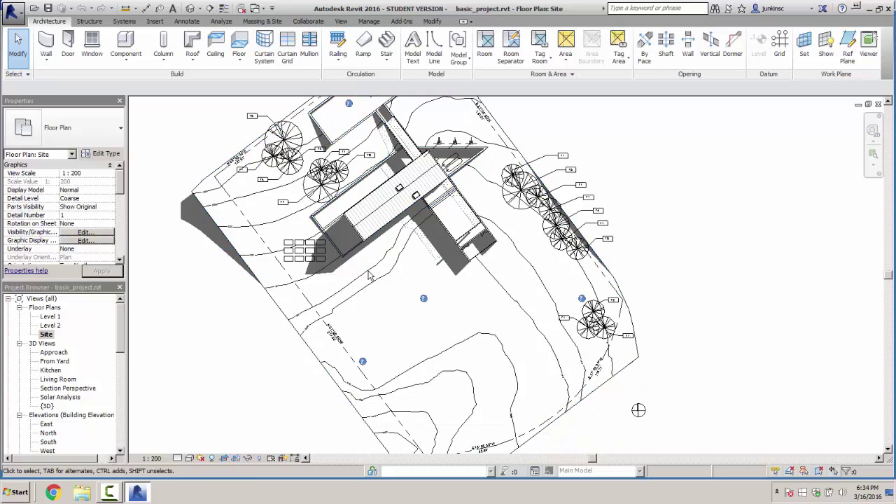
pyautogui.moveTo(370, 276)
pyautogui.mouseDown(button='middle')
pyautogui.moveTo(370, 226)
pyautogui.moveTo(368, 271)
pyautogui.mouseUp(button='middle')
pyautogui.scroll(2, 370, 276)
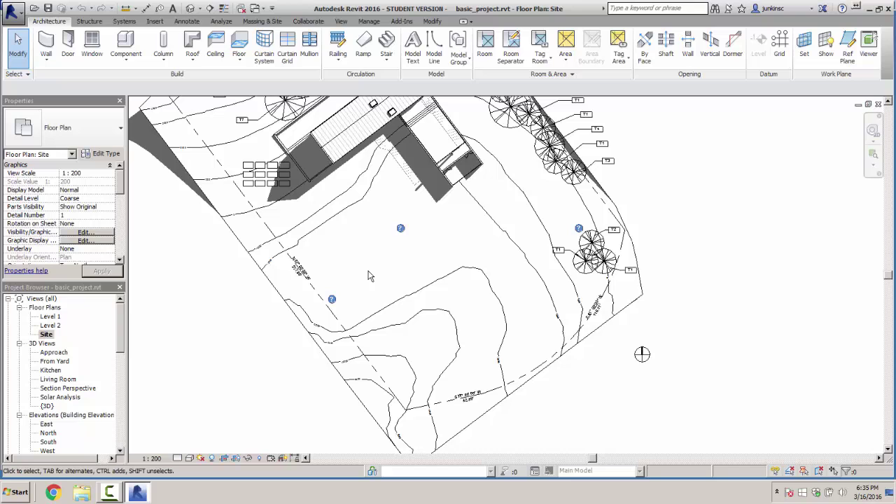
# Display the 2D navigation wheel over the full Site plan, dismiss it, and reposition the plan
pyautogui.moveTo(887, 274); pyautogui.dragTo(888, 109)
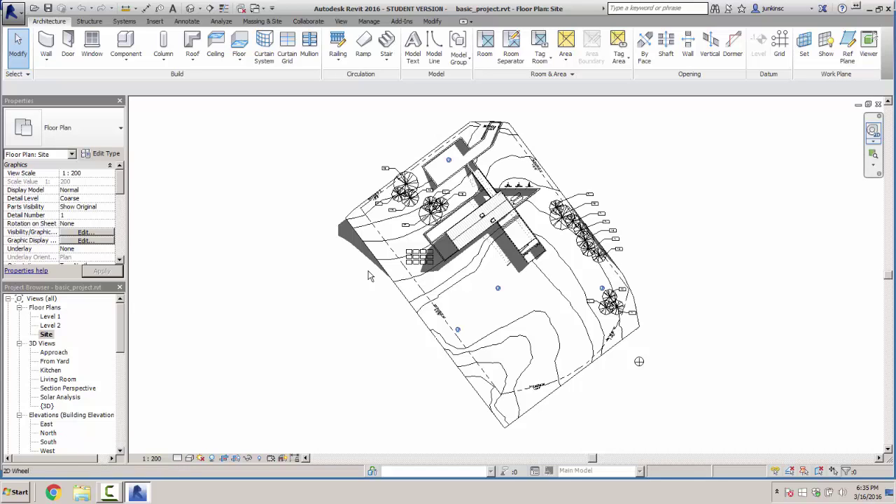
pyautogui.press('F8')
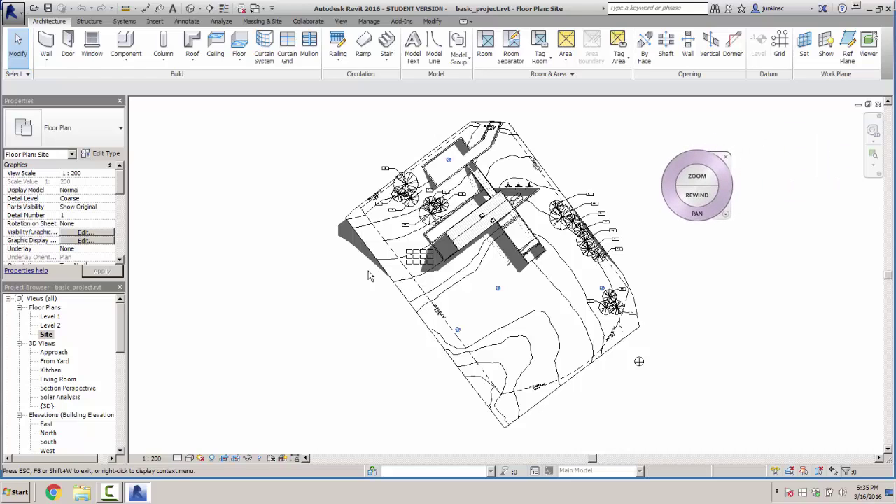
pyautogui.press('Escape')
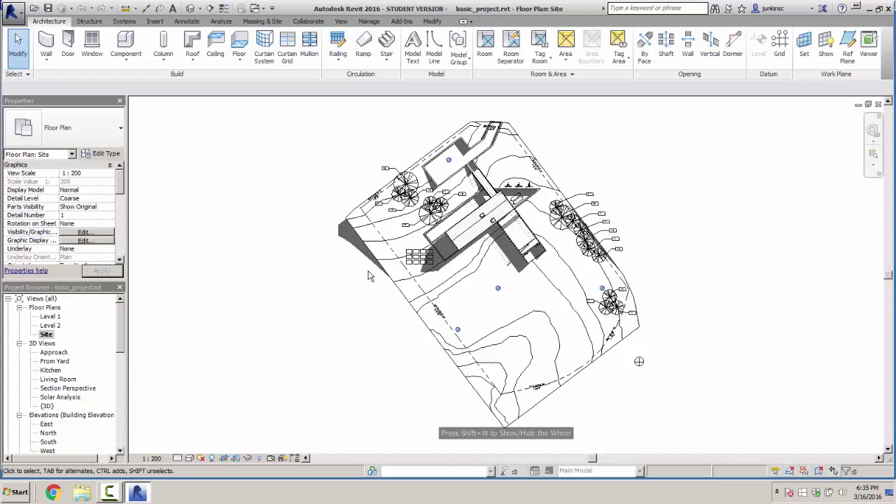
pyautogui.moveTo(473, 237); pyautogui.dragTo(456, 264, button='middle')
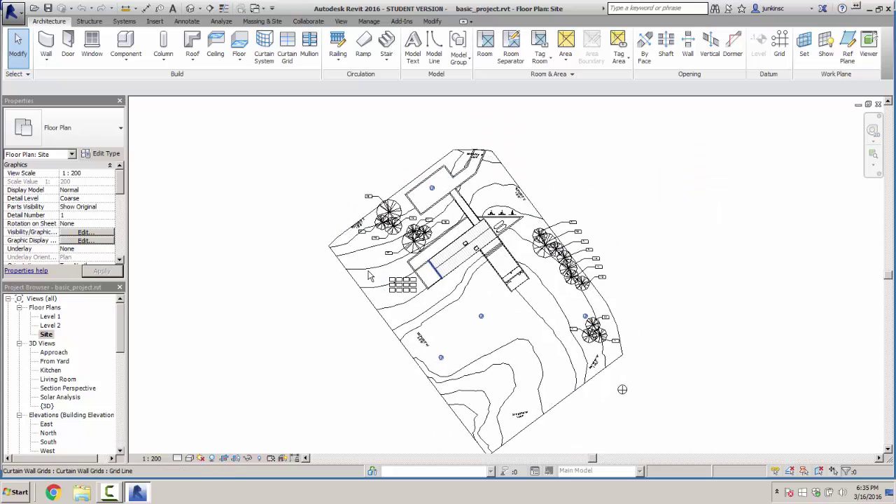
# Examine the building, trees and property lines on the Site floor plan at closer range
pyautogui.scroll(4, 458, 264)
pyautogui.scroll(-5, 459, 265)
pyautogui.scroll(3, 369, 275)
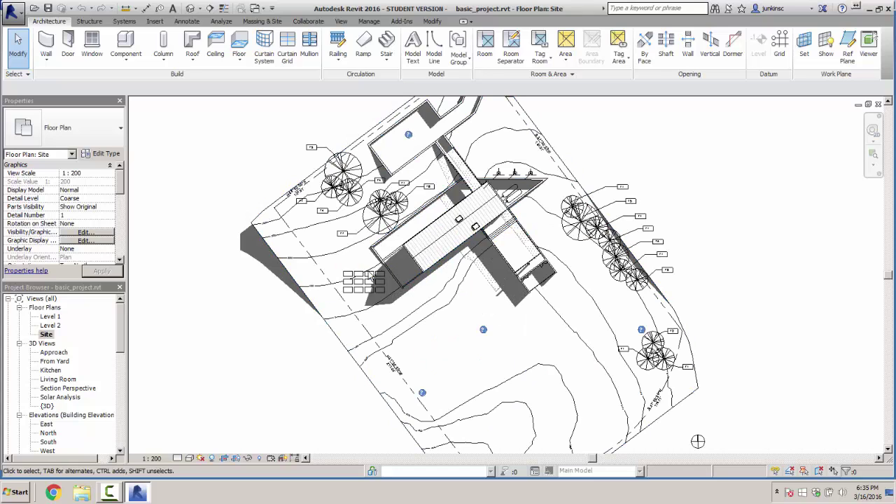
# Open the default {3D} view and examine the house, roof, terrain and trees from several angles and up close
pyautogui.press('3')
pyautogui.press('d')
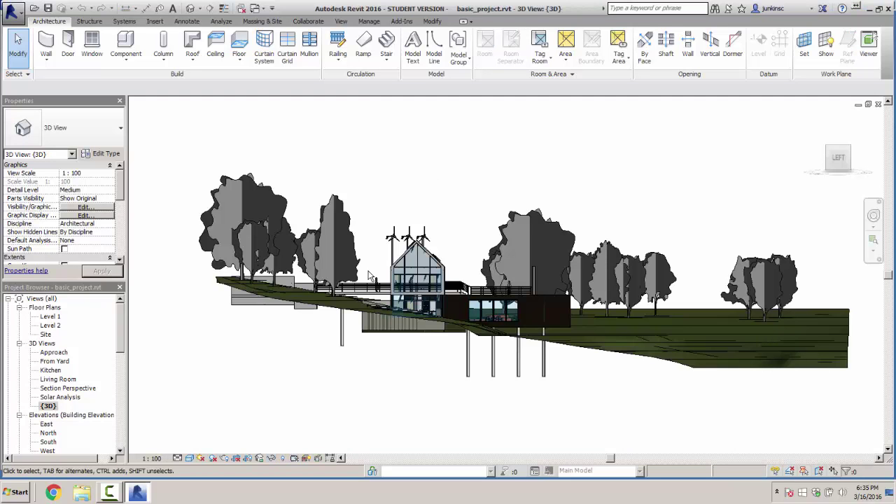
pyautogui.keyDown('shift'); pyautogui.moveTo(371, 275); pyautogui.dragTo(370, 276, button='middle'); pyautogui.keyUp('shift')
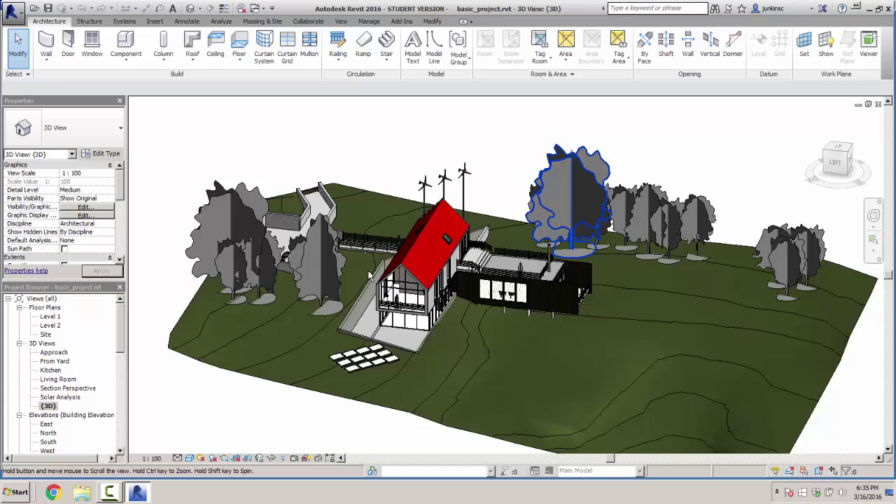
pyautogui.scroll(3, 369, 275)
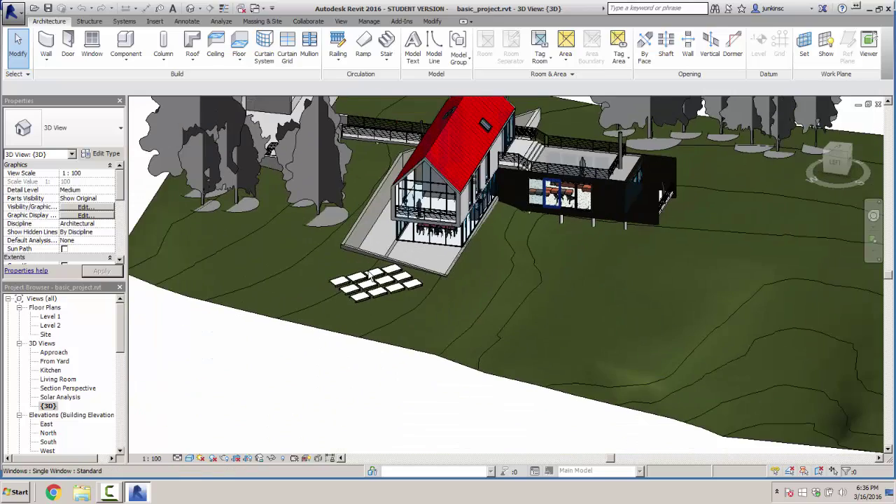
pyautogui.scroll(3, 369, 275)
pyautogui.keyDown('shift'); pyautogui.moveTo(370, 276); pyautogui.dragTo(369, 275, button='middle'); pyautogui.keyUp('shift')
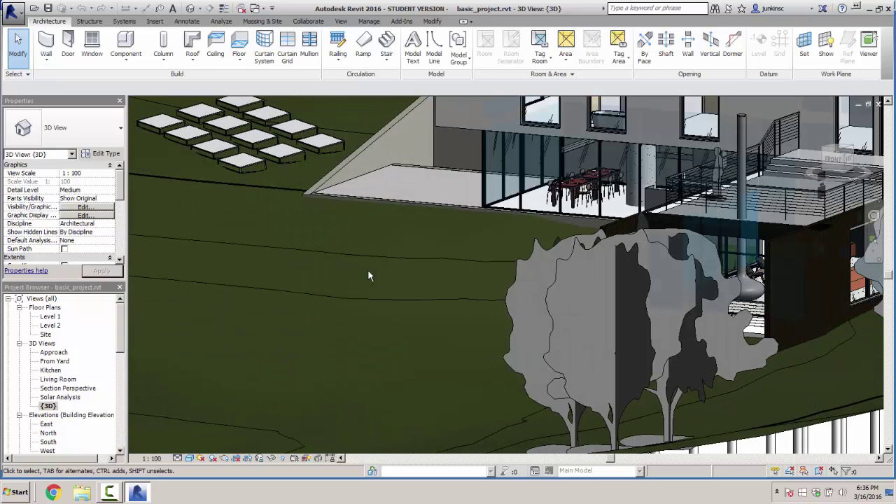
# Open the Approach perspective view of the house, followed by the From Yard perspective view
pyautogui.press('Up')
pyautogui.press('Up')
pyautogui.press('Up')
pyautogui.press('Up')
pyautogui.press('Up')
pyautogui.press('Up')
pyautogui.press('Return')
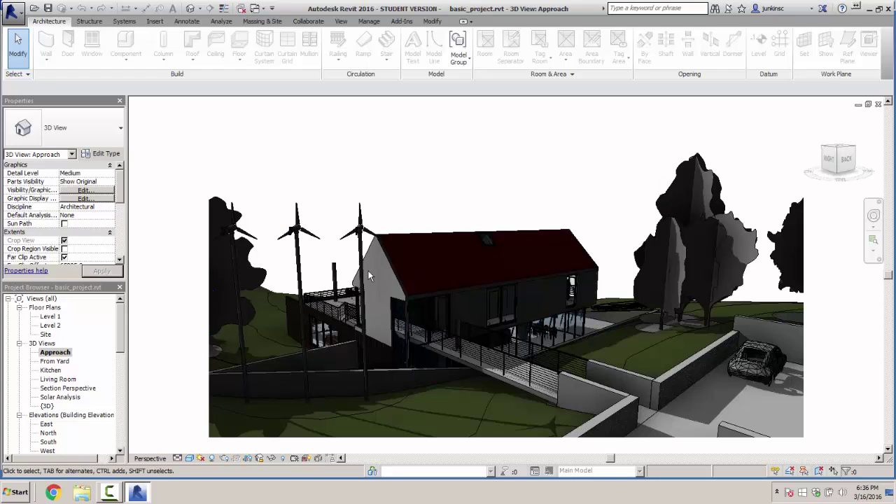
pyautogui.press('Down')
pyautogui.press('Return')
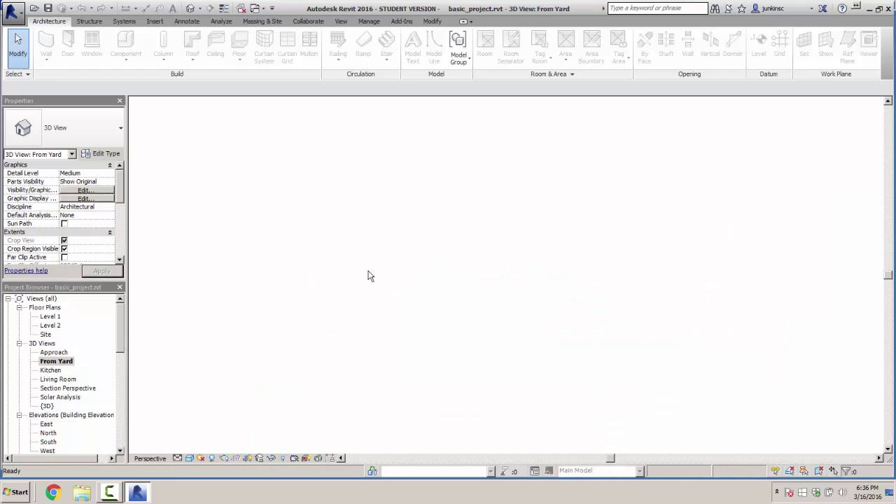
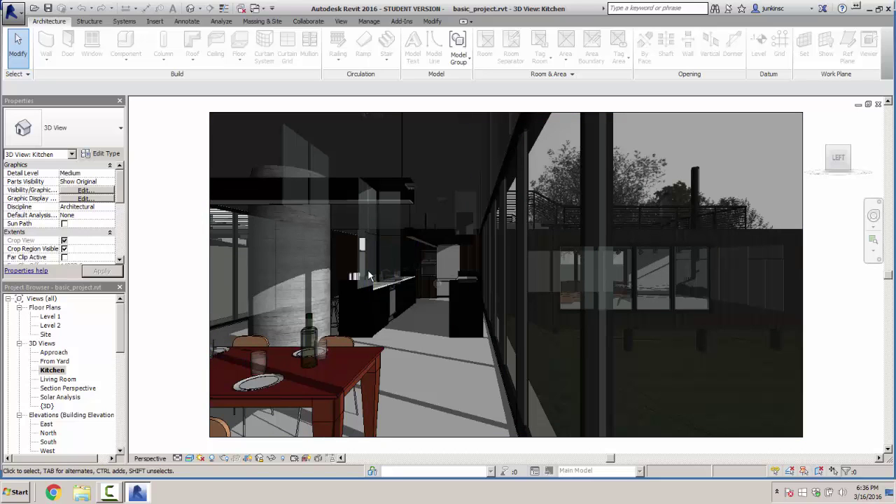
# Open the Living Room perspective view, followed by the Section Perspective view
pyautogui.hotkey('ctrl', 'Tab')
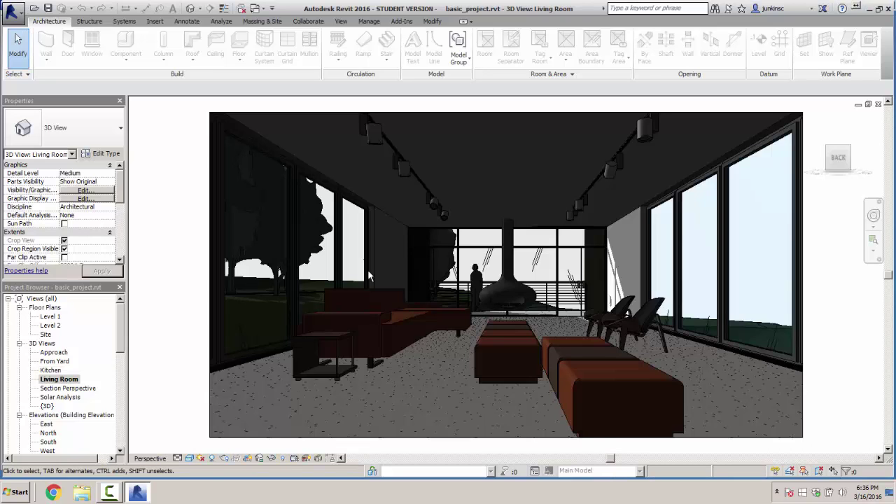
pyautogui.press('Down')
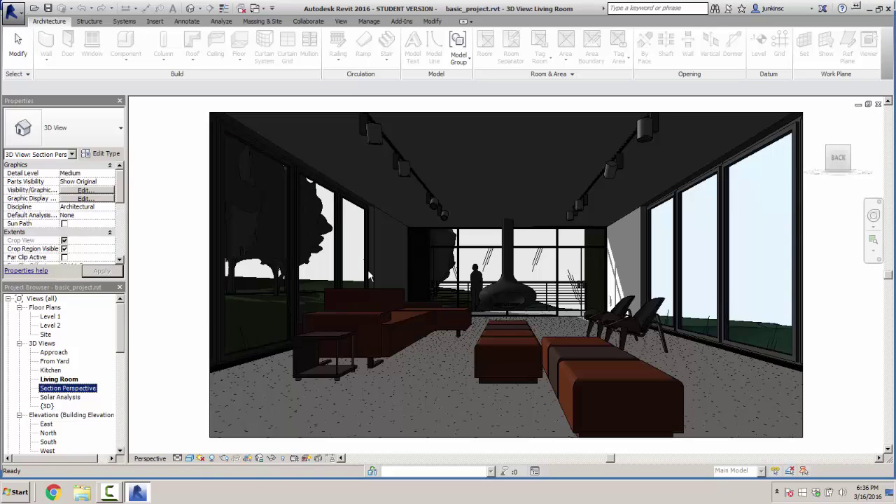
pyautogui.press('Return')
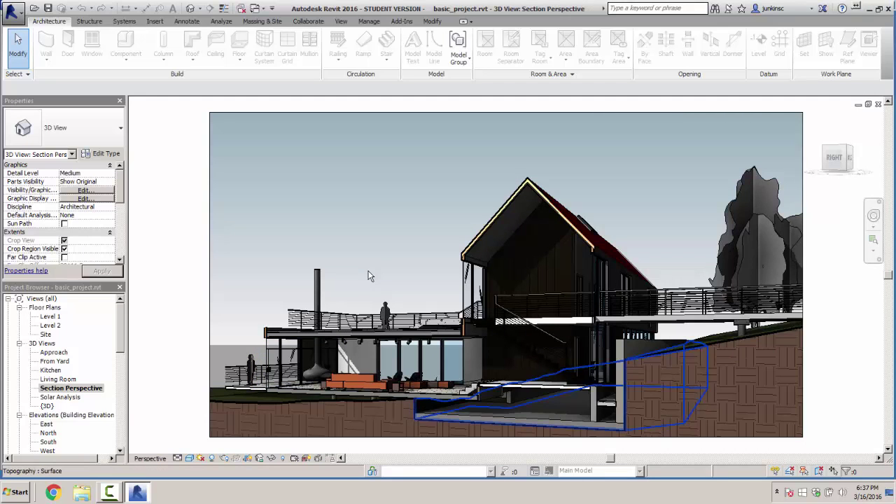
# Open the Solar Analysis 3D view and examine the sun path, compass ring and house from a lower angle and up close
pyautogui.press('Down')
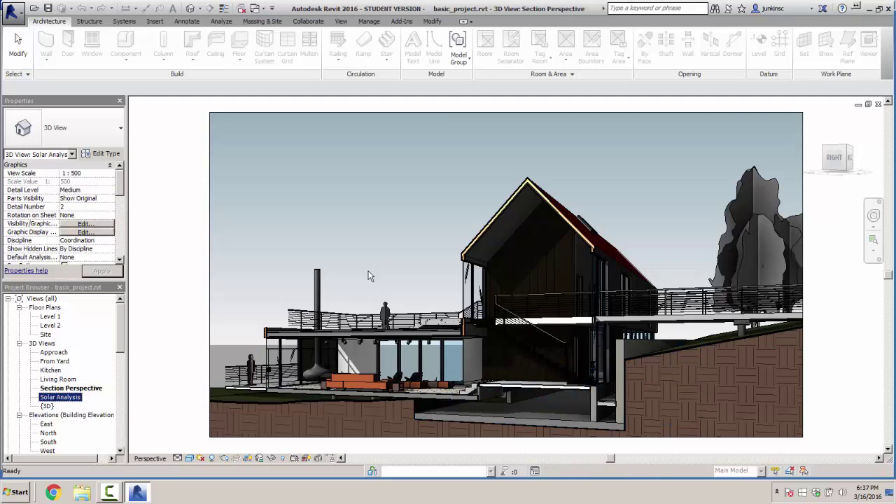
pyautogui.press('Return')
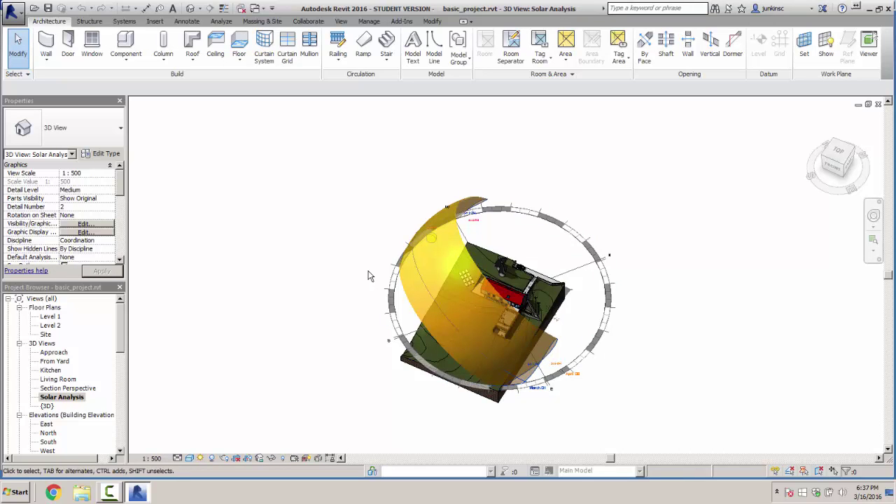
pyautogui.middleClick(369, 276)
pyautogui.keyDown('shift'); pyautogui.moveTo(369, 275); pyautogui.dragTo(370, 276, button='middle'); pyautogui.keyUp('shift')
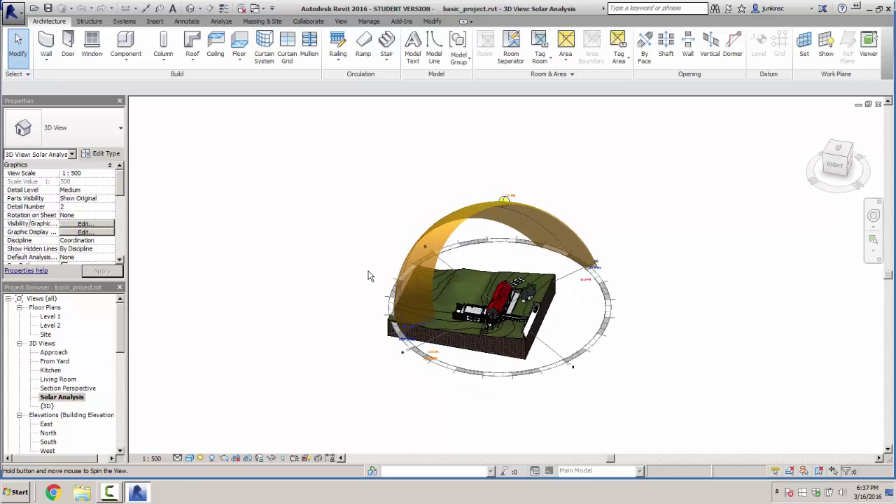
pyautogui.scroll(5, 370, 276)
pyautogui.scroll(-5, 369, 276)
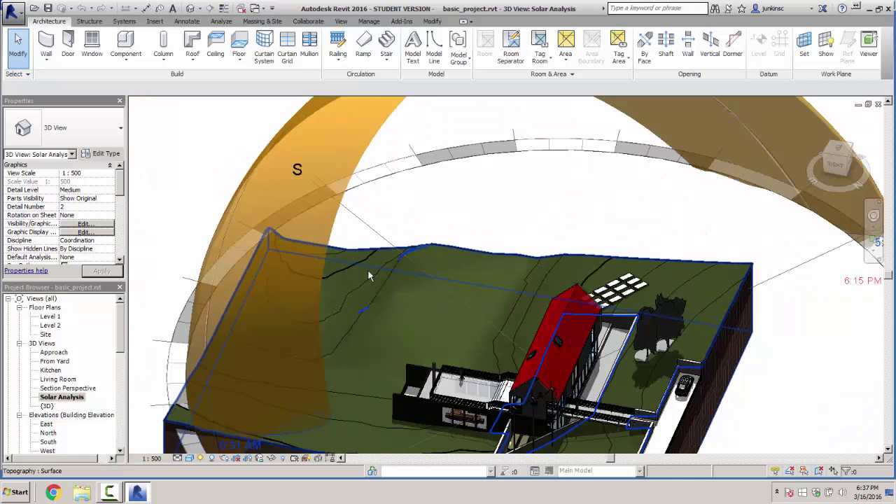
pyautogui.scroll(-3, 368, 275)
pyautogui.moveTo(368, 275); pyautogui.dragTo(368, 275, button='middle')
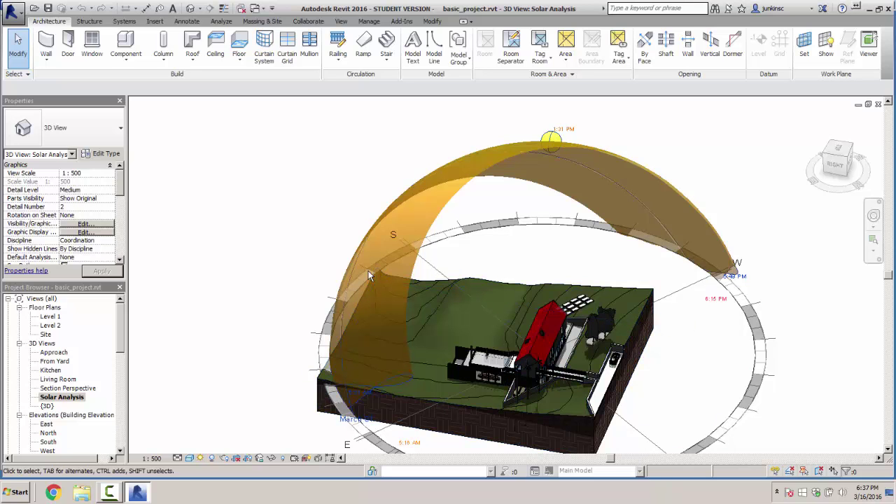
# Open the East, North, South and West building elevations one after another
pyautogui.scroll(-2, 61, 375)
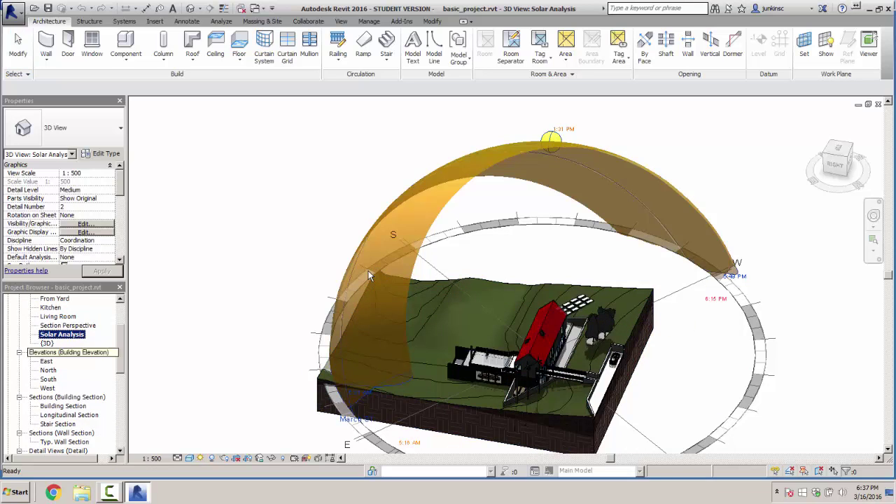
pyautogui.click(47, 362)
pyautogui.press('Return')
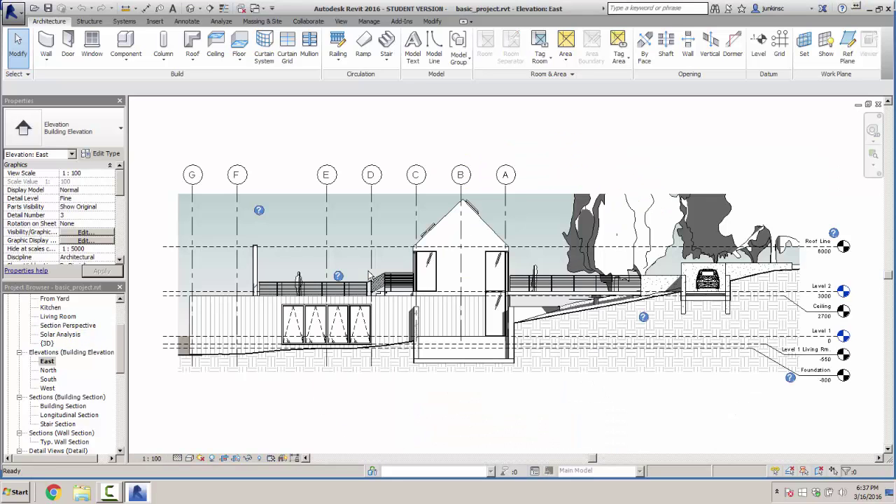
pyautogui.press('Down')
pyautogui.press('Return')
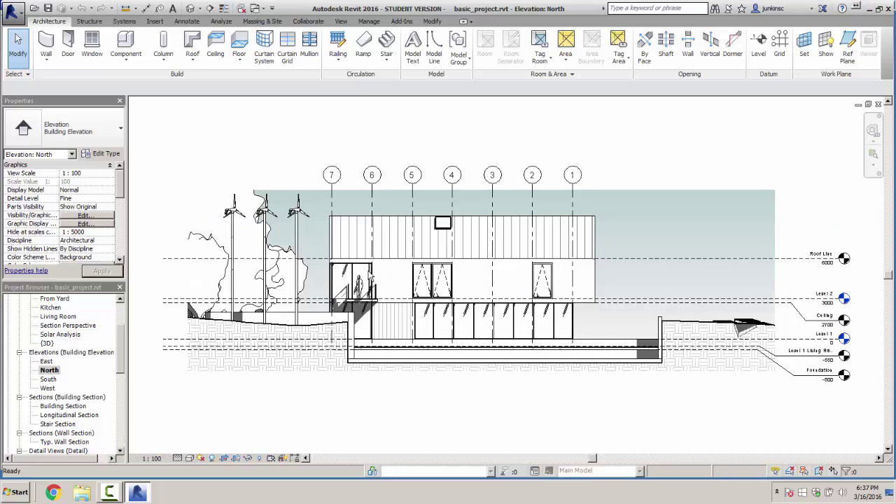
pyautogui.press('Down')
pyautogui.press('Return')
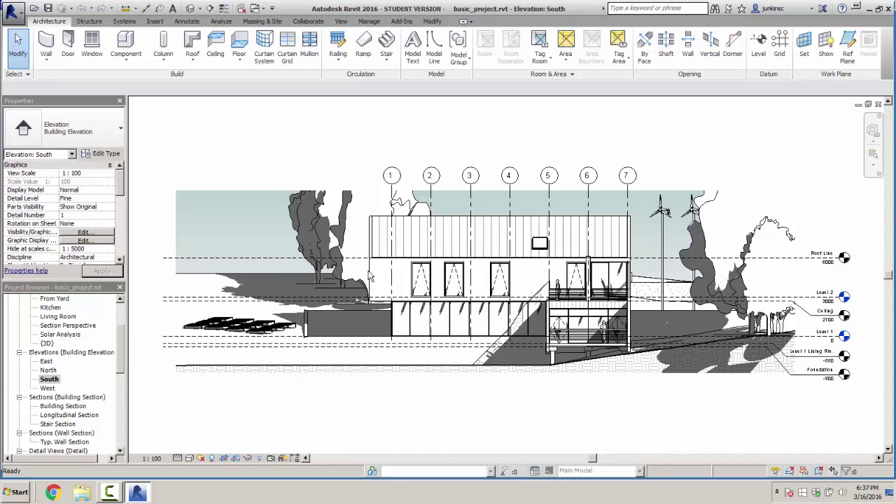
pyautogui.press('Down')
pyautogui.press('Return')
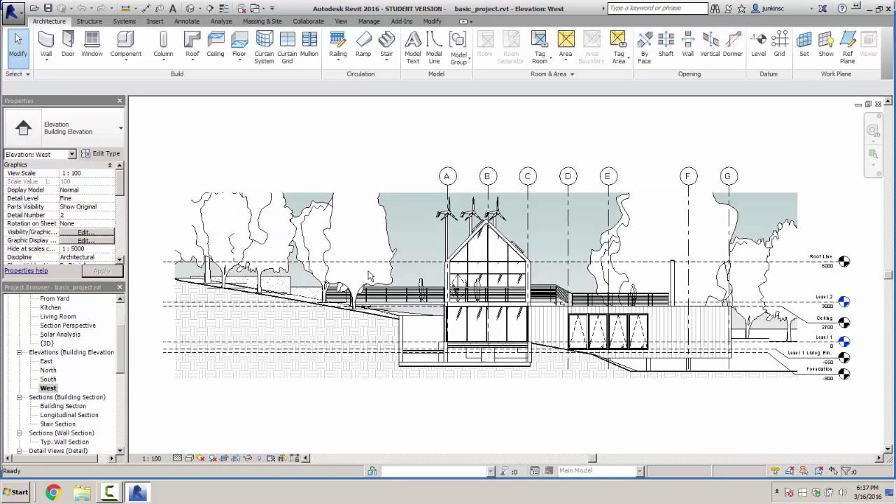
# Open the Building Section, Longitudinal Section and Stair Section views one after another
pyautogui.scroll(-2, 371, 276)
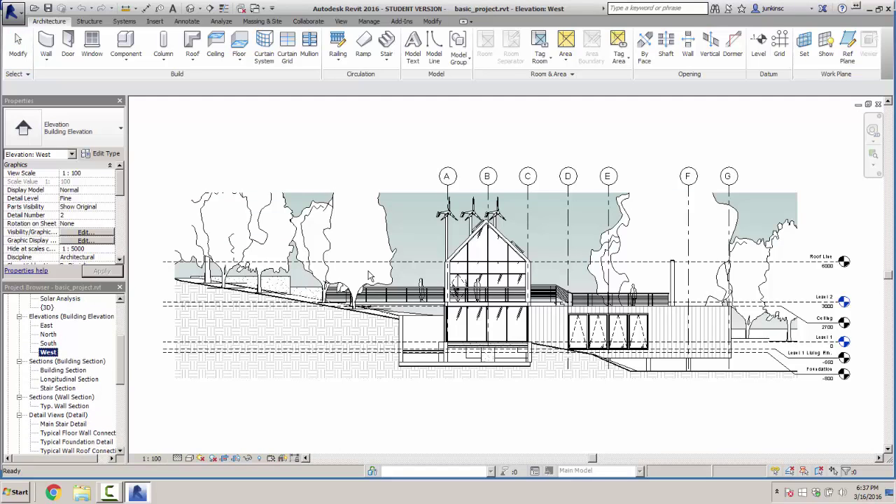
pyautogui.press('Down')
pyautogui.press('Down')
pyautogui.press('Return')
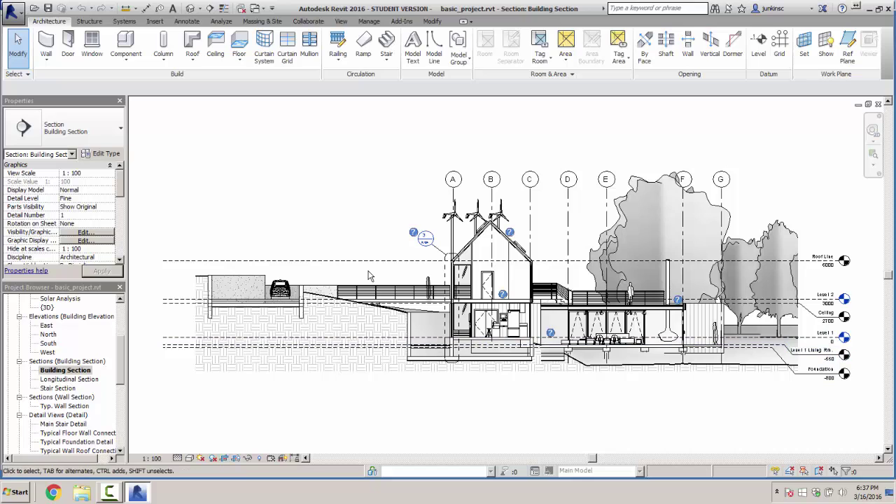
pyautogui.press('Down')
pyautogui.press('Return')
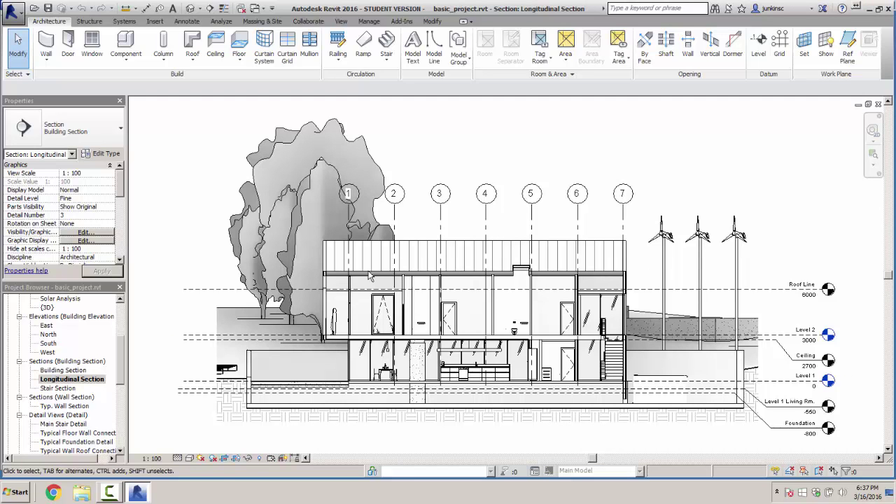
pyautogui.press('Down')
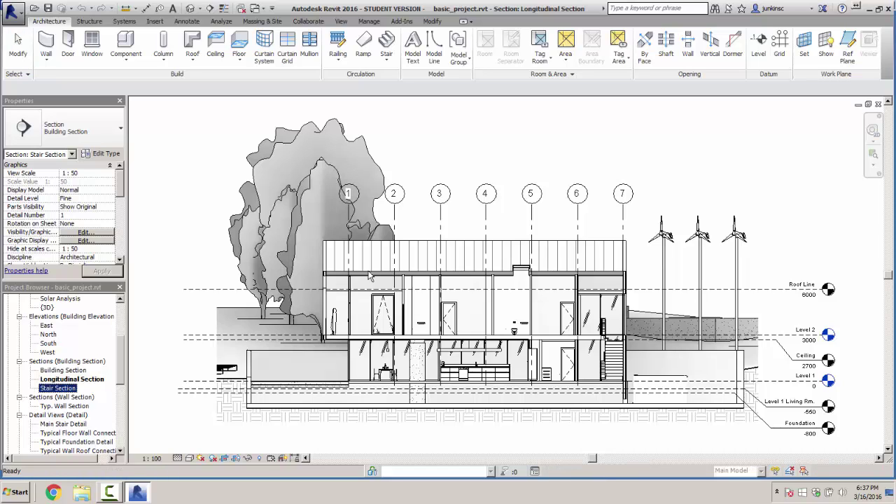
pyautogui.press('Return')
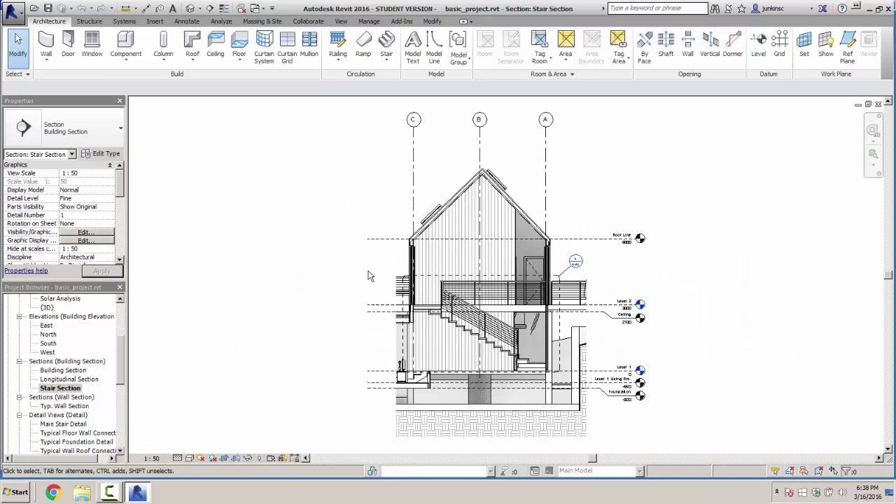
# Open the Typ. Wall Section view, followed by the Typical Foundation Detail view
pyautogui.scroll(-3, 368, 275)
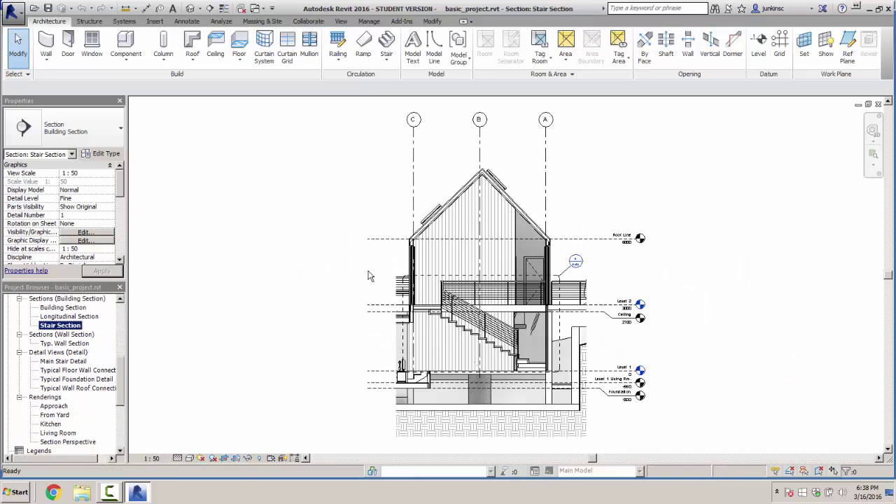
pyautogui.press('Down')
pyautogui.press('Down')
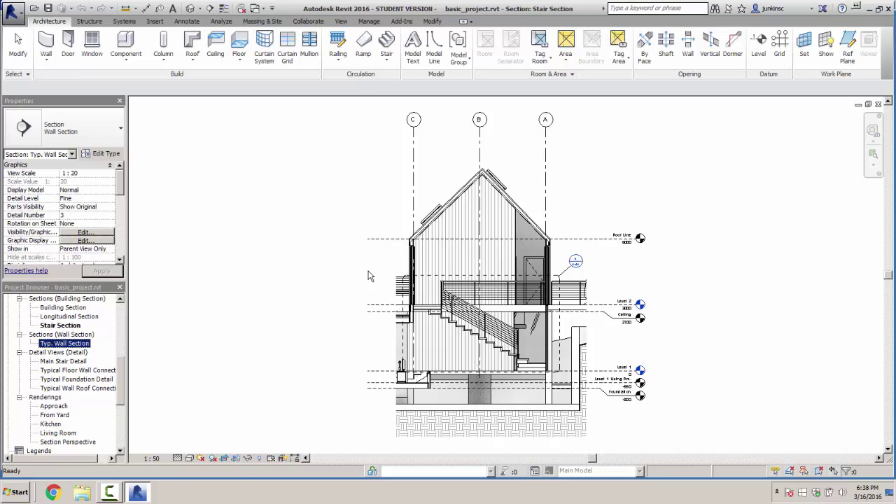
pyautogui.press('Return')
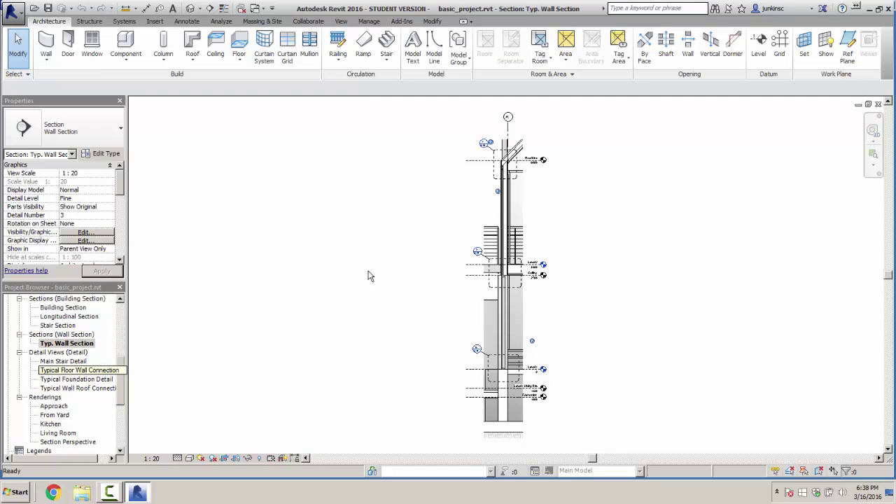
pyautogui.press('Down')
pyautogui.press('Down')
pyautogui.press('Down')
pyautogui.press('Down')
pyautogui.press('Return')
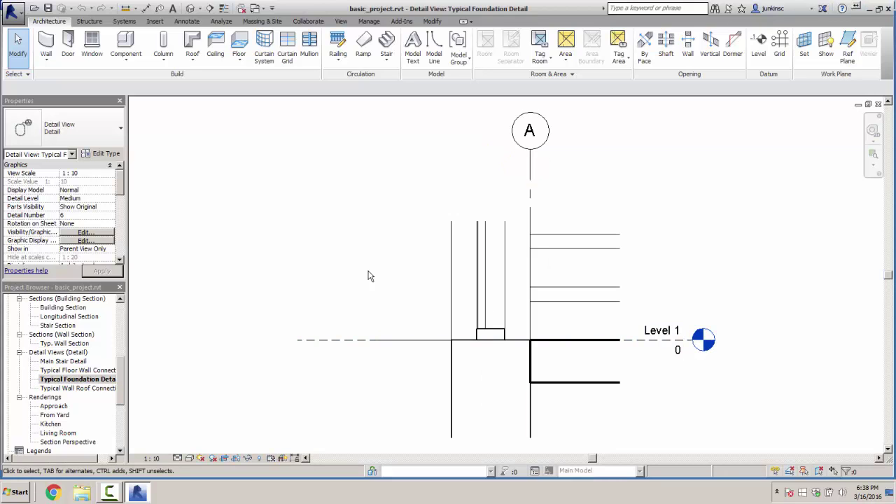
# Open sheet A001 - Title Sheet, followed by sheet A101 - Site Plan
pyautogui.scroll(-4, 371, 276)
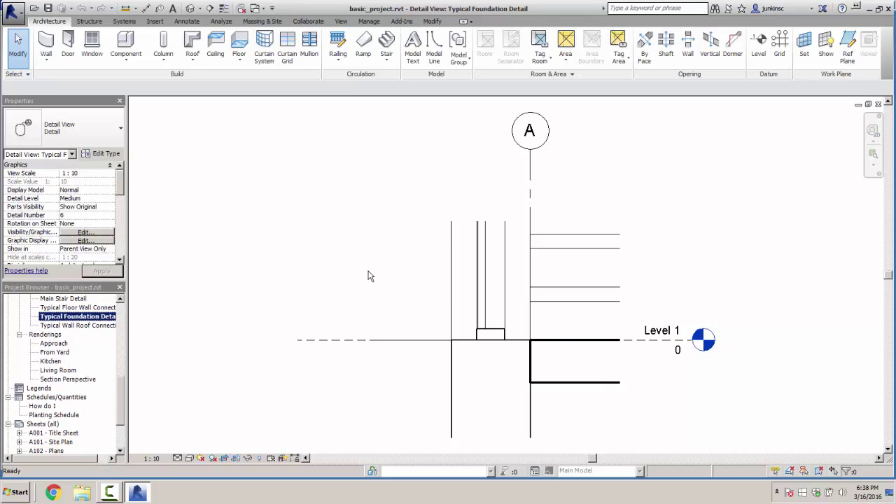
pyautogui.scroll(-1, 370, 276)
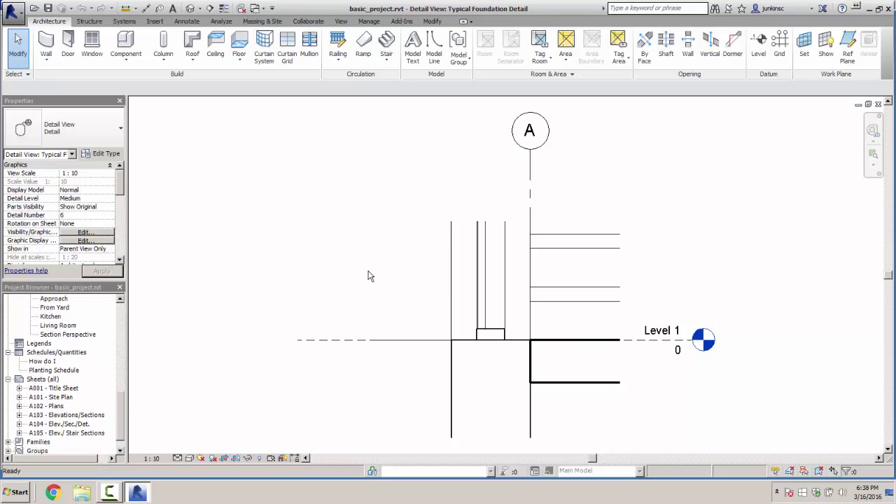
pyautogui.scroll(-1, 370, 276)
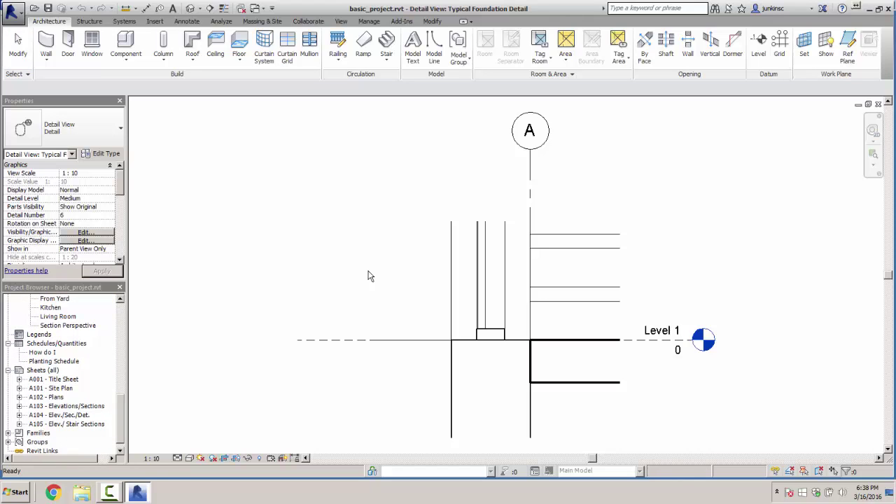
pyautogui.press('Return')
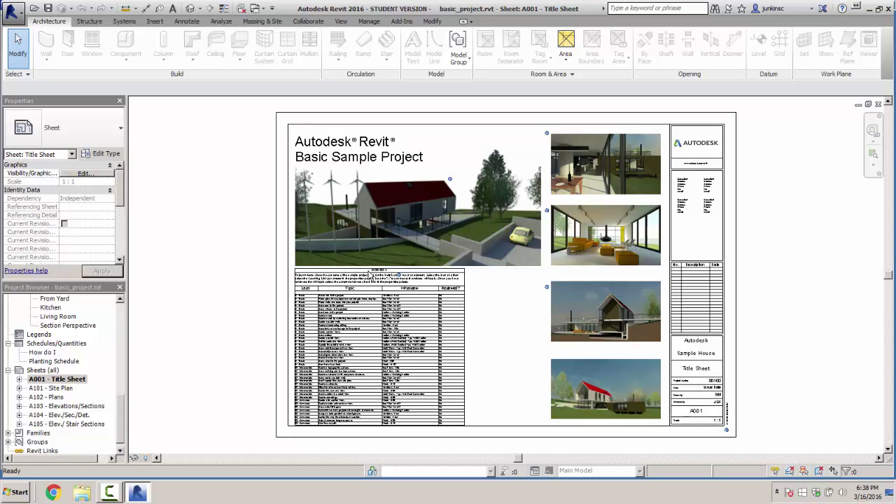
pyautogui.press('Down')
pyautogui.press('Return')
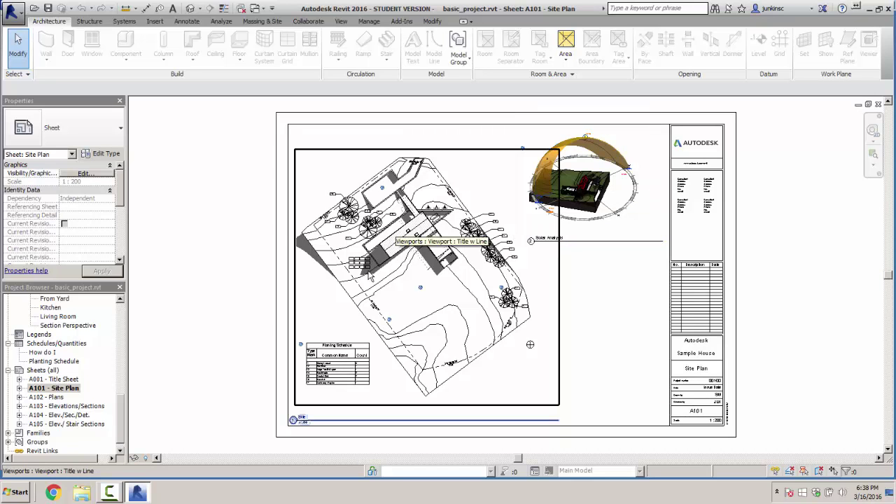
# Examine the Planting Schedule, contour lines and property line labels on sheet A101 at closer range
pyautogui.scroll(5, 369, 276)
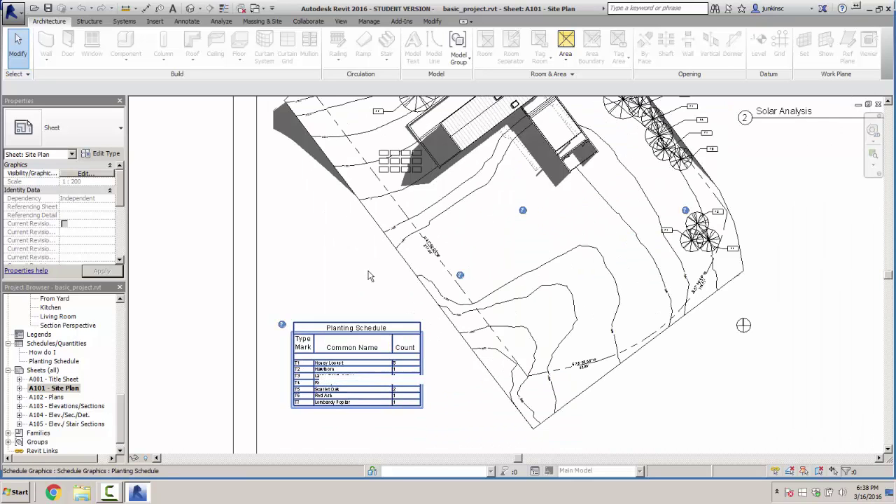
pyautogui.scroll(-5, 370, 275)
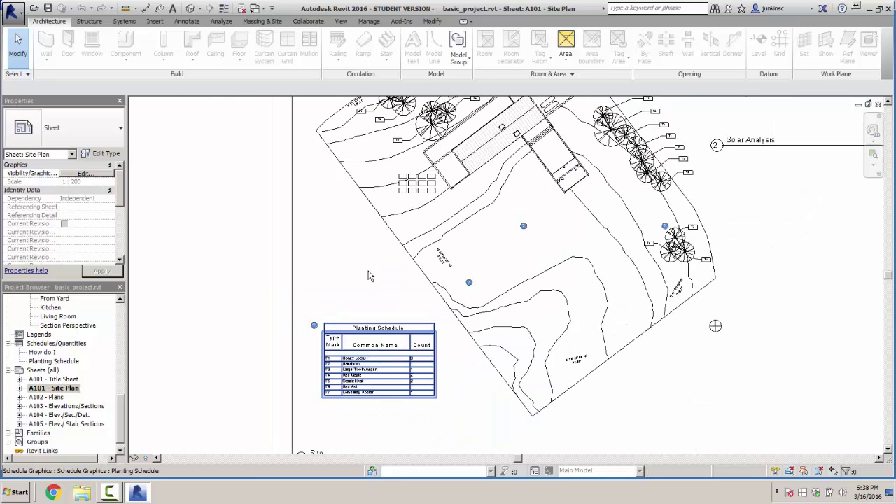
pyautogui.scroll(3, 370, 276)
pyautogui.scroll(2, 369, 276)
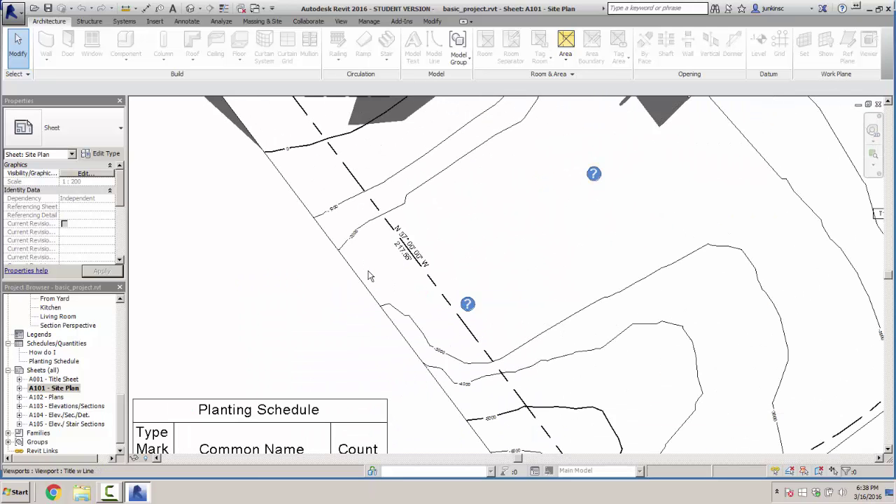
pyautogui.scroll(-4, 370, 276)
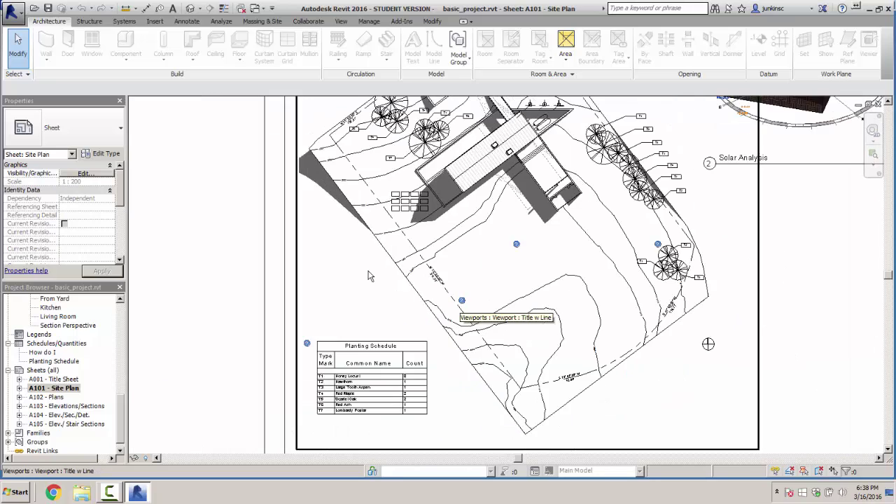
pyautogui.scroll(5, 370, 276)
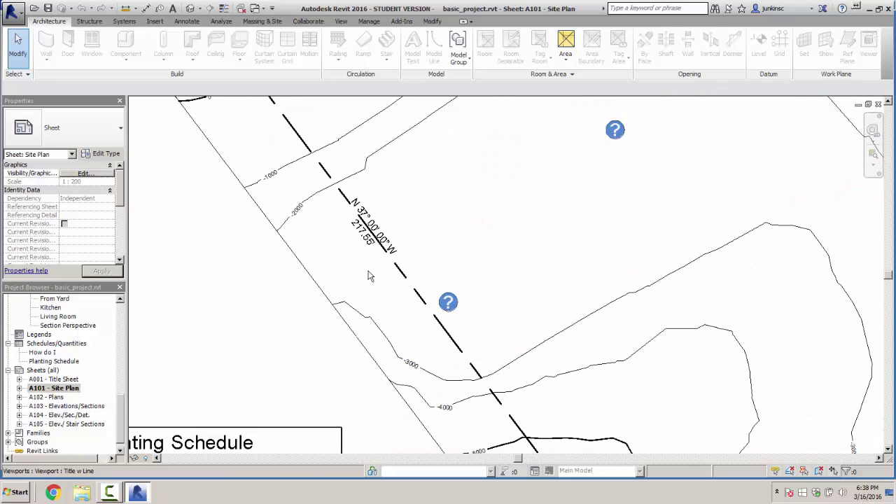
# Select the site plan viewport on sheet A101, clear the selection, and return to the Level 1 floor plan
pyautogui.click(369, 276)
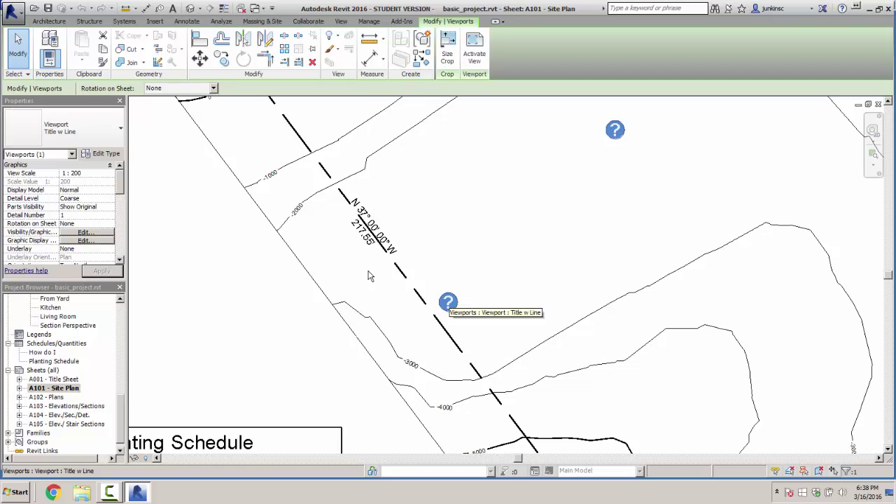
pyautogui.scroll(-5, 370, 276)
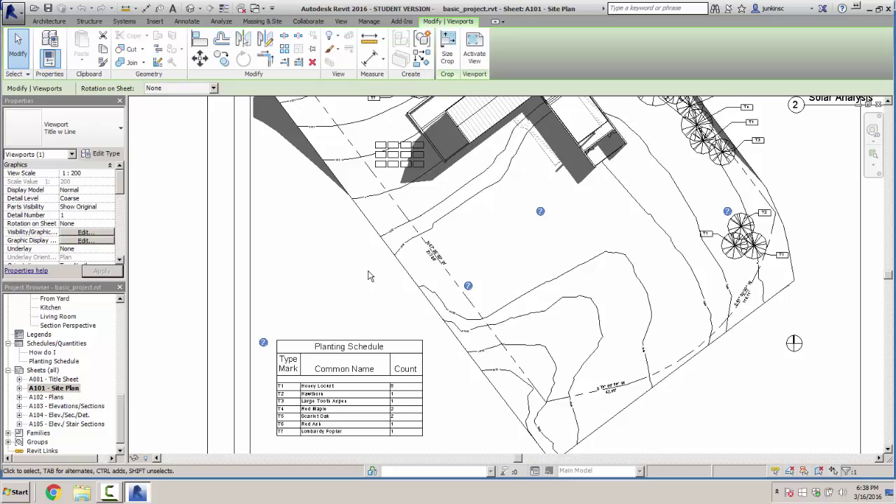
pyautogui.press('Escape')
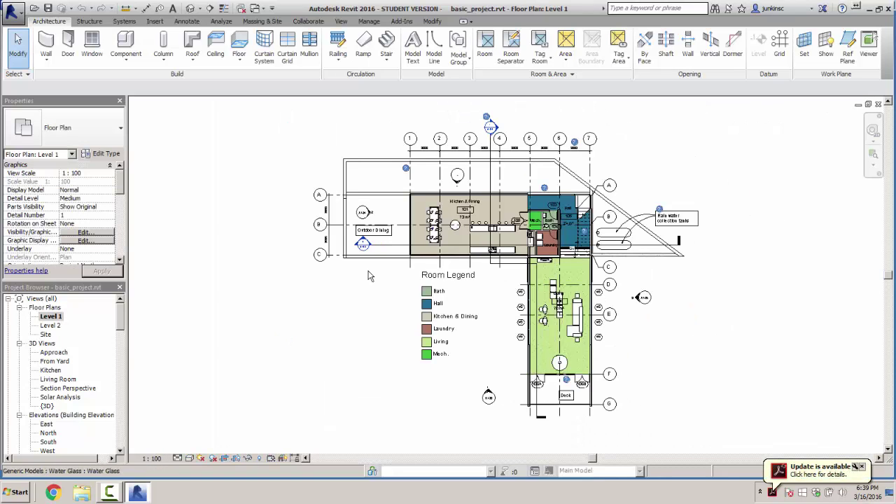
# Select the round concrete column in the Kitchen & Dining room to view its structural column properties
pyautogui.scroll(5, 371, 277)
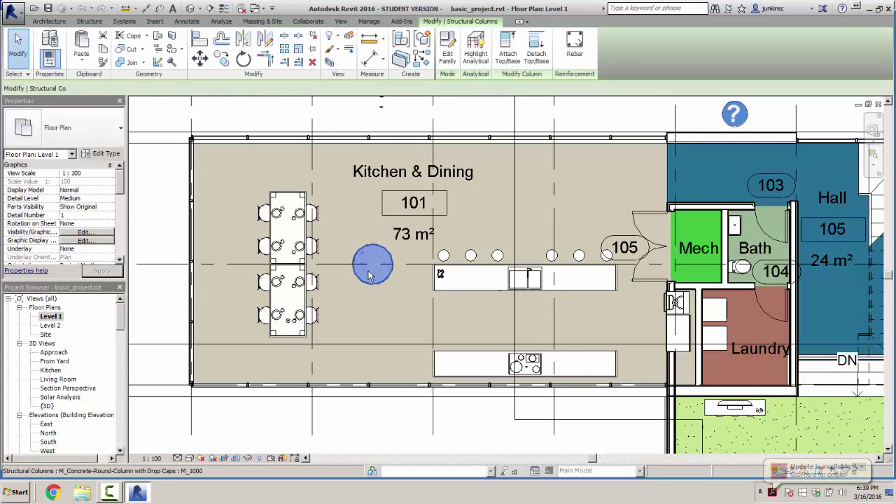
pyautogui.click(371, 277)
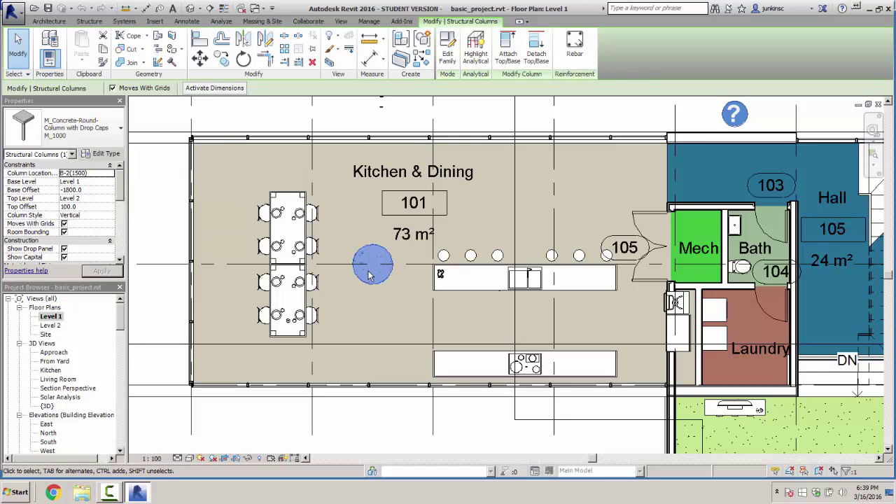
pyautogui.scroll(-2, 61, 214)
pyautogui.scroll(2, 62, 214)
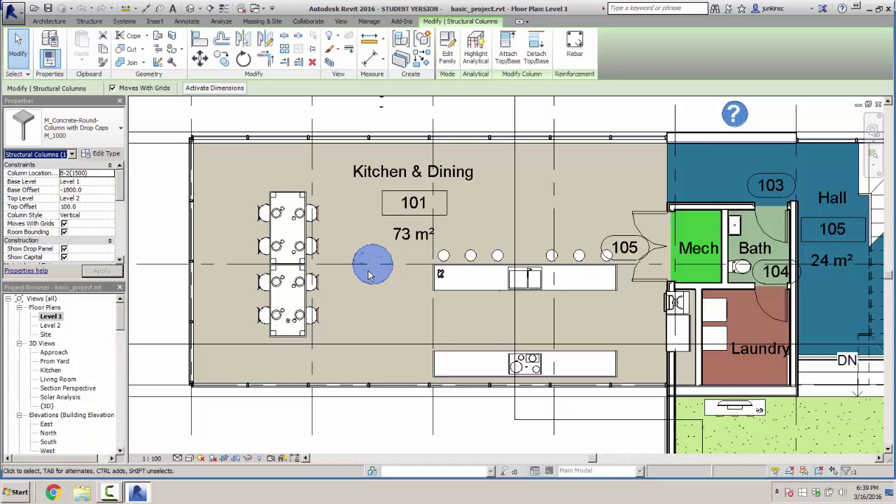
# Open the Building Section from its section mark between grids 3 and 4, followed by the Typ. Wall Section from its callout
pyautogui.scroll(-4, 370, 275)
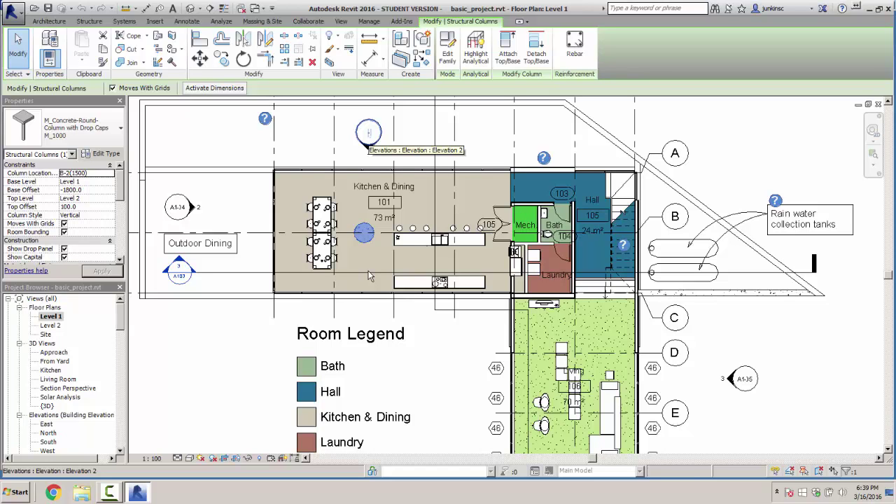
pyautogui.scroll(-1, 369, 132)
pyautogui.moveTo(369, 132); pyautogui.dragTo(313, 200, button='middle')
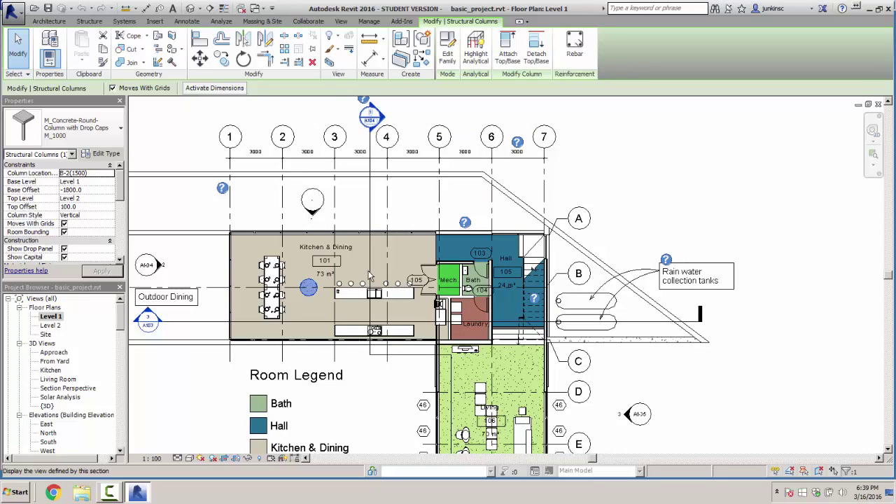
pyautogui.doubleClick(369, 275)
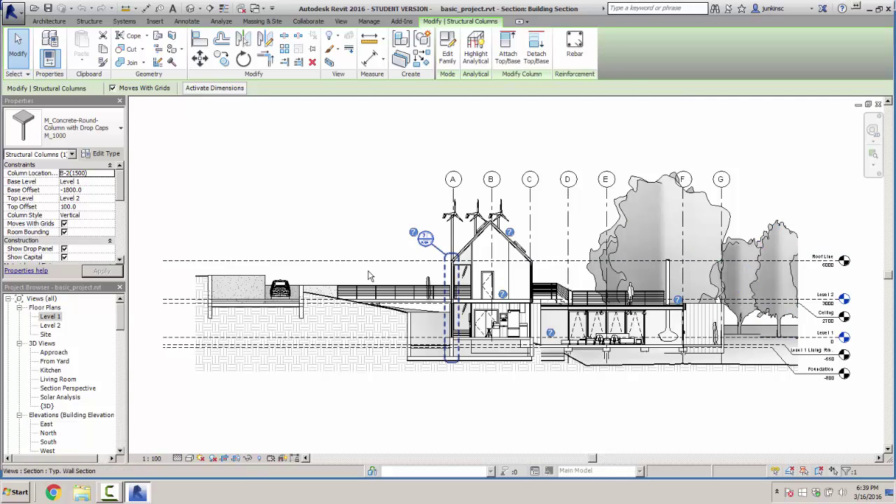
pyautogui.scroll(4, 370, 275)
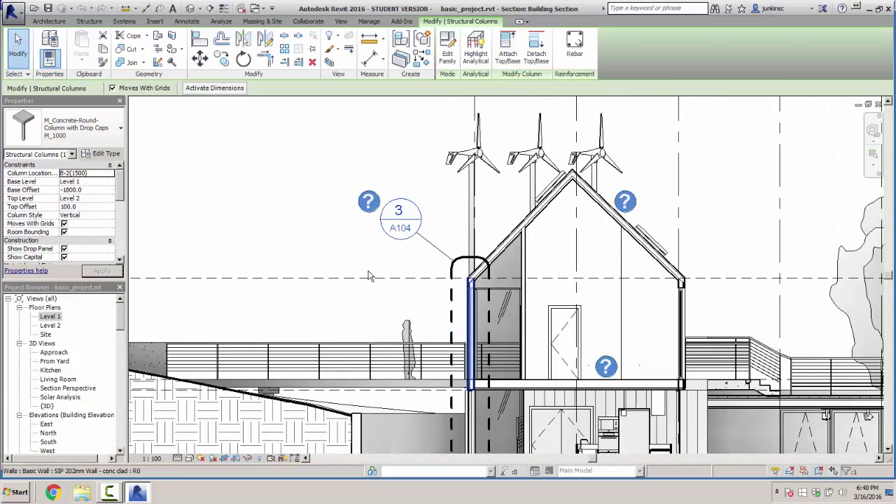
pyautogui.doubleClick(369, 275)
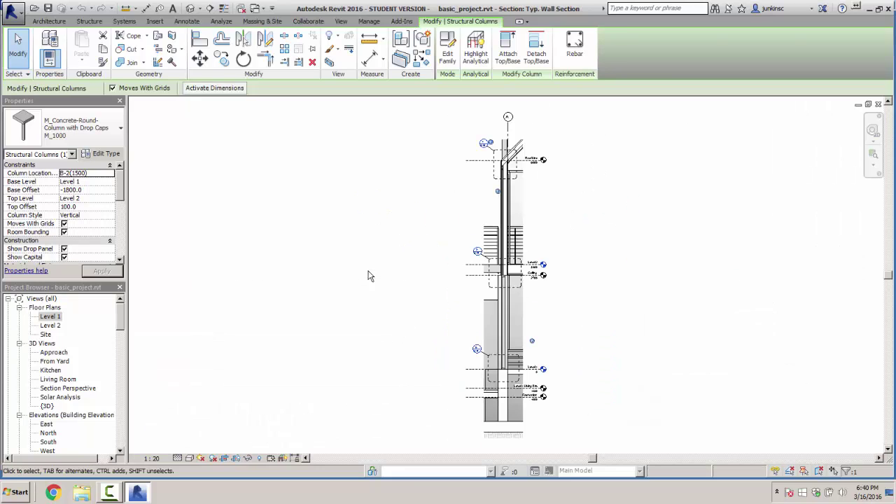
pyautogui.scroll(7, 369, 276)
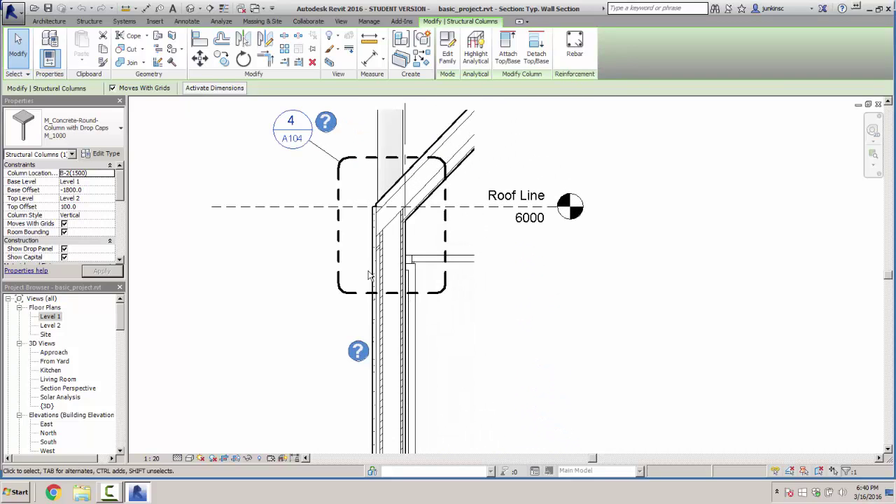
pyautogui.scroll(-6, 369, 275)
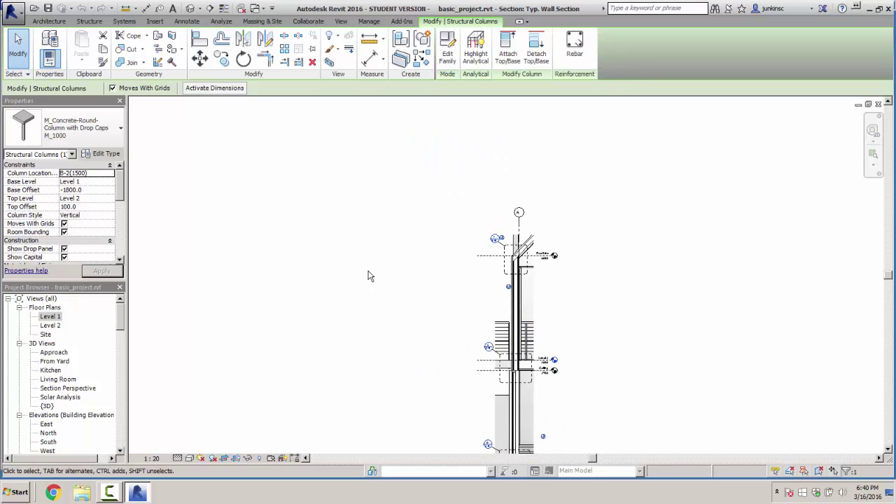
# Return to the Level 1 floor plan and clear the column selection
pyautogui.hotkey('ctrl', 'F4')
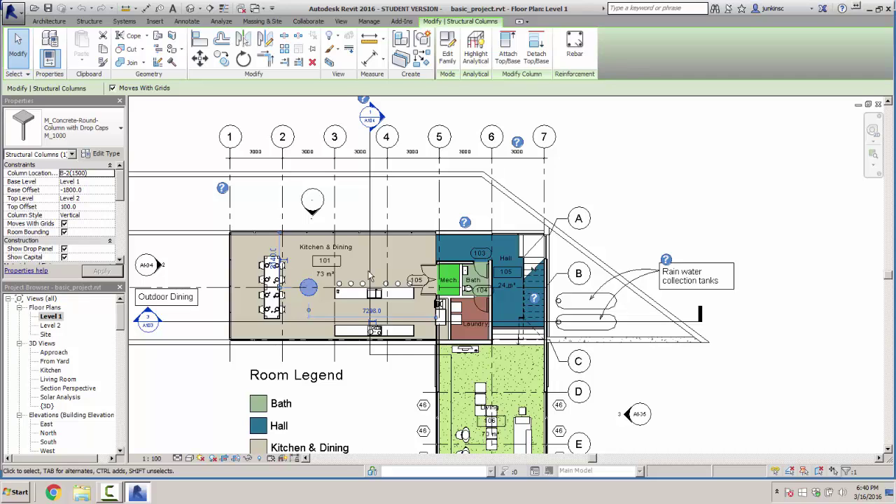
pyautogui.hotkey('ctrl', 's')
pyautogui.press('Escape')
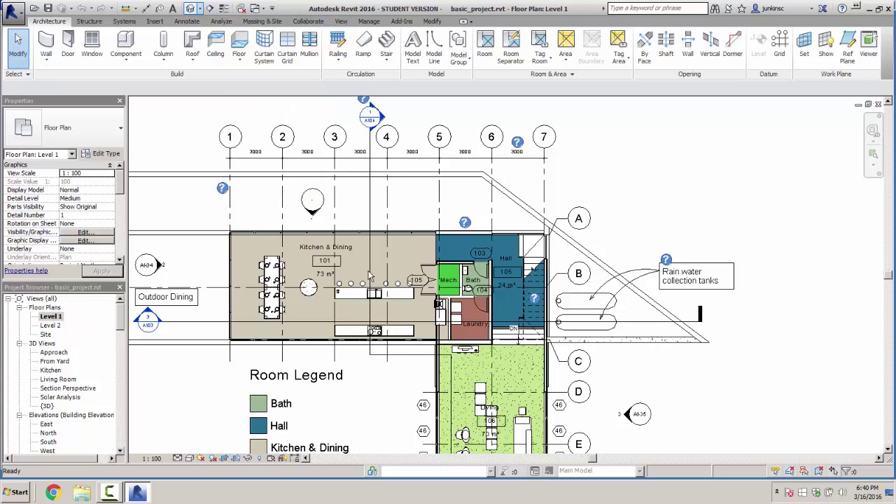
# Review the available 3D view types and the Architecture, Structure, Systems and Insert tool sets
pyautogui.click(200, 8)
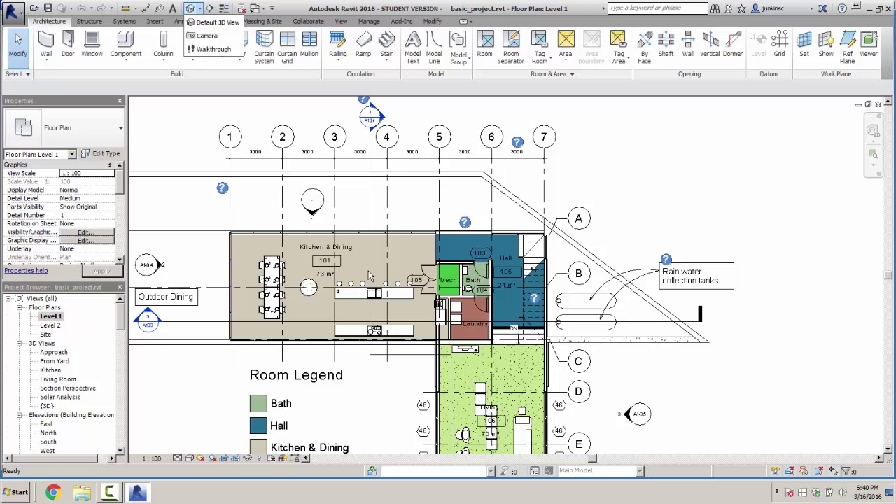
pyautogui.click(89, 21)
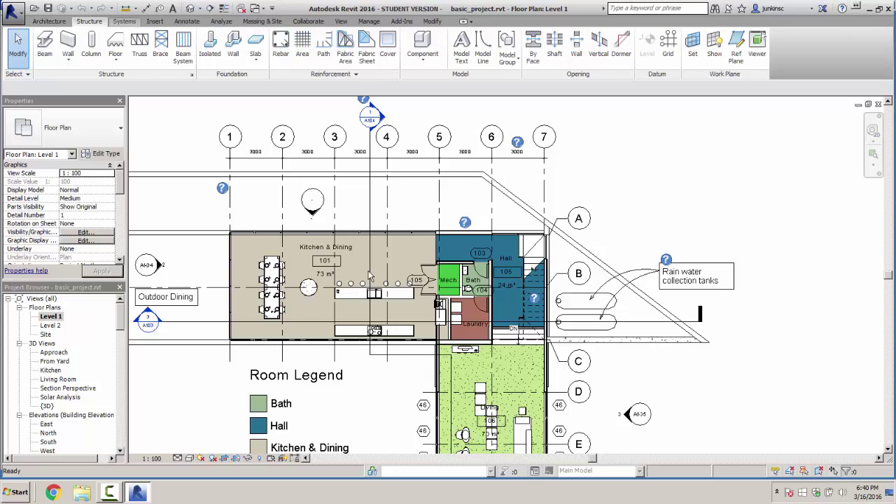
pyautogui.click(49, 21)
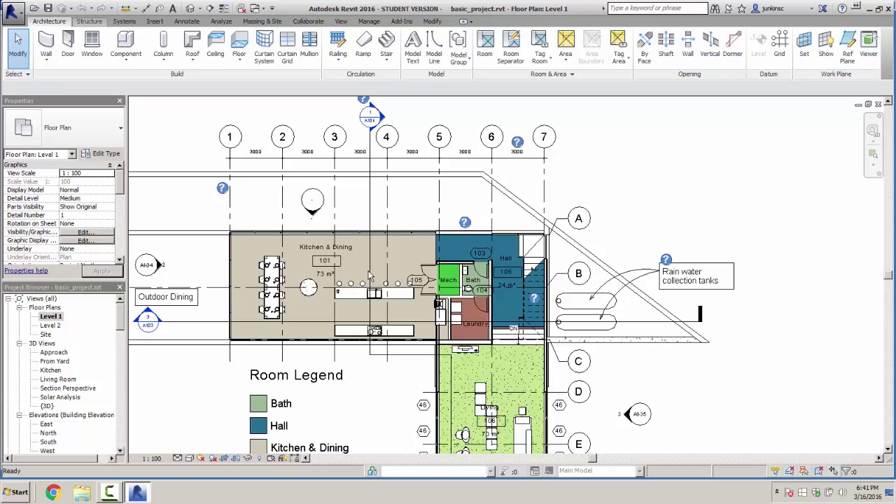
pyautogui.click(89, 21)
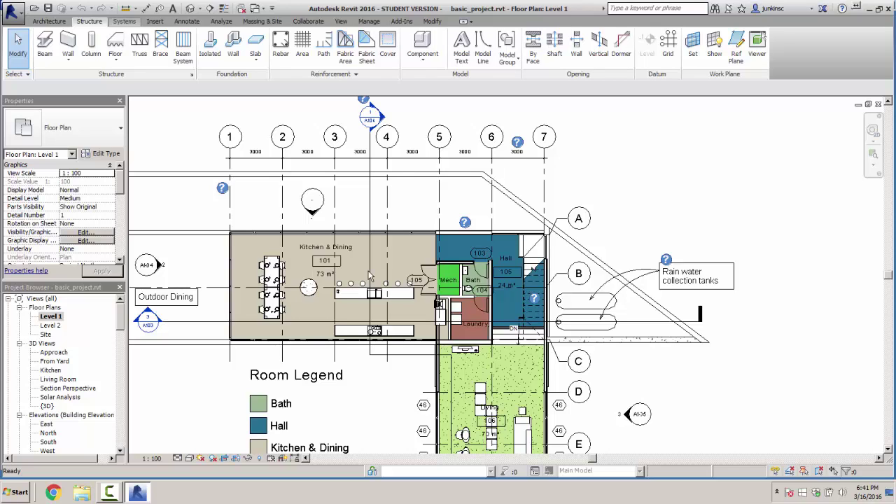
pyautogui.click(124, 21)
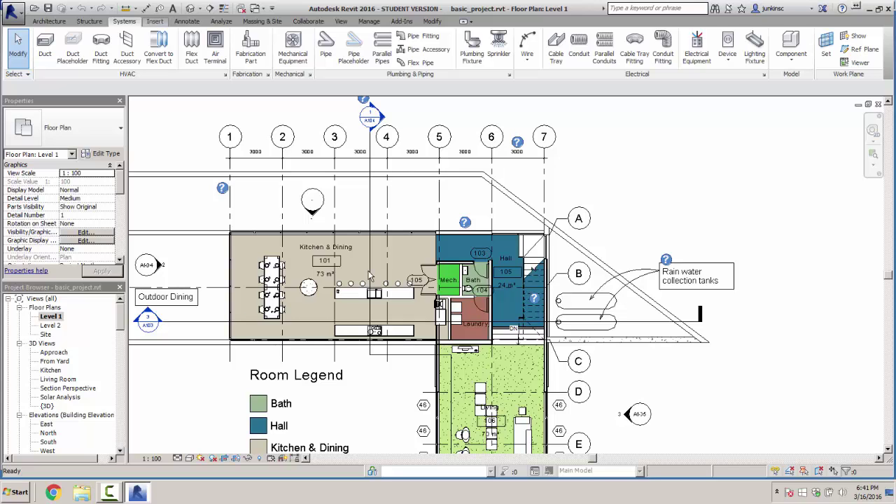
pyautogui.click(155, 21)
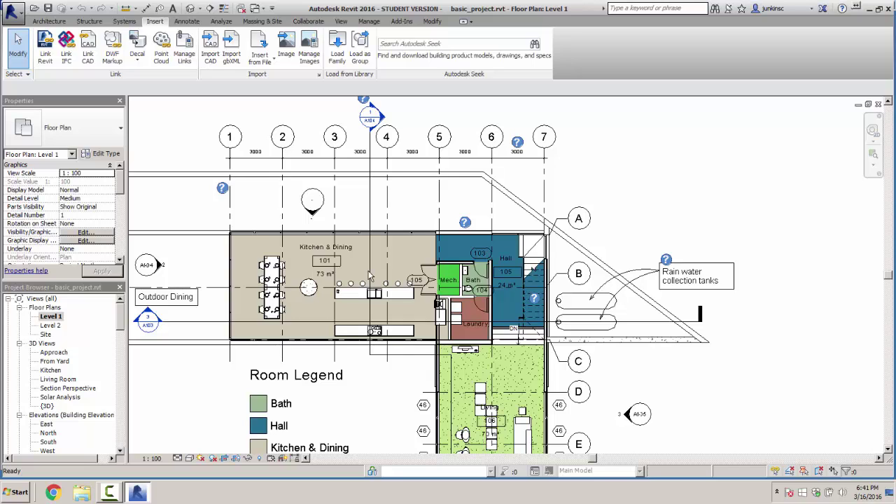
# Review the Annotate, Massing & Site and Analyze tool sets
pyautogui.press('Right')
pyautogui.press('Return')
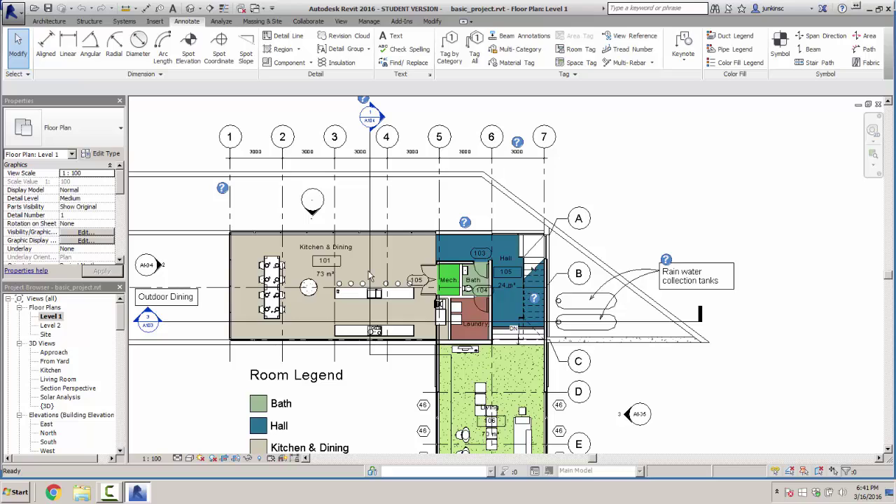
pyautogui.press('Right')
pyautogui.press('Right')
pyautogui.press('Return')
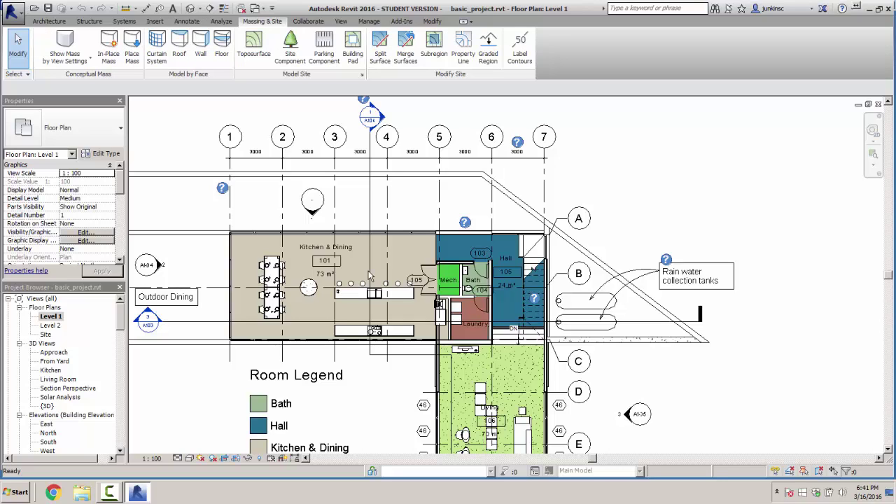
pyautogui.press('Left')
pyautogui.press('Return')
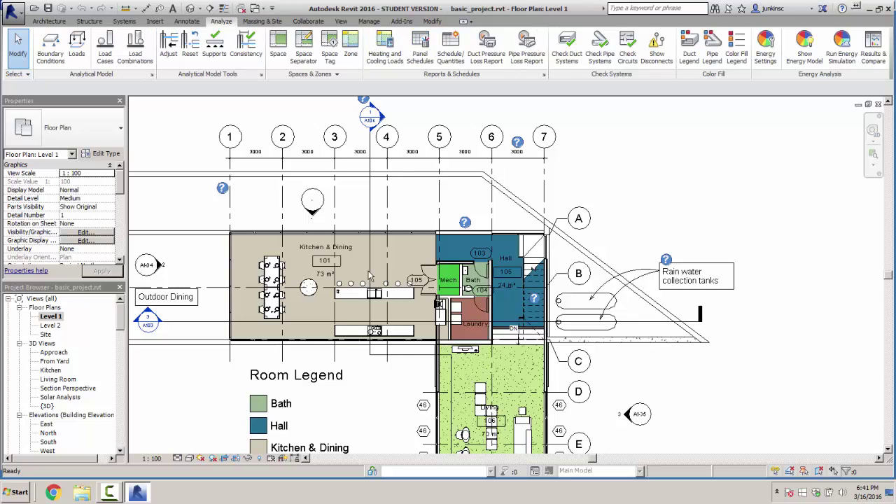
# Examine the Modify tools, including Move, Mirror - Pick Axis, Align, Trim/Extend to Corner, Scale and Create Parts
pyautogui.press('Right')
pyautogui.press('Right')
pyautogui.press('Right')
pyautogui.press('Right')
pyautogui.press('Right')
pyautogui.press('Right')
pyautogui.press('Return')
pyautogui.press('Left')
pyautogui.press('Left')
pyautogui.press('Left')
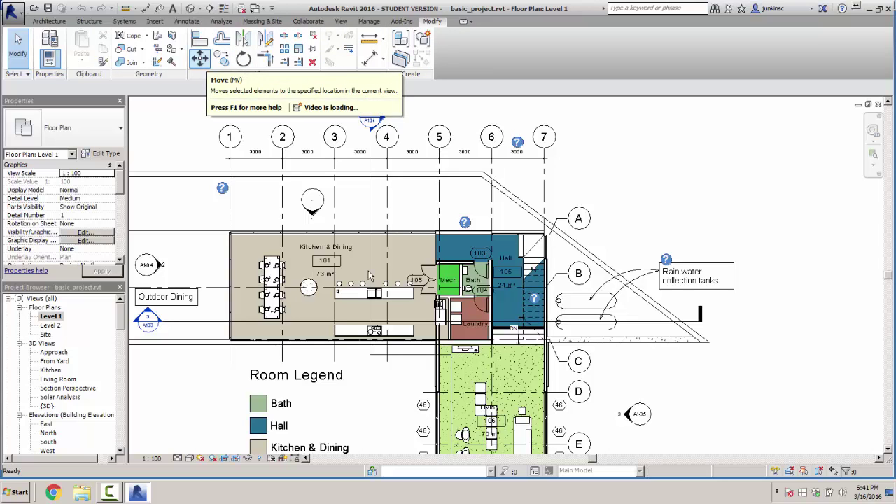
pyautogui.press('Right')
pyautogui.press('Right')
pyautogui.press('Right')
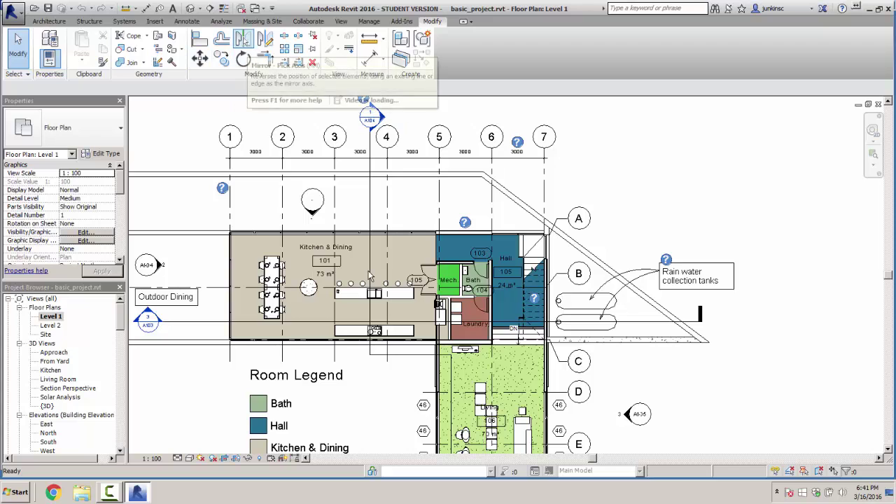
pyautogui.press('Left')
pyautogui.press('Left')
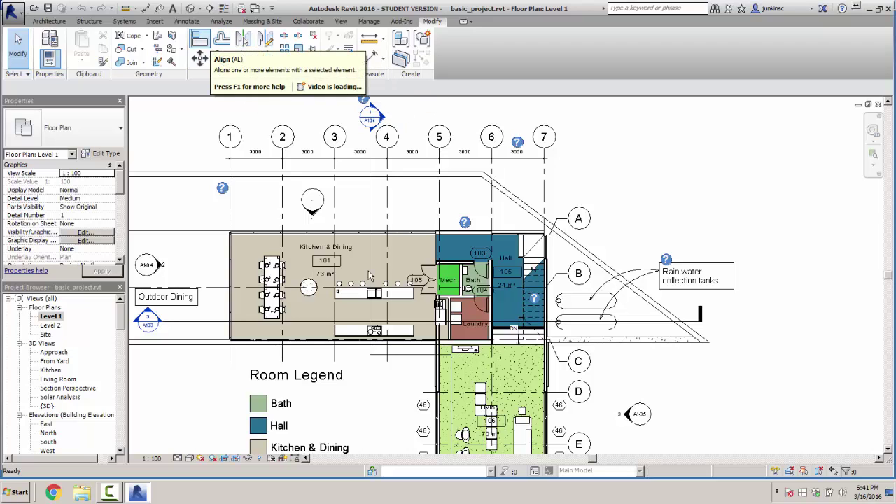
pyautogui.press('Right')
pyautogui.press('Right')
pyautogui.press('Right')
pyautogui.press('Right')
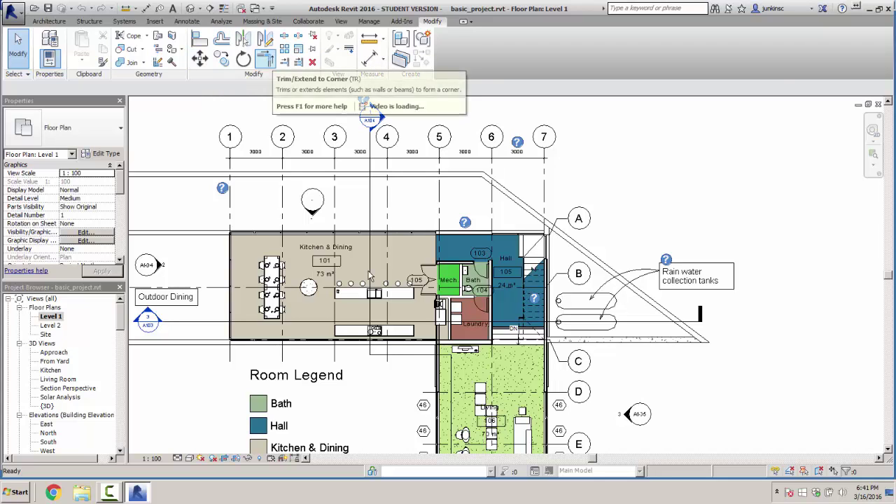
pyautogui.press('Left')
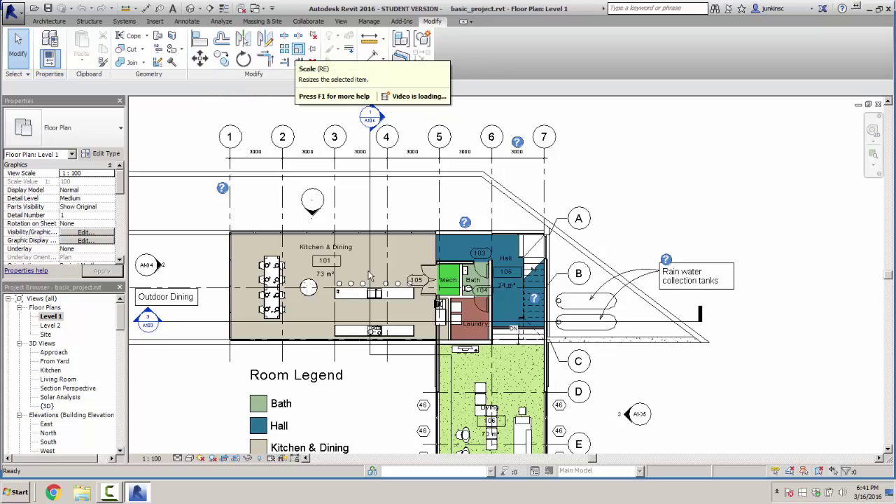
pyautogui.press('Left')
pyautogui.press('Left')
pyautogui.press('Left')
pyautogui.press('Left')
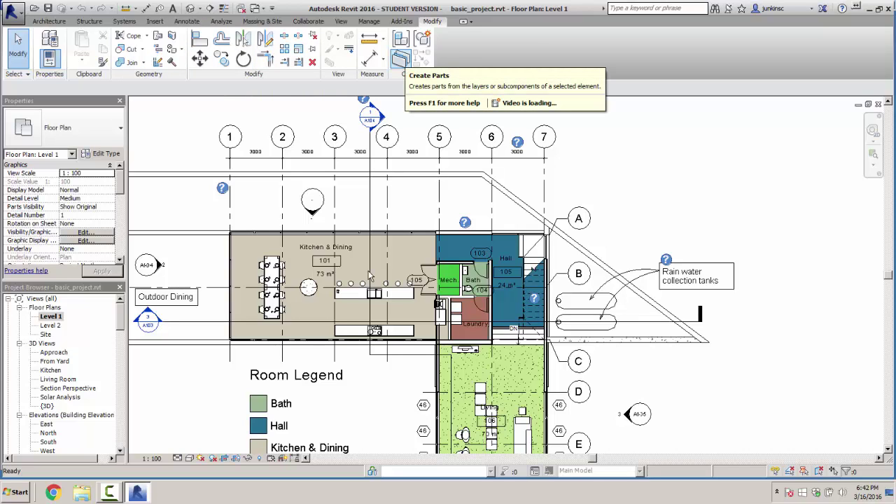
pyautogui.press('Escape')
# Try to draw a vertical building section on the Level 1 plan, starting above the grid bubbles between grids 2 and 3
pyautogui.scroll(-1, 370, 275)
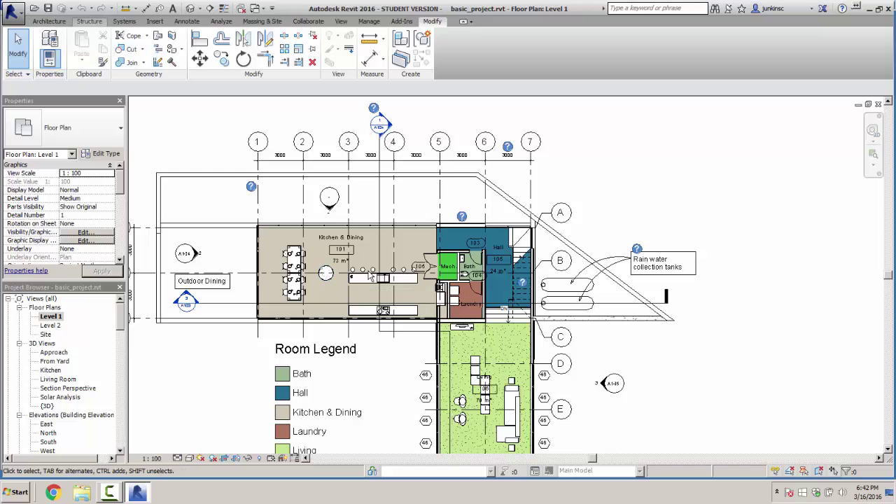
pyautogui.click(341, 21)
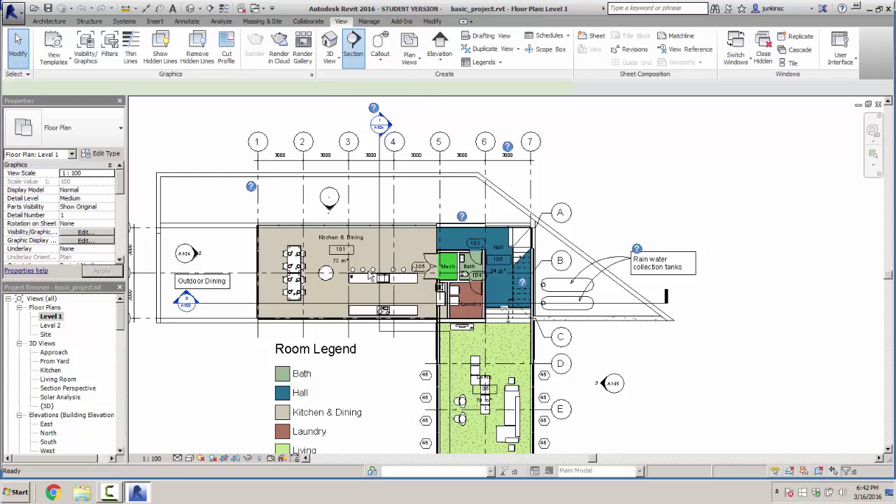
pyautogui.click(353, 49)
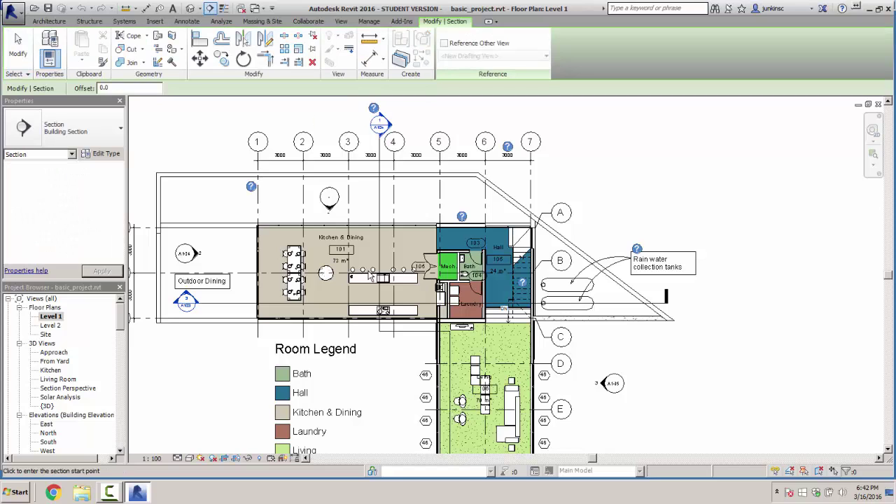
pyautogui.click(370, 276)
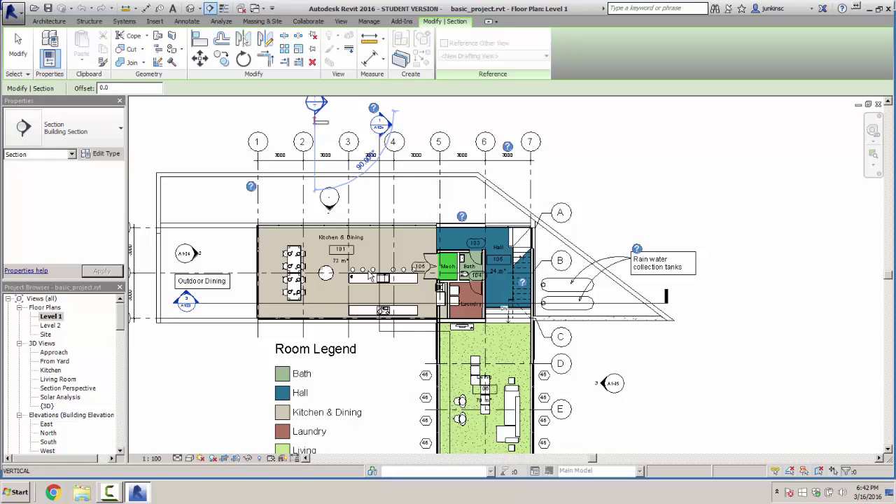
pyautogui.click(370, 276)
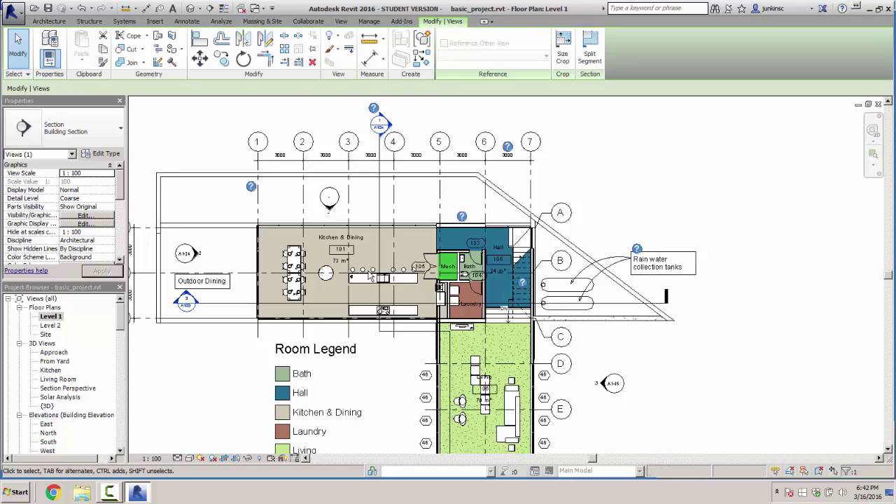
# Draw a vertical building section just east of grid 2, from above the grid bubbles through Kitchen & Dining to just above the Room Legend
pyautogui.click(341, 21)
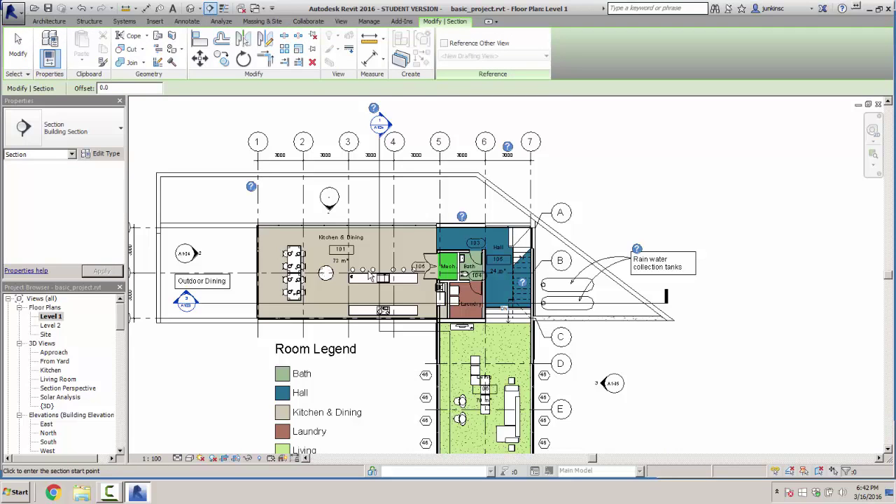
pyautogui.click(313, 107)
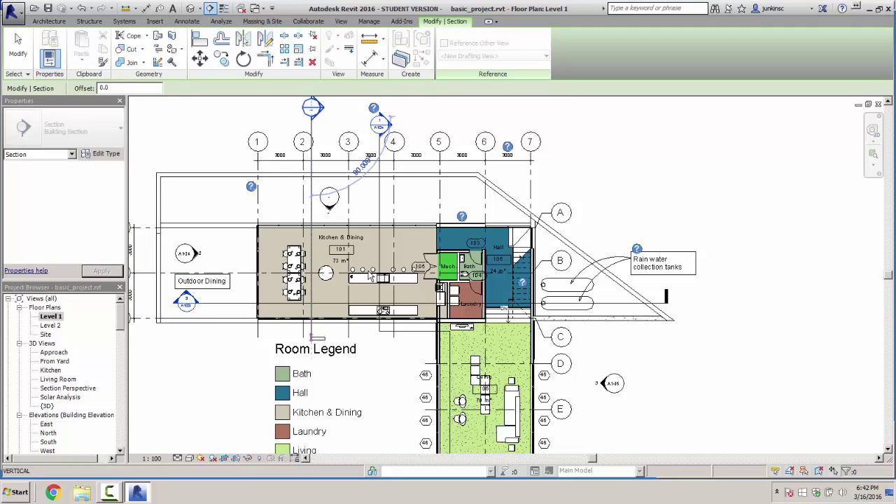
pyautogui.click(313, 341)
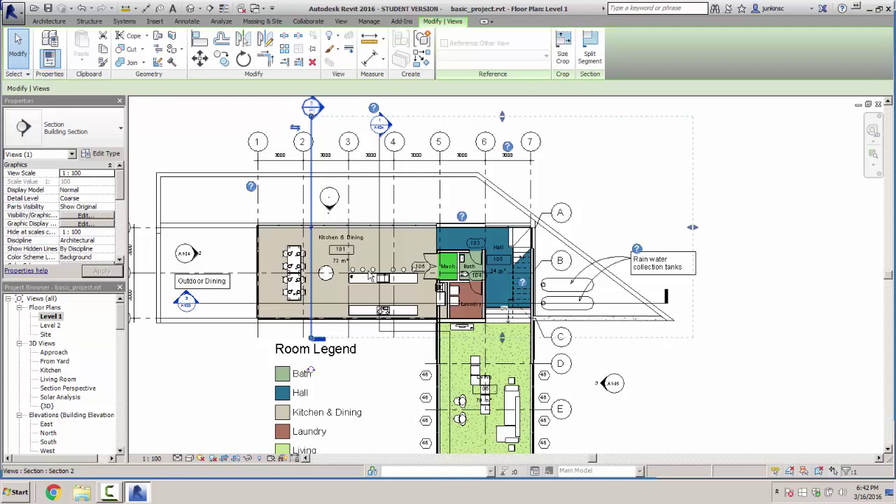
# Open the new building section's view and examine the round concrete column supporting the upper floor
pyautogui.doubleClick(312, 107)
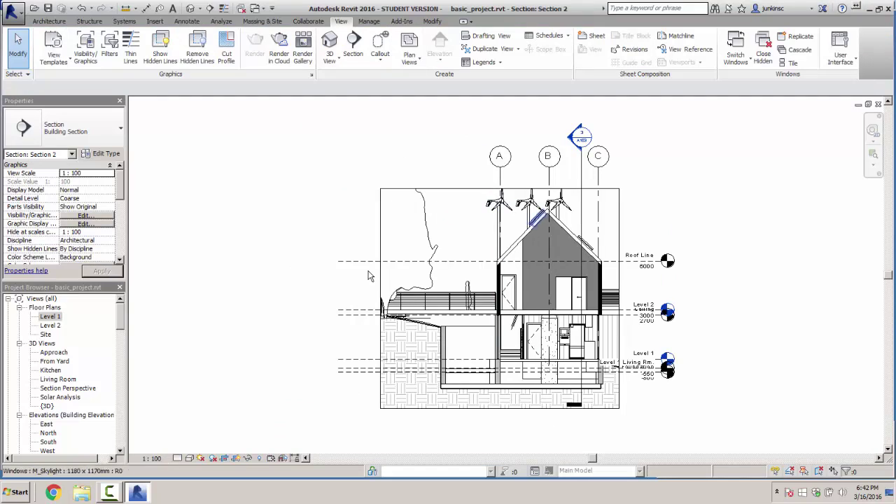
pyautogui.scroll(2, 370, 275)
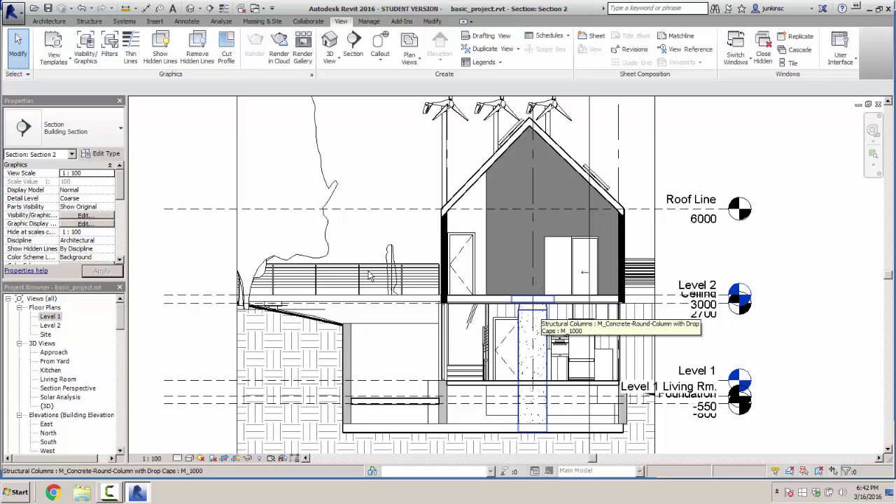
pyautogui.click(533, 312)
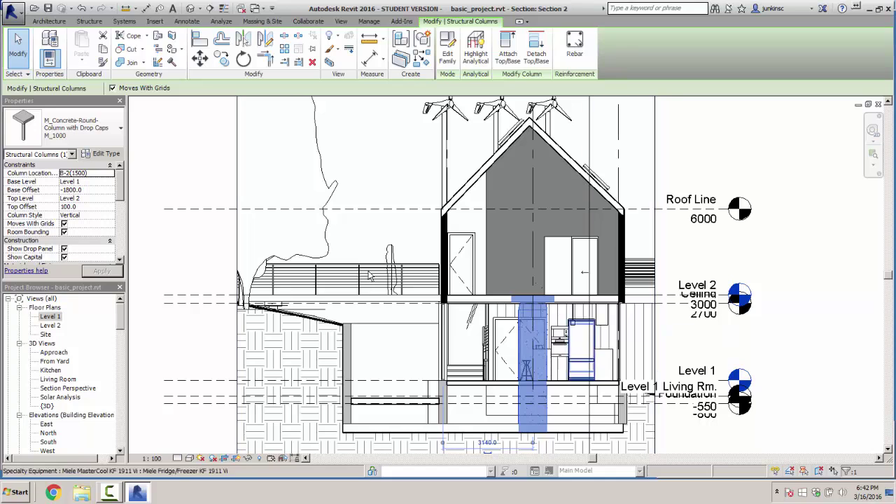
pyautogui.press('Escape')
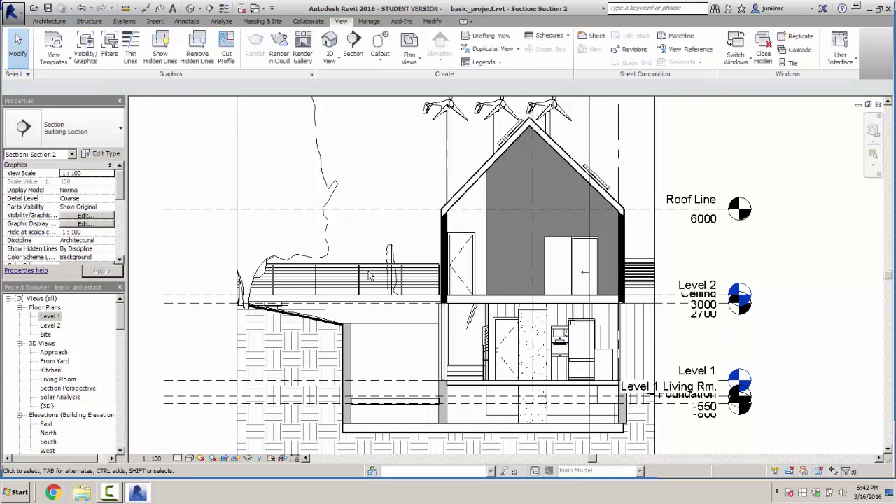
pyautogui.scroll(3, 370, 275)
pyautogui.scroll(-6, 369, 276)
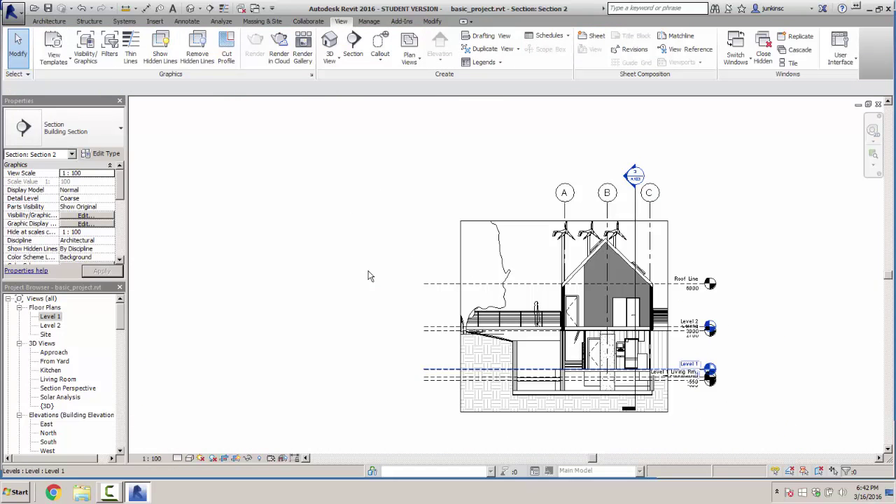
# Return from the section view to the Level 1 floor plan
pyautogui.press('Tab')
pyautogui.press('Tab')
pyautogui.press('Tab')
pyautogui.press('Tab')
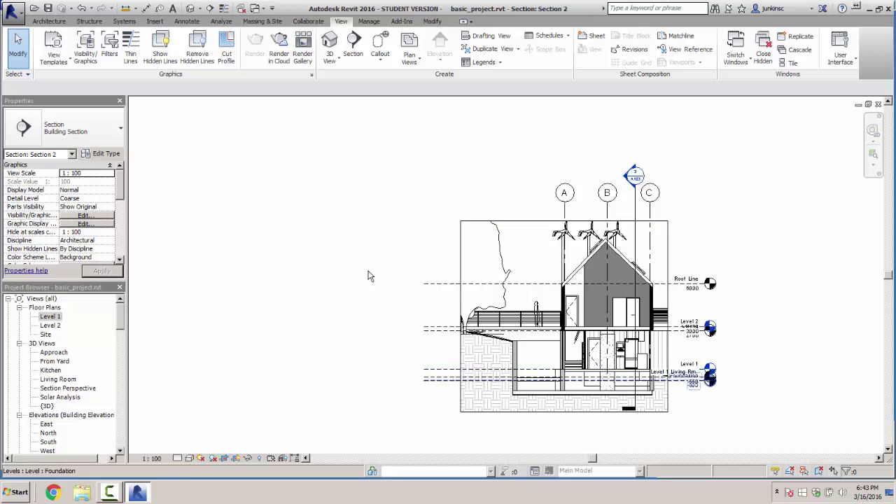
pyautogui.press('Tab')
pyautogui.press('Tab')
pyautogui.press('Tab')
pyautogui.press('Tab')
pyautogui.press('Tab')
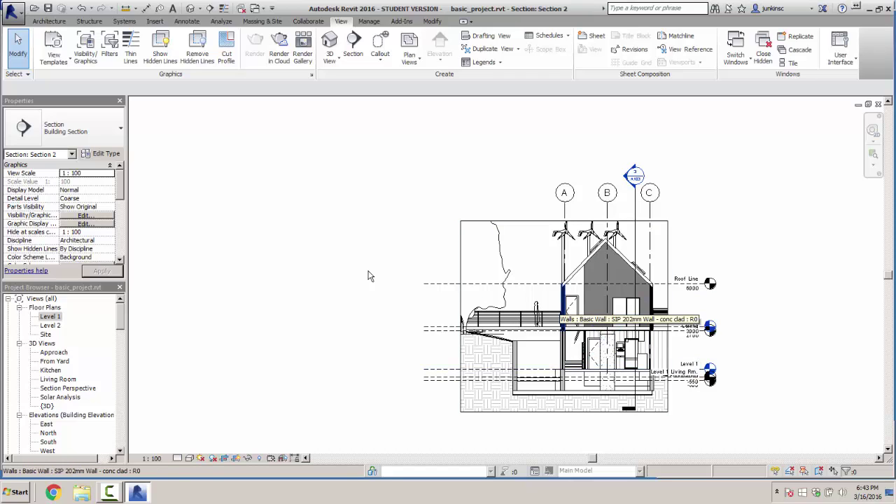
pyautogui.press('Tab')
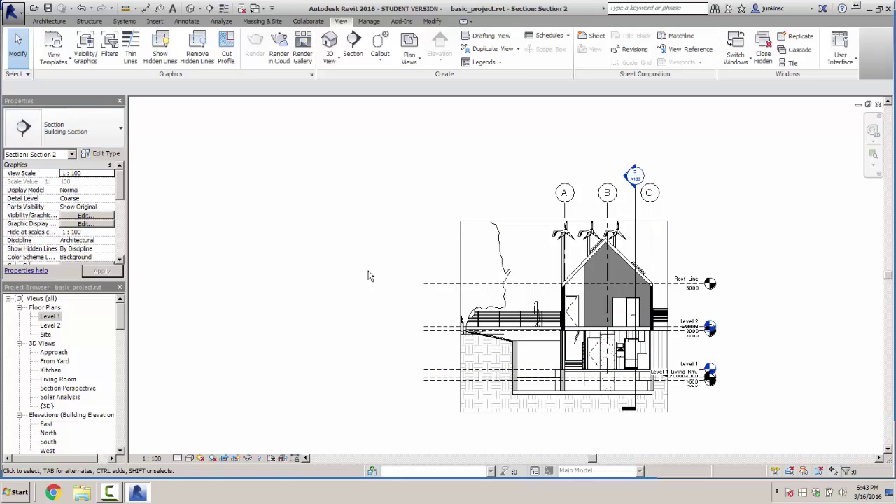
pyautogui.press('Return')
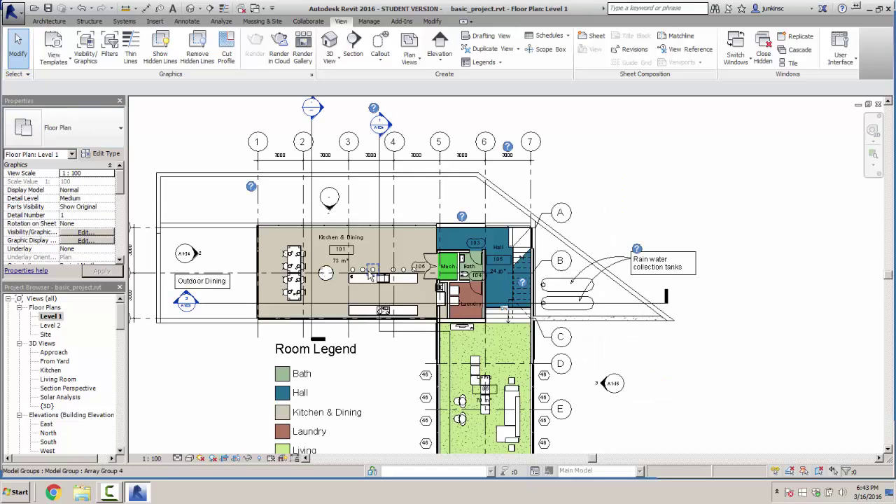
# Move the new building section between grids 4 and 5 and shorten its view depth to just east of grid 5
pyautogui.press('Tab')
pyautogui.press('Tab')
pyautogui.press('Tab')
pyautogui.press('Tab')
pyautogui.click(371, 277)
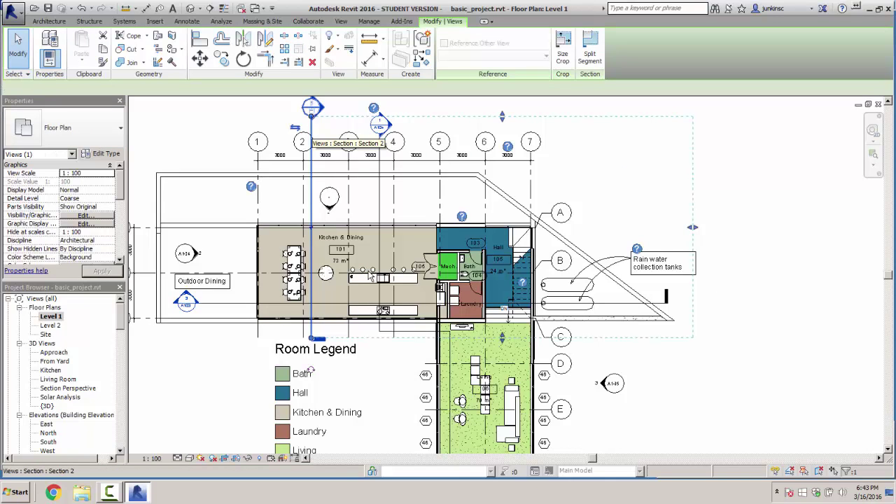
pyautogui.moveTo(311, 277); pyautogui.dragTo(416, 281)
pyautogui.moveTo(416, 341); pyautogui.dragTo(420, 343)
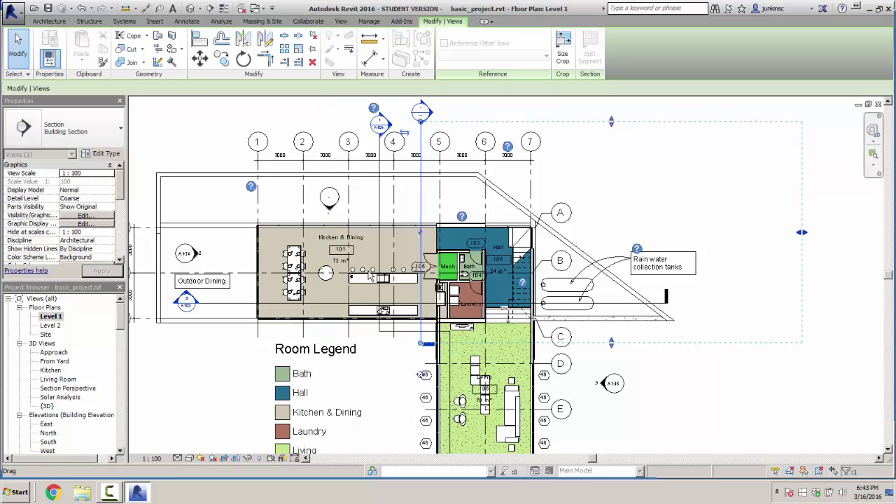
pyautogui.moveTo(628, 231); pyautogui.dragTo(452, 232)
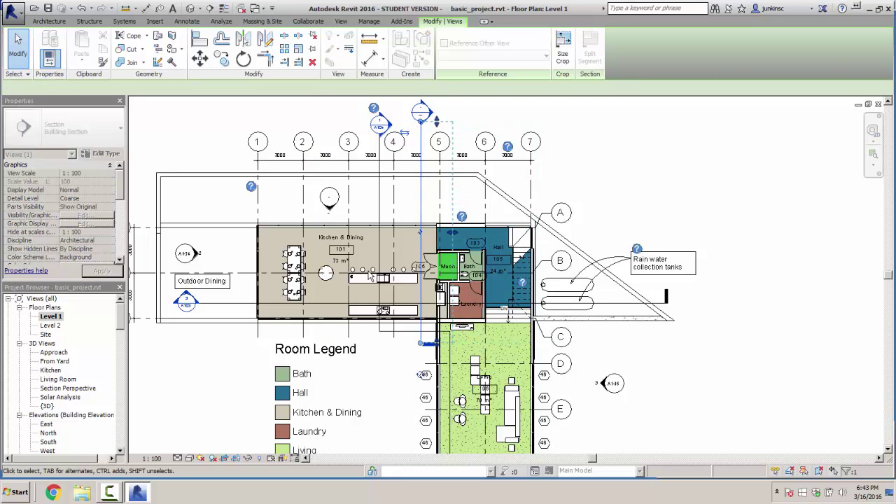
pyautogui.press('Escape')
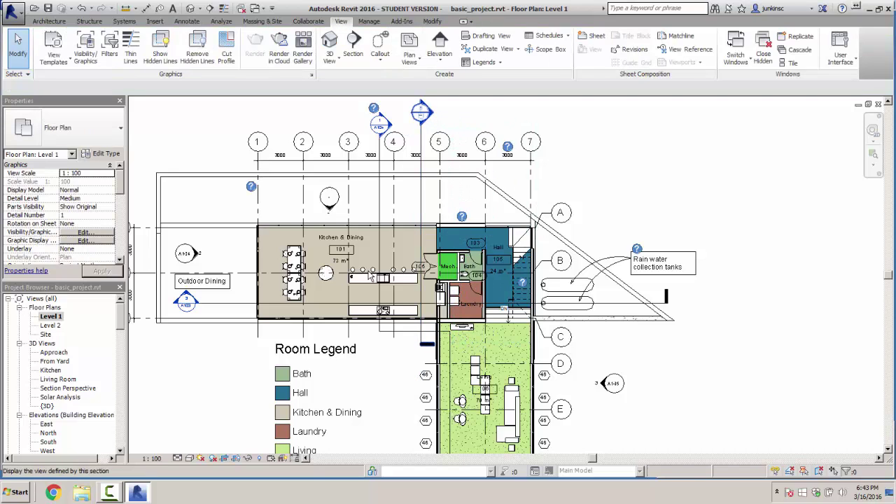
# Check the relocated section's view with its shortened depth, and go back to the Level 1 plan
pyautogui.doubleClick(370, 277)
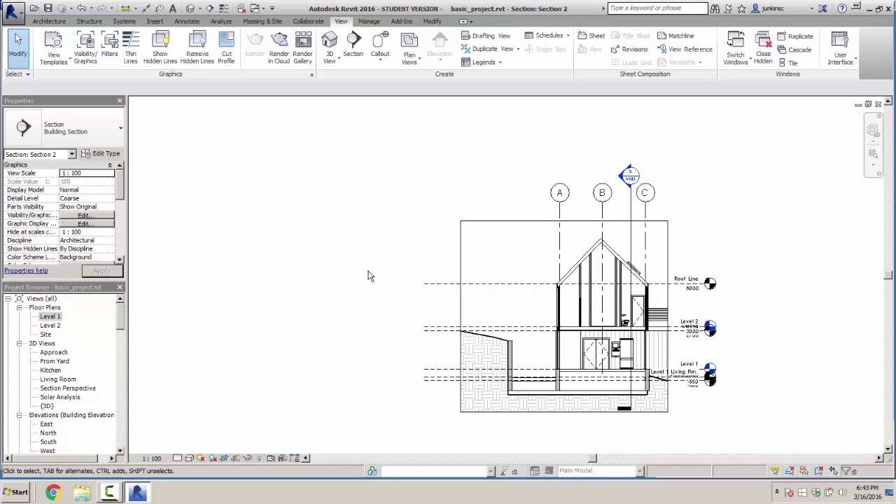
pyautogui.hotkey('ctrl', 'Tab')
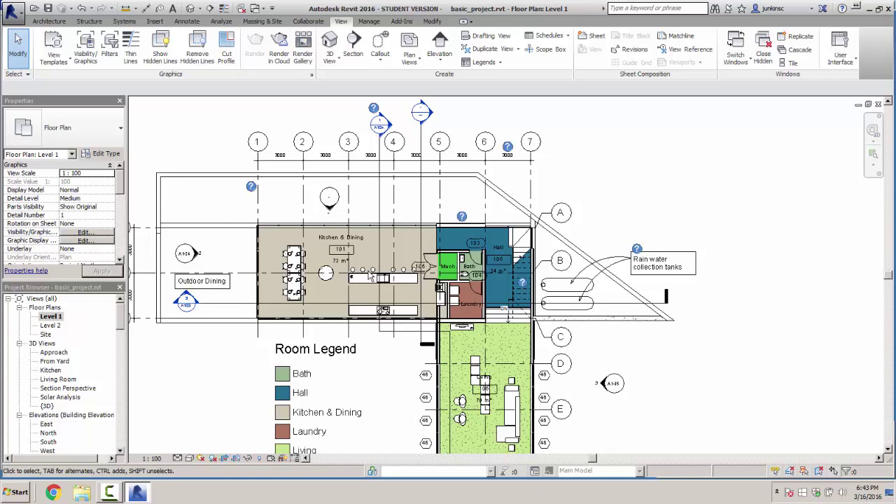
# Place a north-facing building elevation marker in the open area west of the Room Legend
pyautogui.scroll(-4, 457, 239)
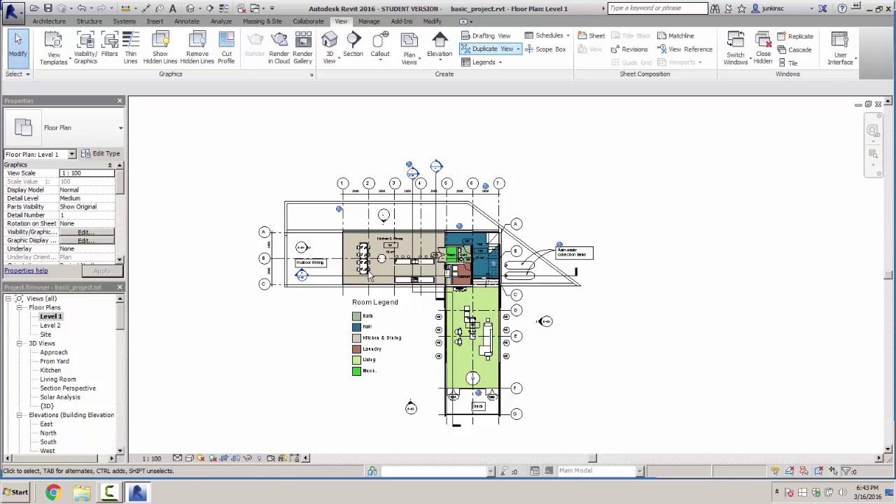
pyautogui.click(439, 51)
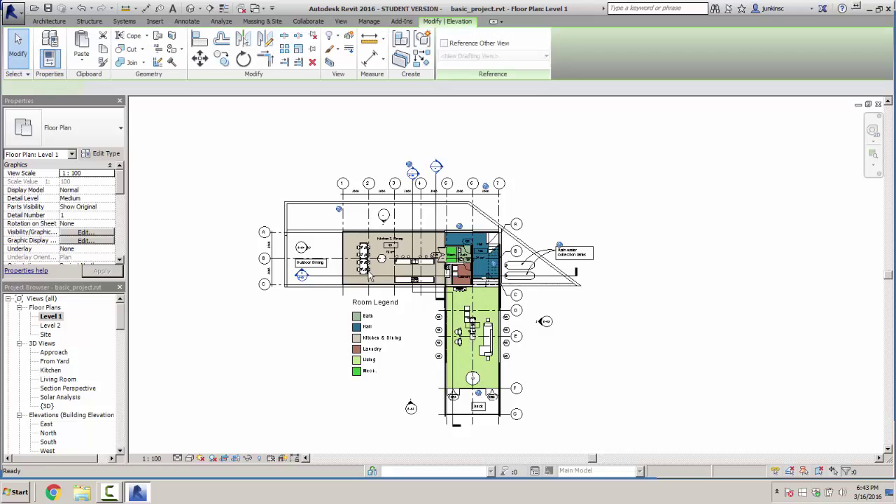
pyautogui.click(322, 363)
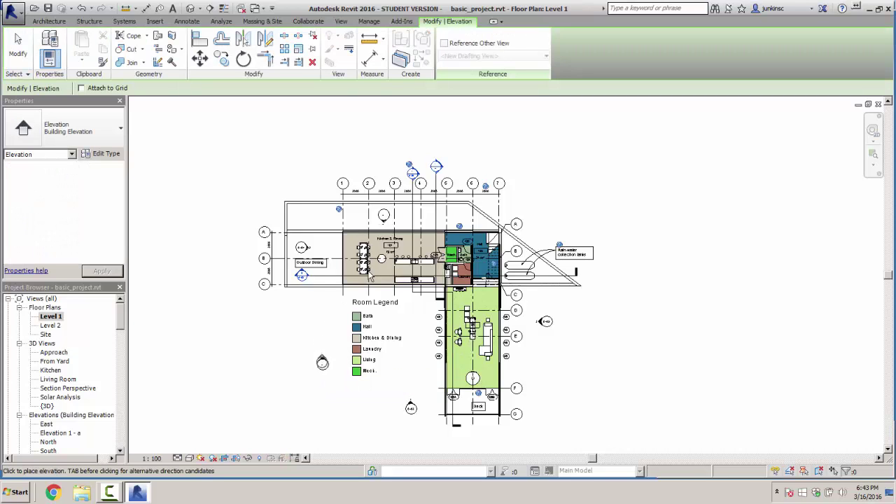
pyautogui.press('Escape')
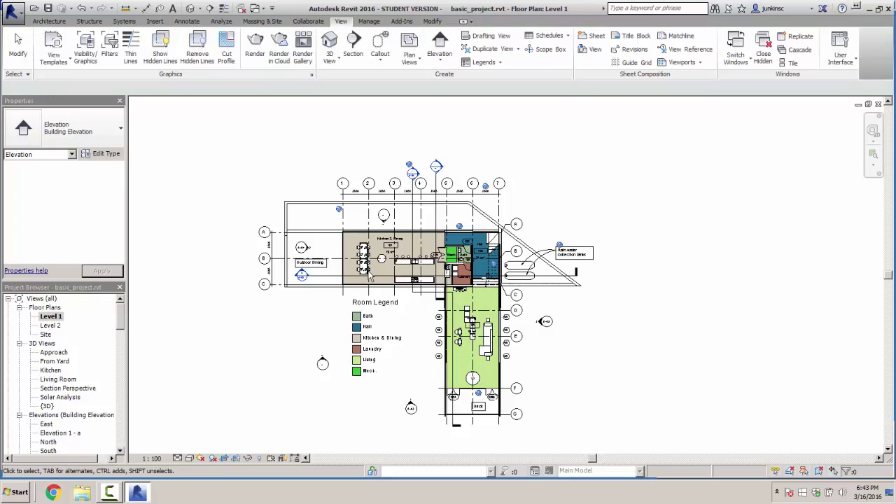
# Try to rotate only the view arrow of the new elevation marker
pyautogui.scroll(2, 370, 277)
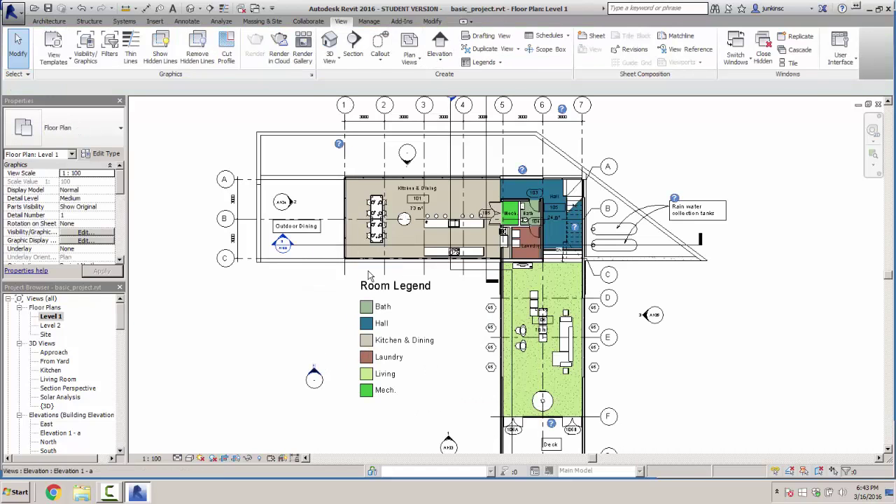
pyautogui.click(369, 275)
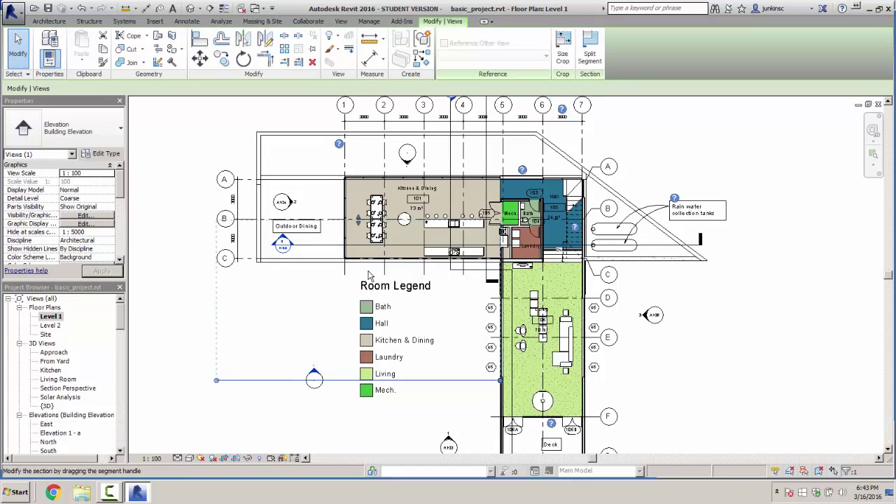
pyautogui.press('r')
pyautogui.press('o')
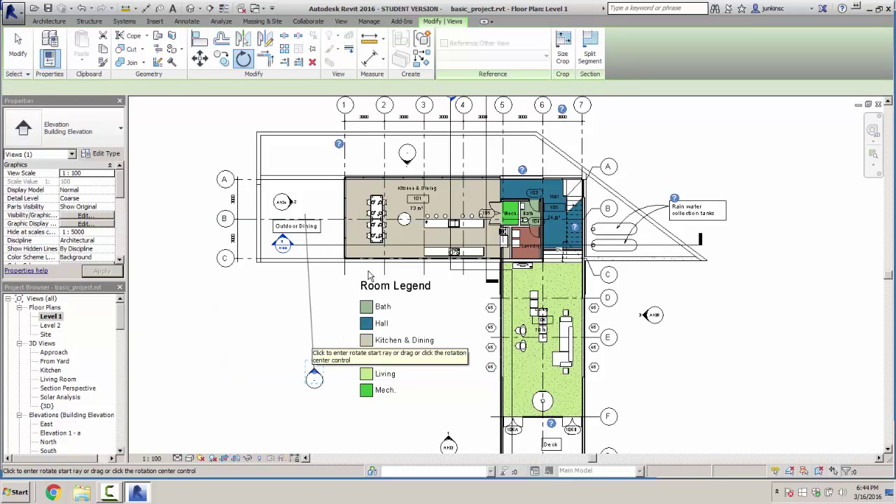
pyautogui.click(309, 284)
pyautogui.click(370, 275)
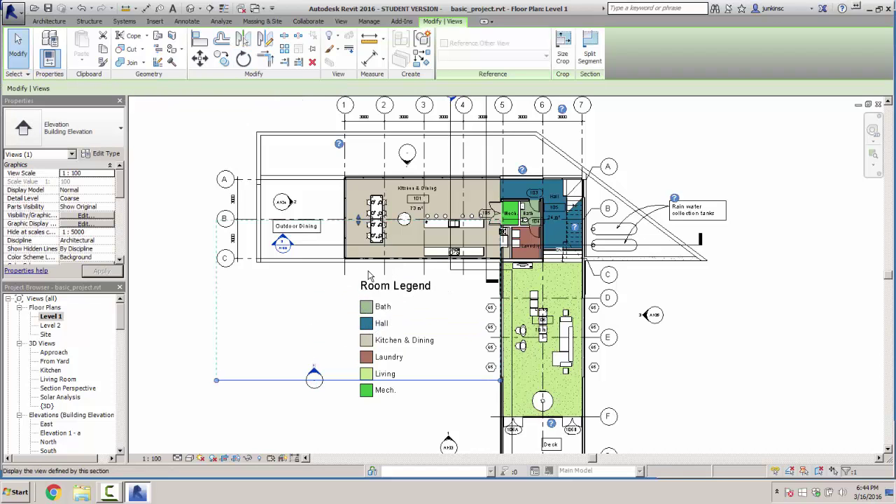
pyautogui.scroll(-1, 370, 275)
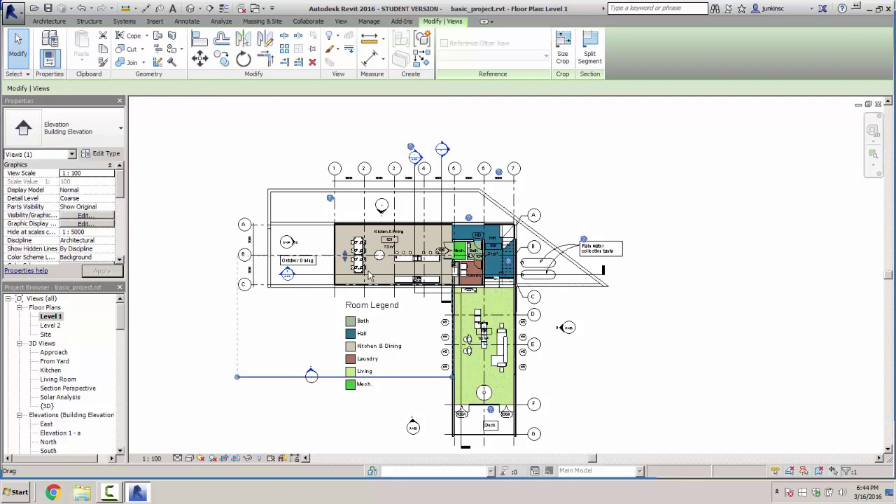
pyautogui.press('Escape')
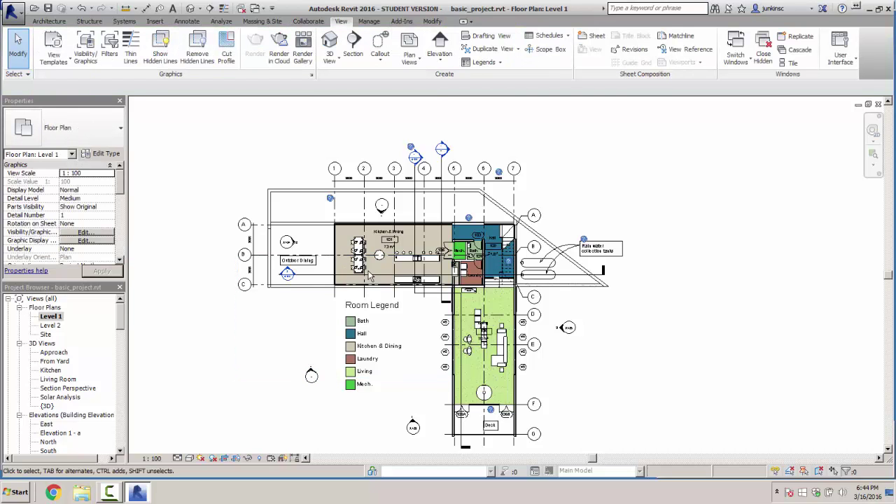
# Rotate the whole new elevation marker clockwise so that its arrow faces northeast
pyautogui.moveTo(294, 344); pyautogui.dragTo(333, 404)
pyautogui.press('r')
pyautogui.press('o')
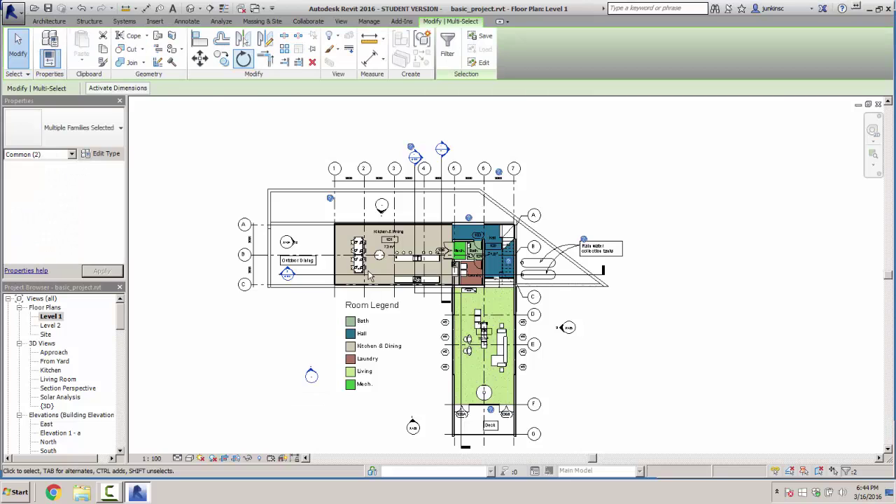
pyautogui.click(296, 220)
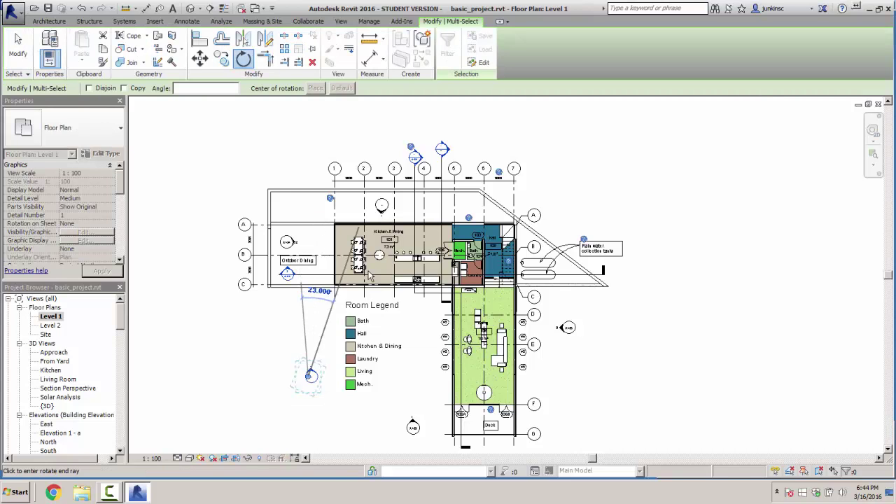
pyautogui.click(440, 287)
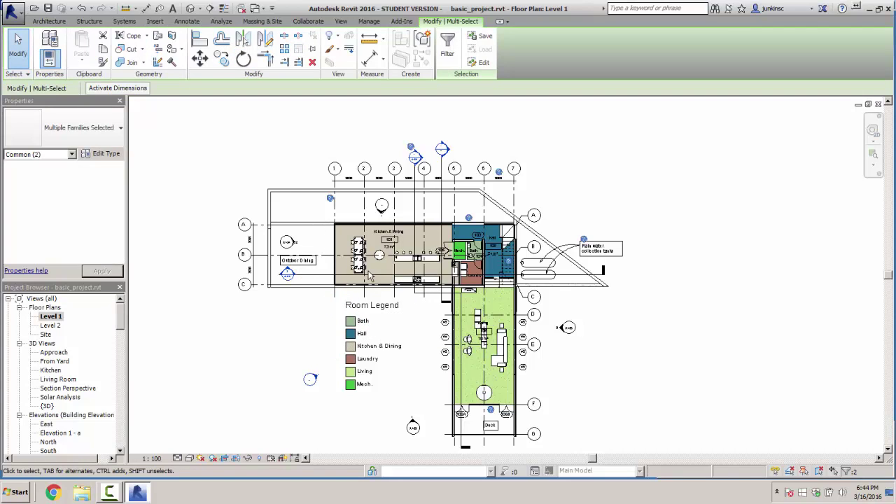
pyautogui.press('Escape')
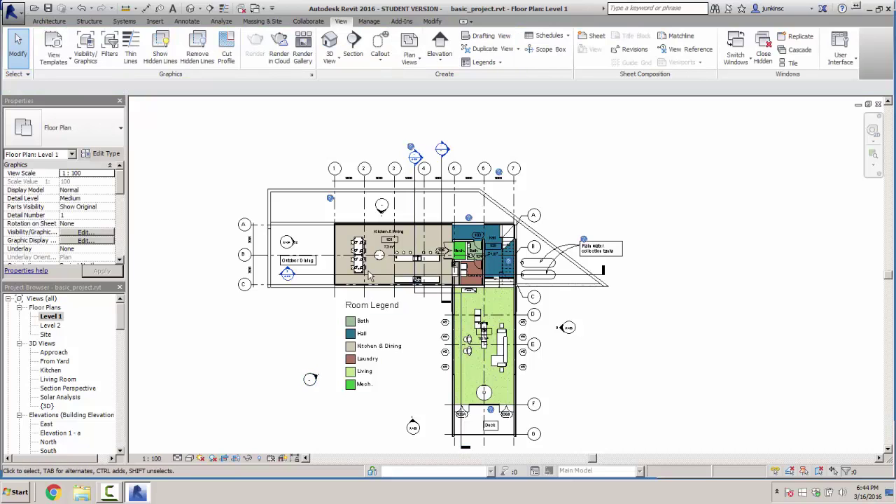
# Review the rotated elevation's extent and its elevation view, and go back to the Level 1 plan
pyautogui.click(368, 275)
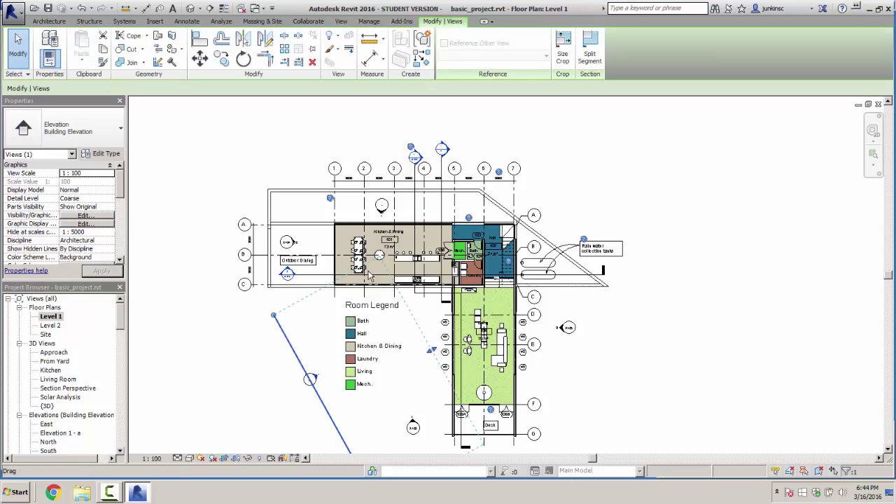
pyautogui.doubleClick(369, 275)
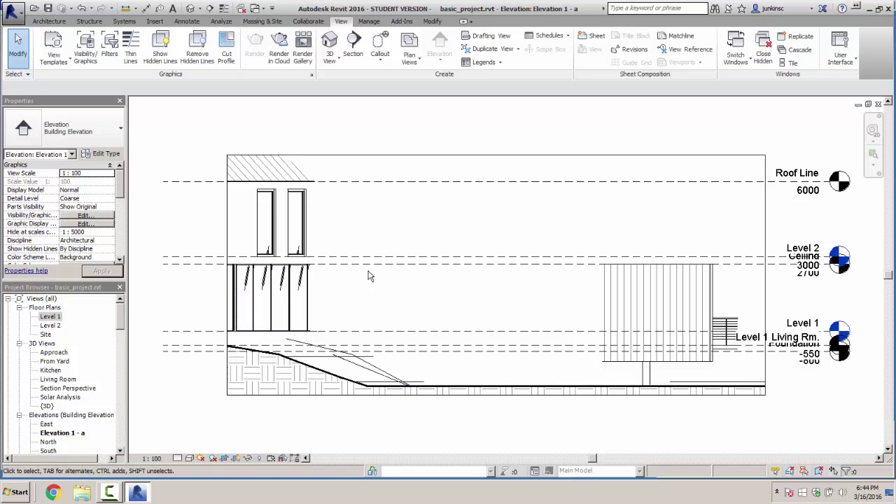
pyautogui.hotkey('ctrl', 'Tab')
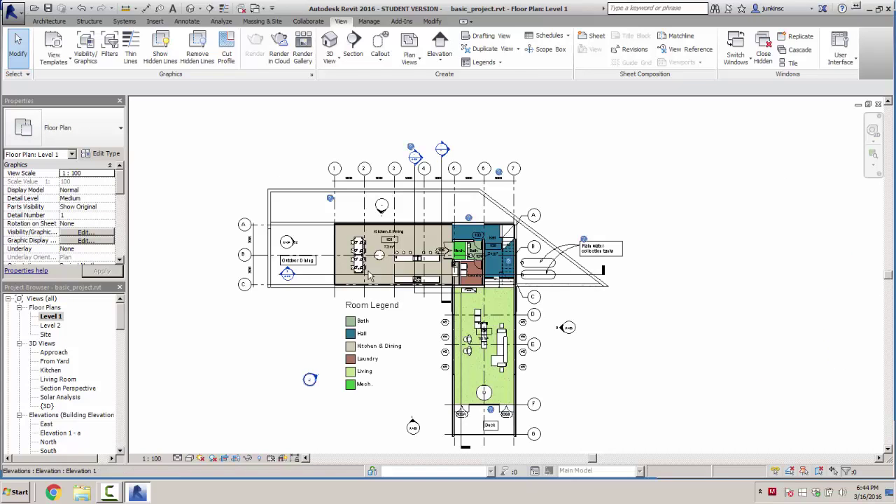
# Add two more view directions to the new elevation marker, and move it closer to the Room Legend with a further clockwise rotation
pyautogui.click(370, 277)
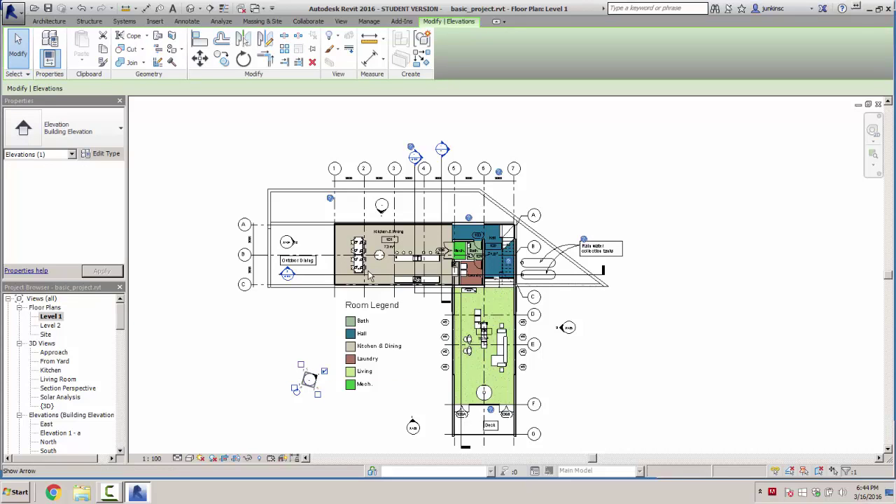
pyautogui.click(301, 364)
pyautogui.moveTo(310, 379); pyautogui.dragTo(329, 367)
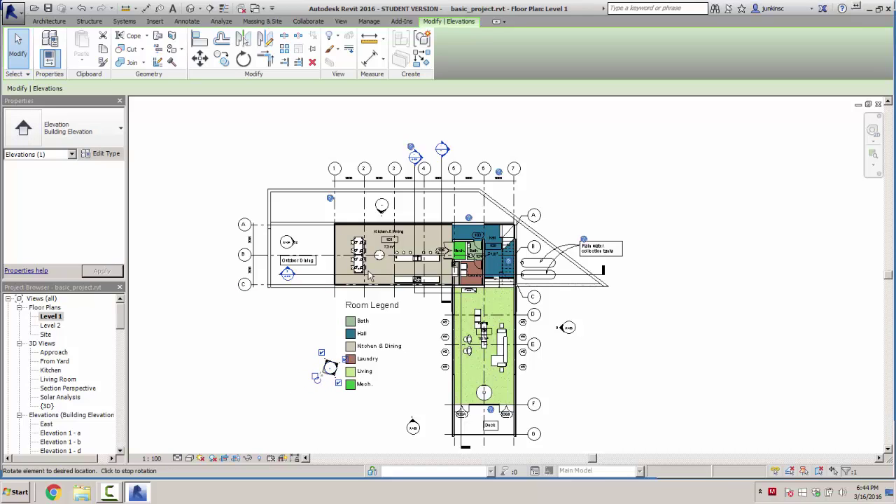
pyautogui.moveTo(316, 376); pyautogui.dragTo(318, 381)
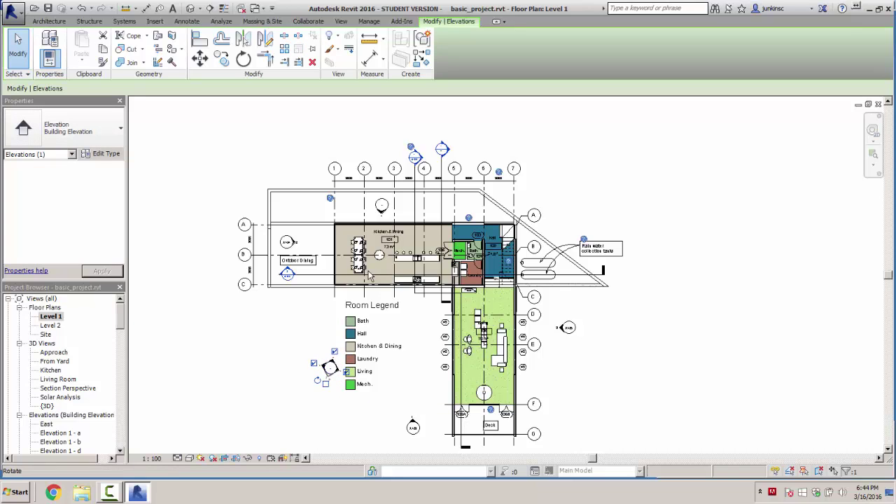
# Delete the rotated elevation marker with its views, and place a new north-facing building elevation southwest of the Room Legend
pyautogui.press('Delete')
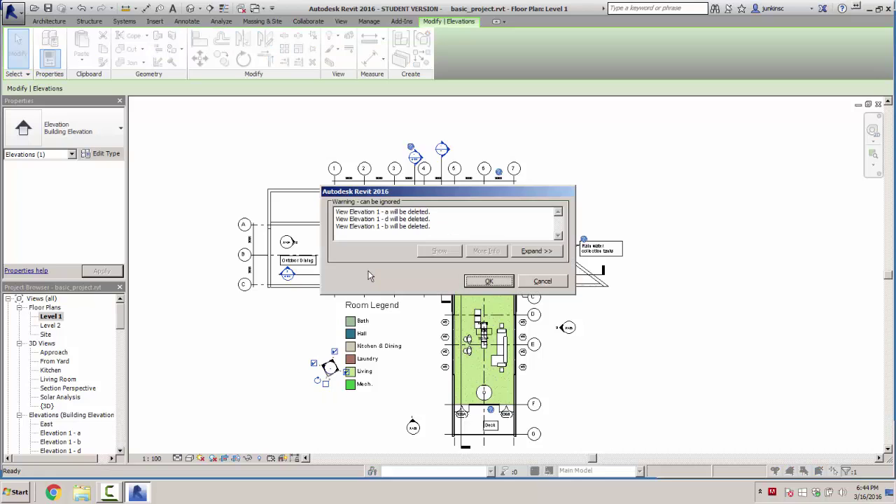
pyautogui.press('Return')
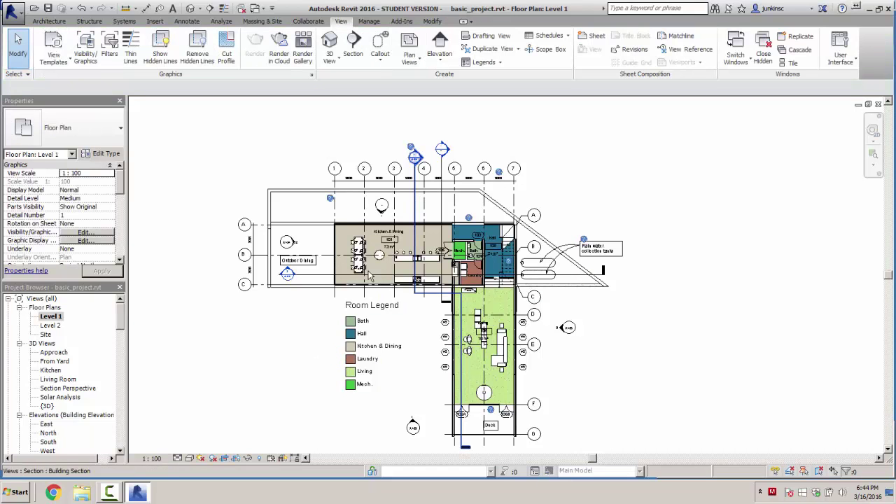
pyautogui.click(440, 44)
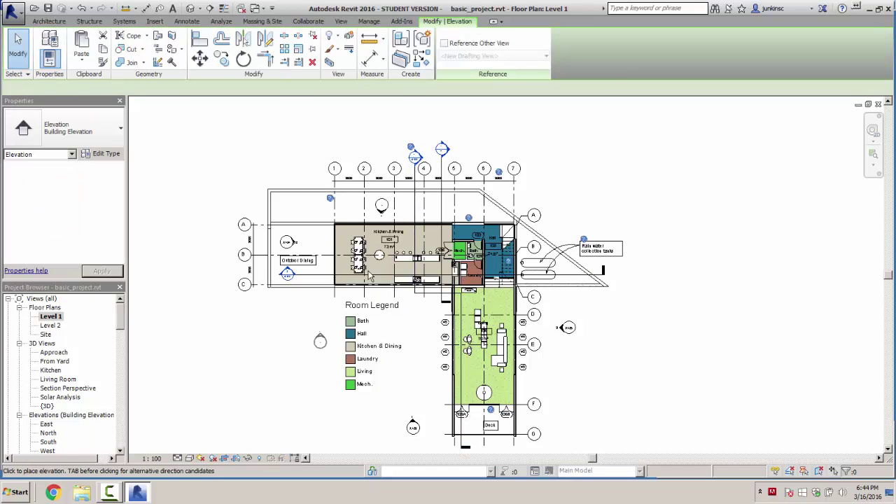
pyautogui.click(314, 376)
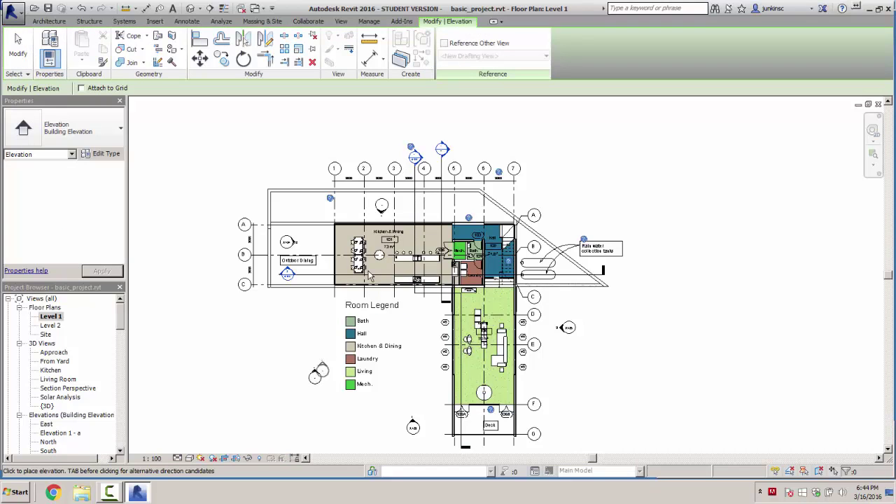
pyautogui.rightClick(323, 356)
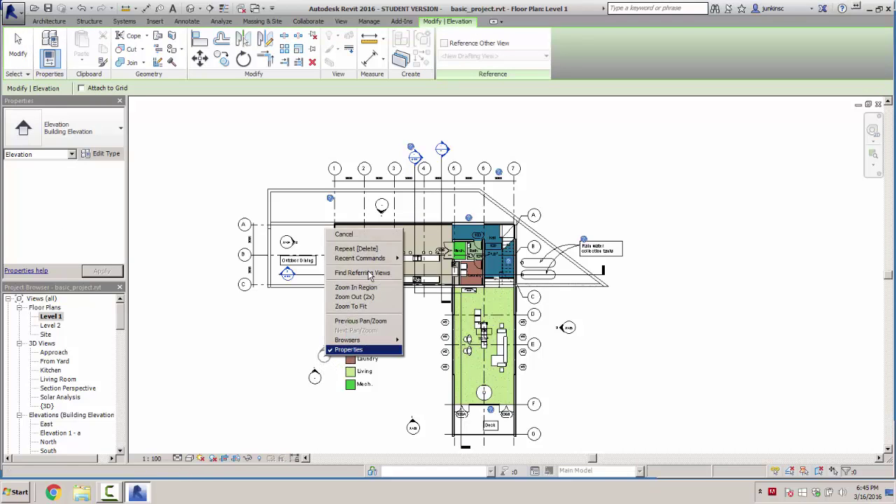
pyautogui.press('Escape')
pyautogui.press('Escape')
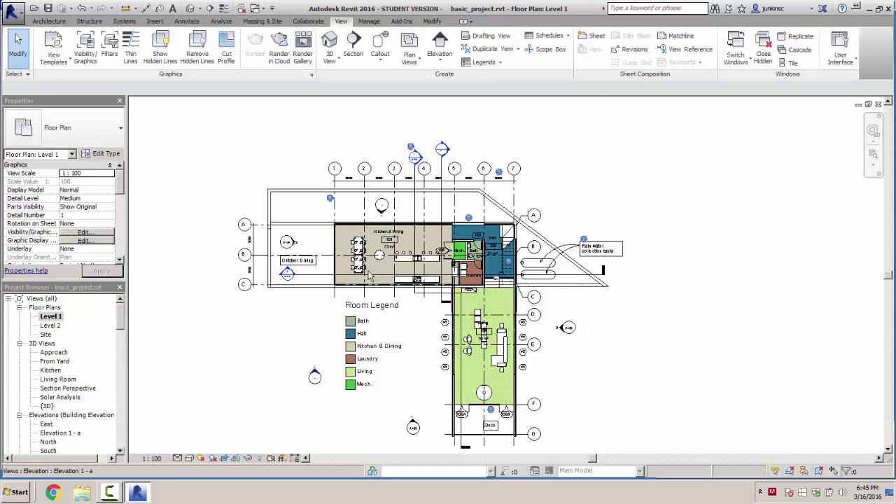
# Extend the new elevation's far clip north of the house, and stretch its view line past both sides of the building
pyautogui.click(315, 377)
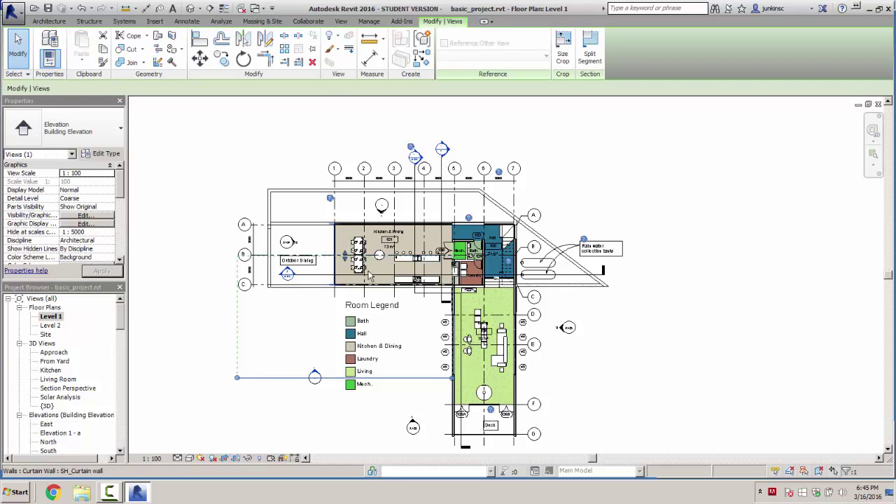
pyautogui.moveTo(344, 257); pyautogui.dragTo(345, 143)
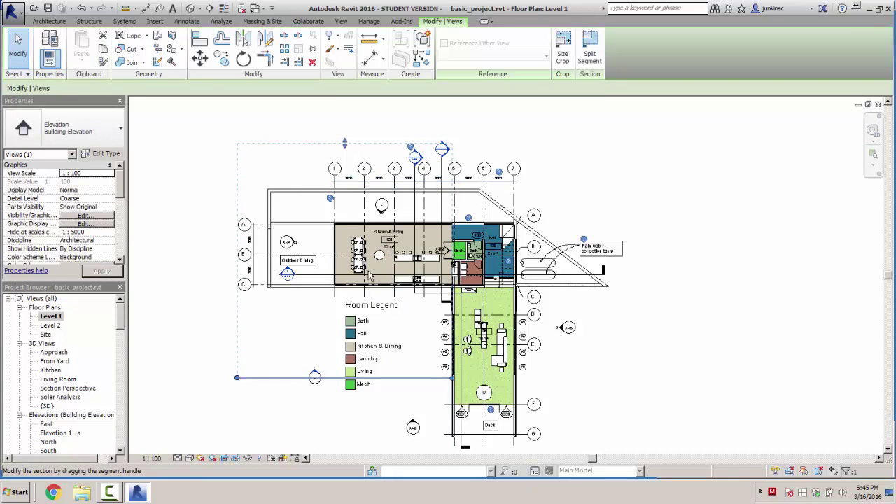
pyautogui.moveTo(236, 378); pyautogui.dragTo(279, 401)
pyautogui.moveTo(369, 277); pyautogui.dragTo(370, 276)
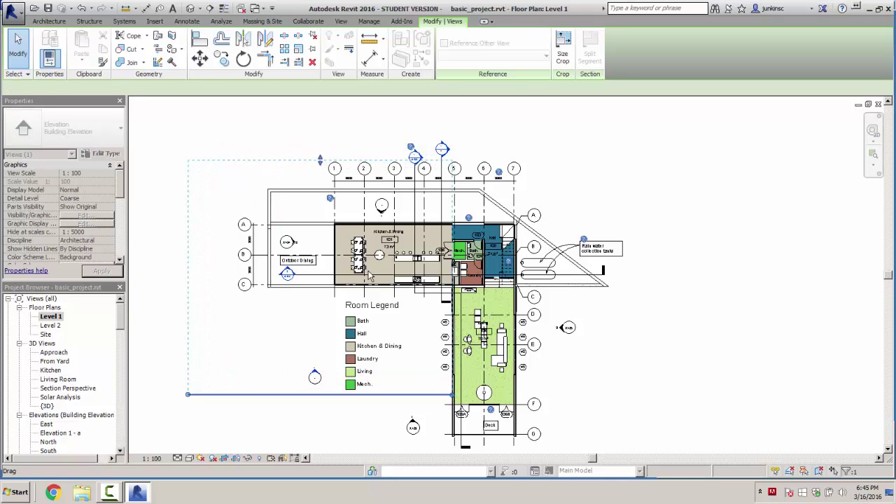
pyautogui.moveTo(626, 395); pyautogui.dragTo(657, 395)
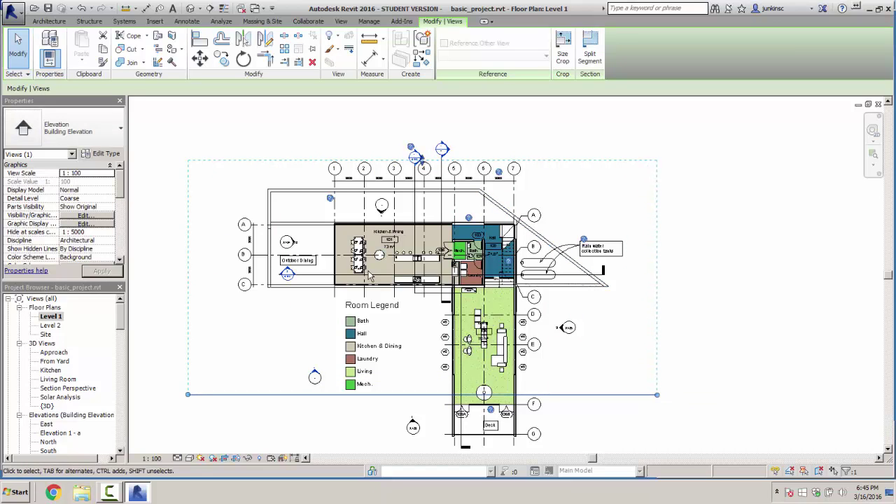
# Try to rotate only the new elevation's view arrow clockwise
pyautogui.press('r')
pyautogui.press('o')
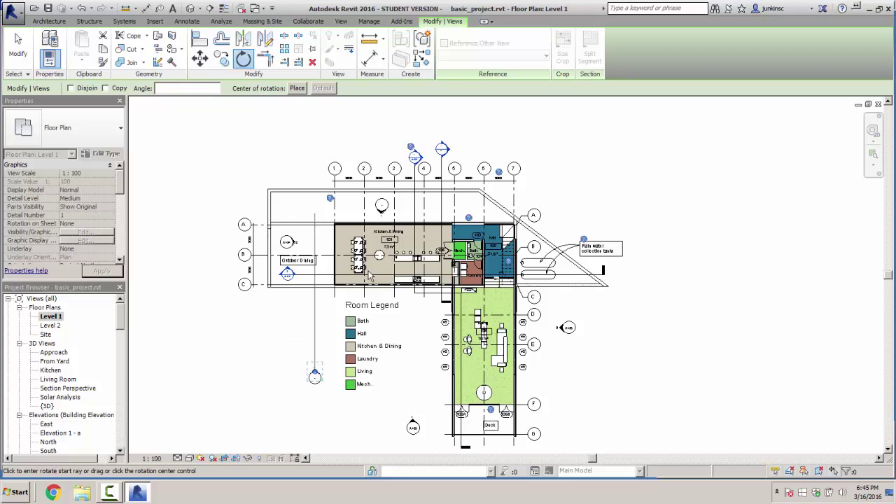
pyautogui.click(315, 214)
pyautogui.click(369, 278)
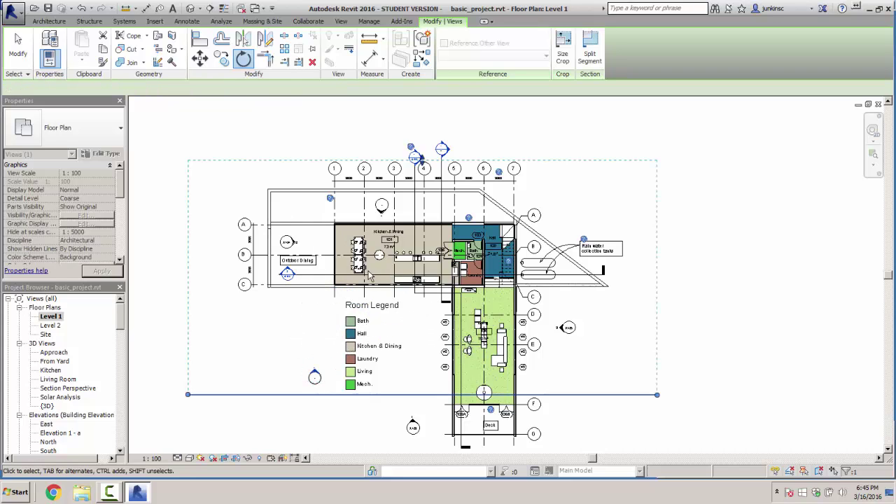
pyautogui.click(243, 59)
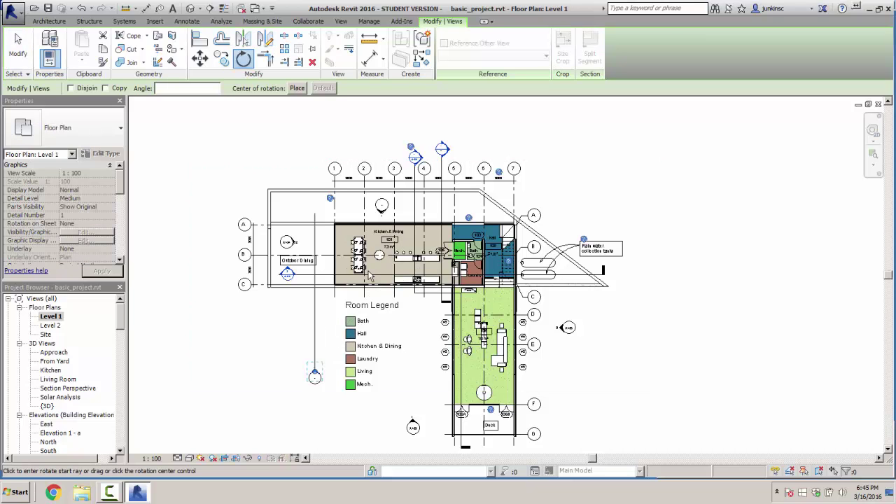
pyautogui.click(315, 215)
pyautogui.click(369, 278)
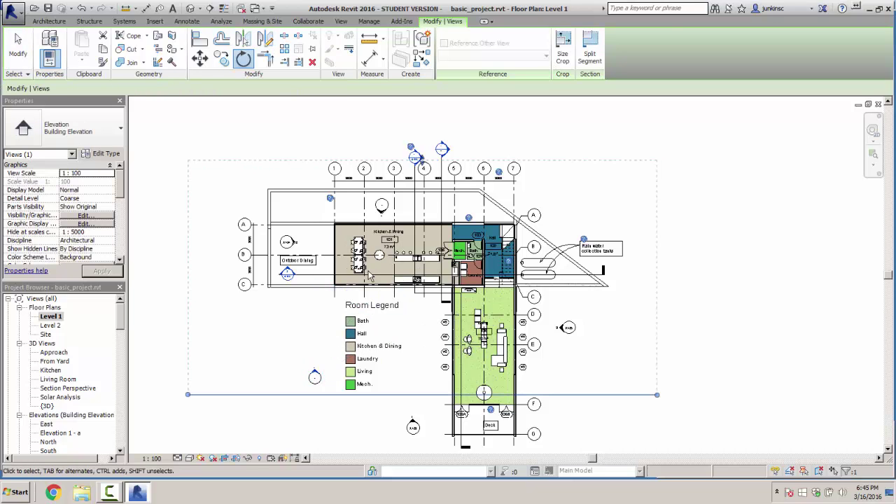
pyautogui.rightClick(369, 278)
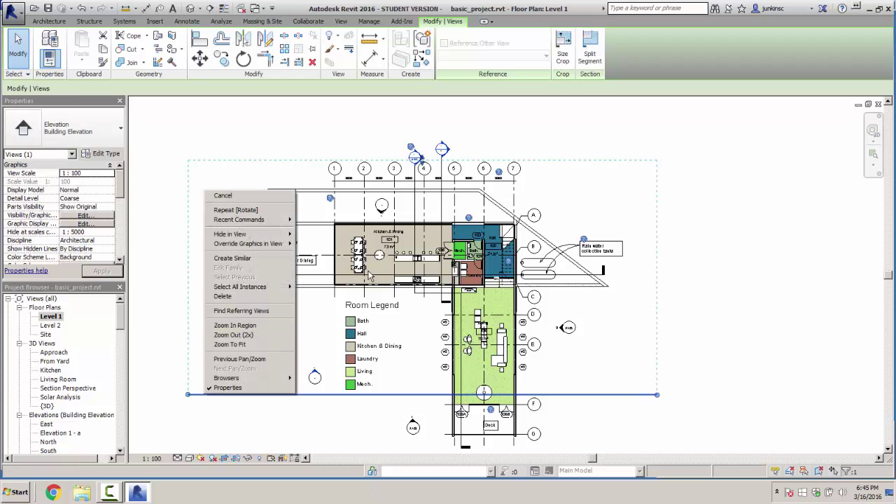
pyautogui.click(236, 210)
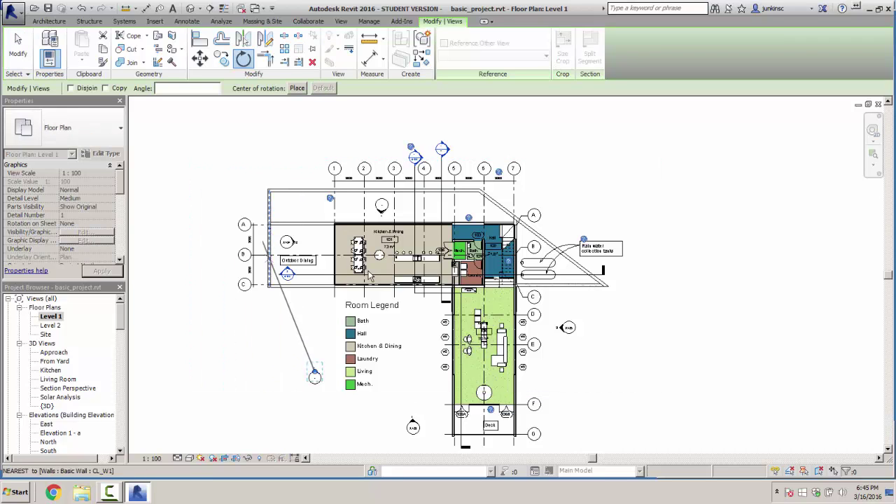
pyautogui.click(352, 244)
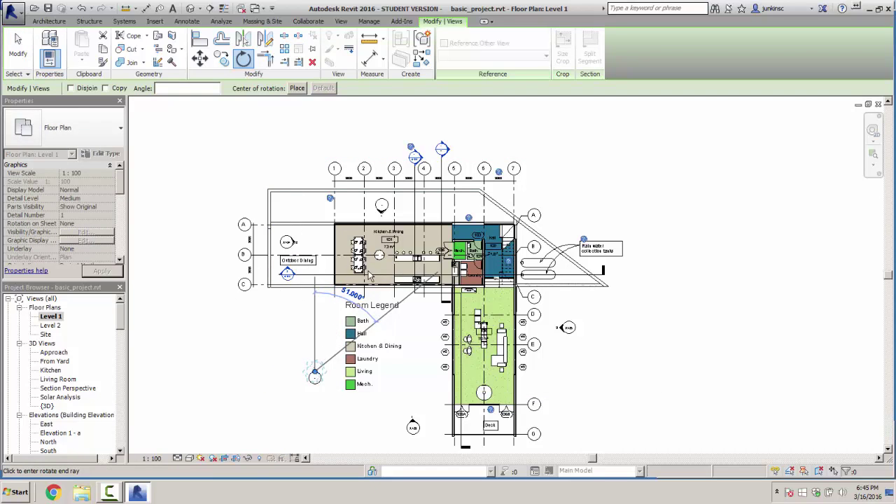
pyautogui.click(423, 278)
# Select the new elevation marker together with its view arrow and rotate both clockwise so that the arrow faces northeast
pyautogui.moveTo(286, 433); pyautogui.dragTo(342, 344)
pyautogui.press('r')
pyautogui.press('o')
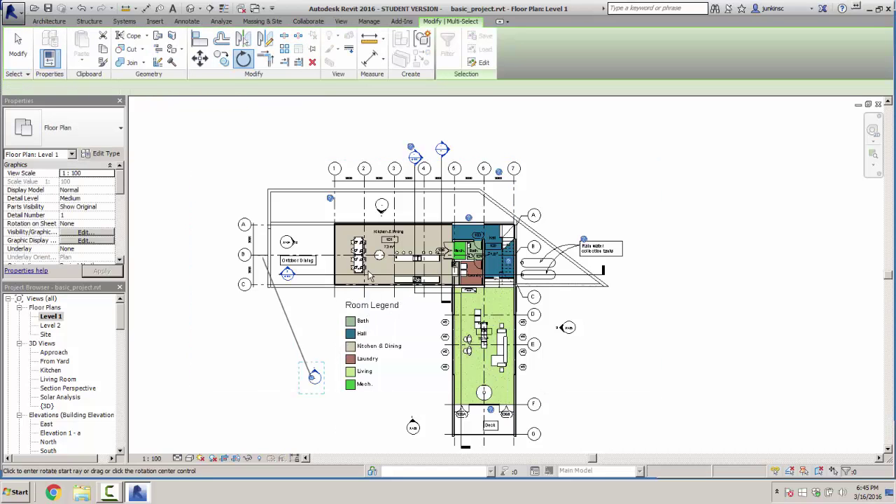
pyautogui.click(315, 286)
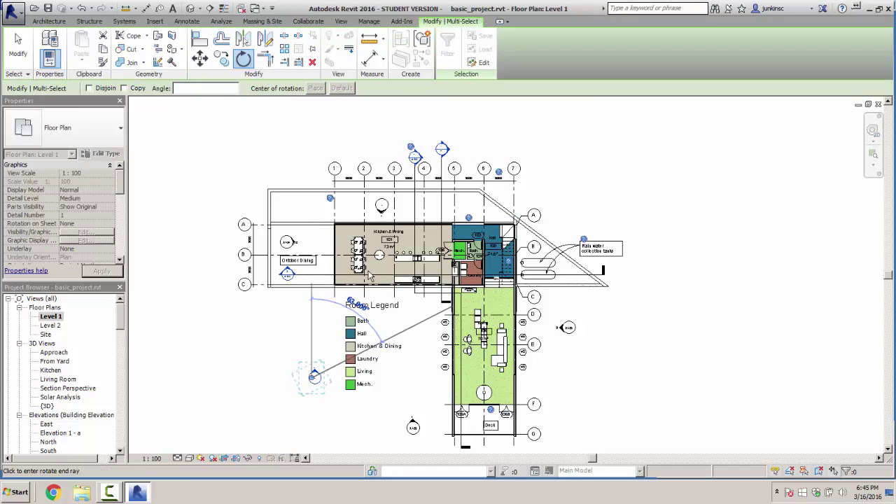
pyautogui.click(451, 311)
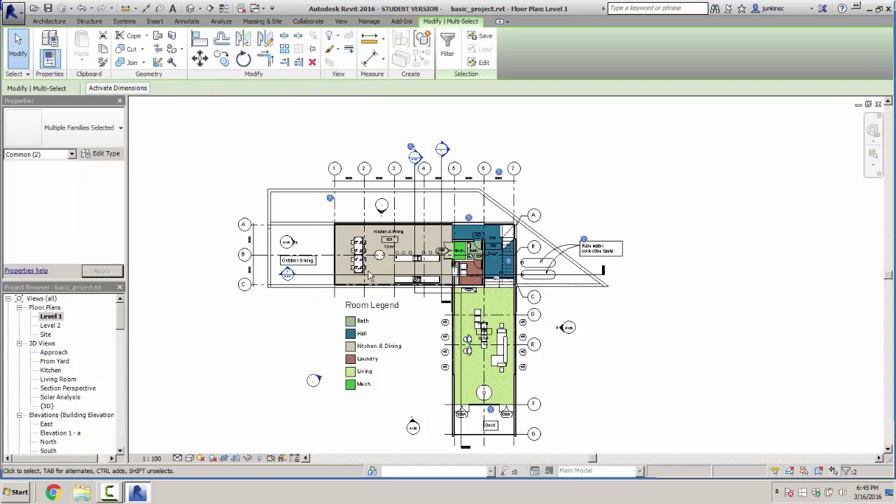
pyautogui.press('Escape')
# Open the rotated elevation's view and enlarge its crop region upward and to the left to include the whole roof and gable end
pyautogui.doubleClick(370, 277)
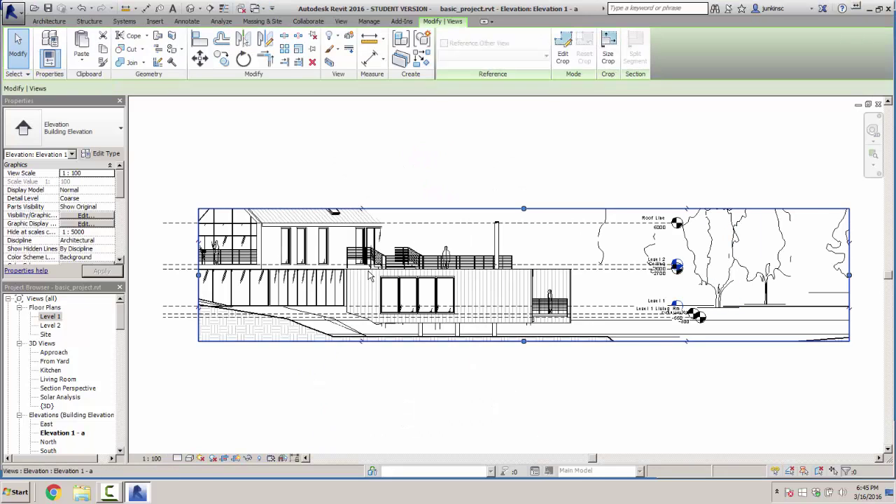
pyautogui.moveTo(524, 208); pyautogui.dragTo(524, 146)
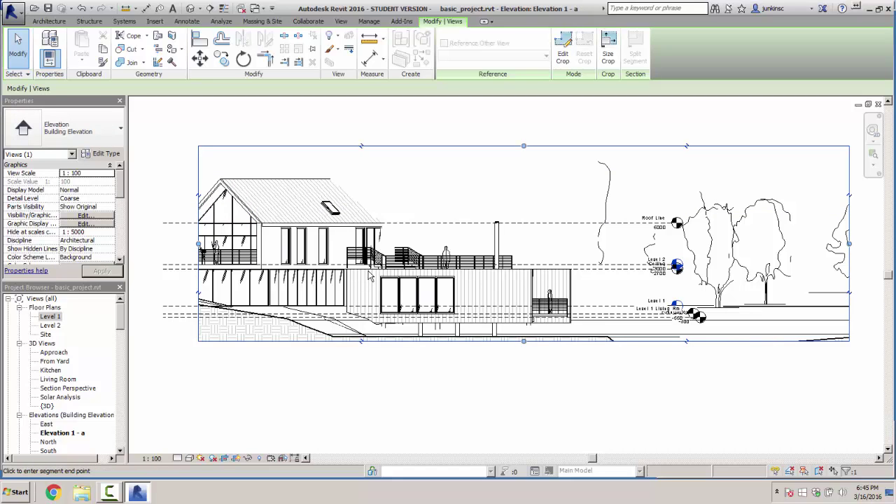
pyautogui.moveTo(198, 244); pyautogui.dragTo(149, 244)
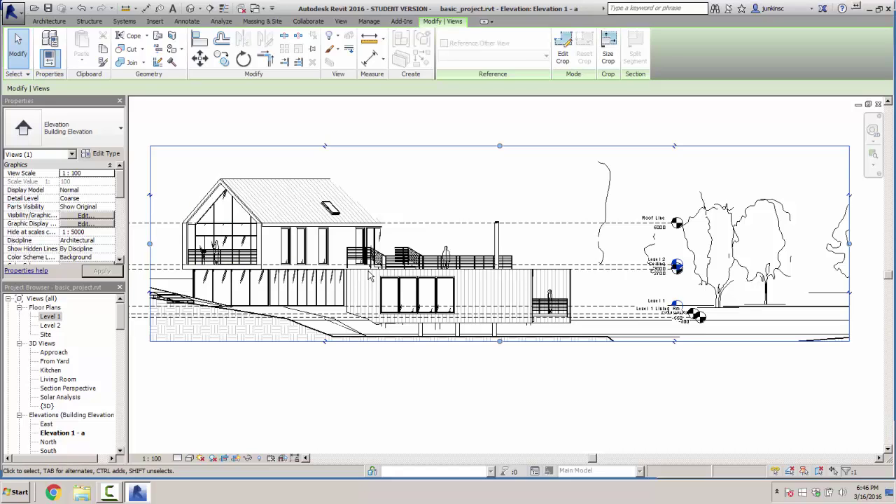
pyautogui.press('Escape')
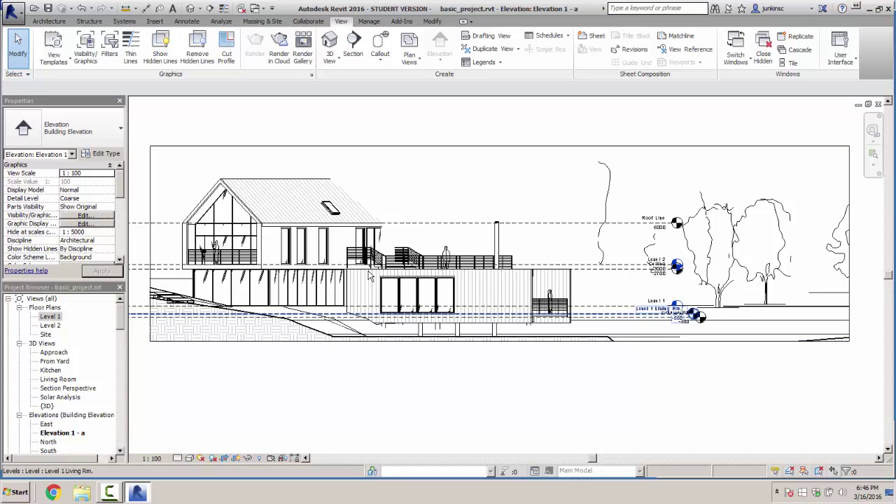
# Return to the Level 1 floor plan and delete the rotated elevation marker together with its view
pyautogui.doubleClick(50, 317)
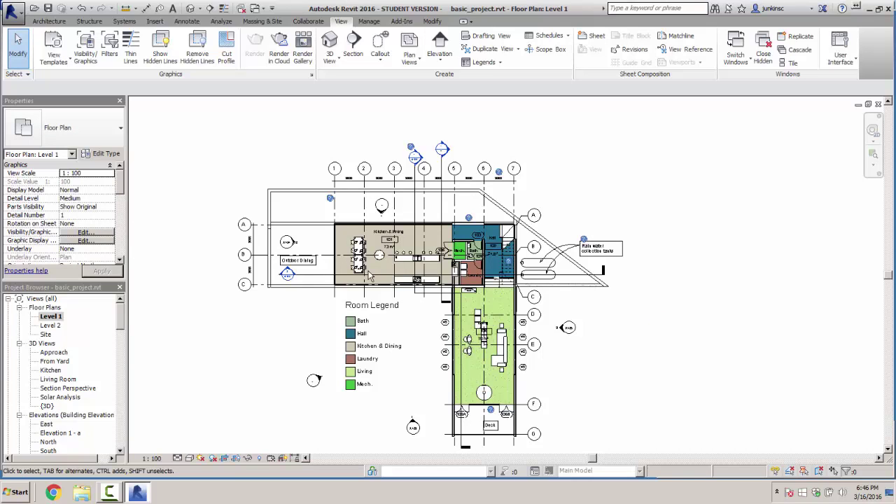
pyautogui.moveTo(280, 353); pyautogui.dragTo(336, 406)
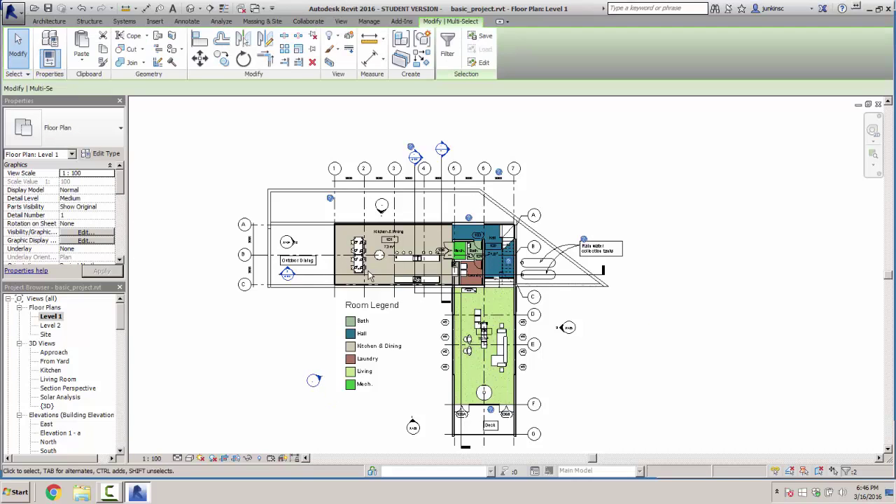
pyautogui.press('Delete')
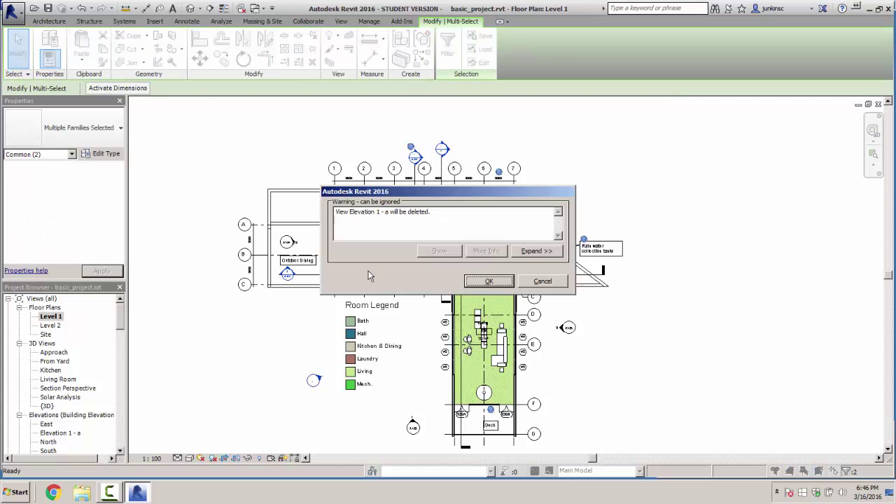
pyautogui.press('Return')
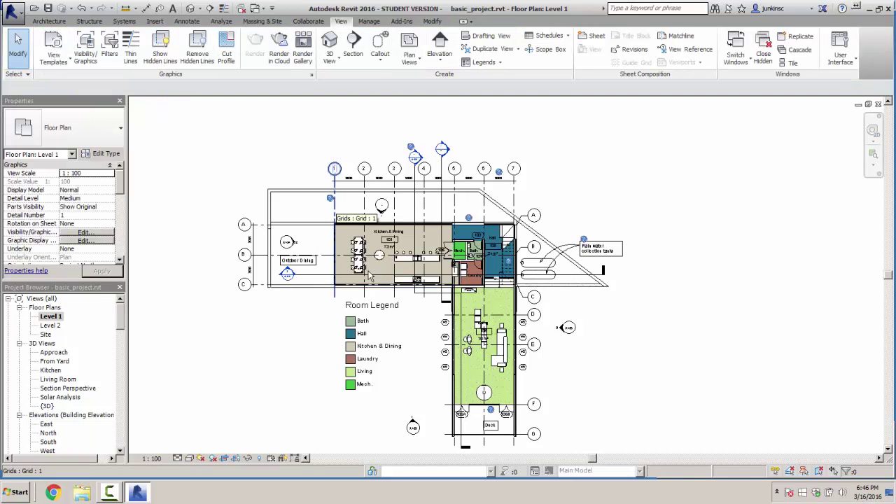
# Place a perspective camera southwest of the house on Level 1, aimed northeast across the building
pyautogui.click(330, 61)
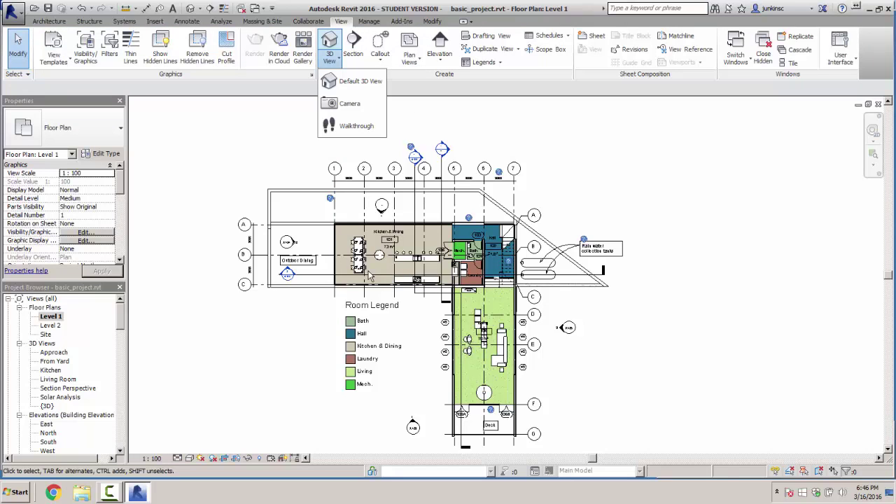
pyautogui.click(350, 103)
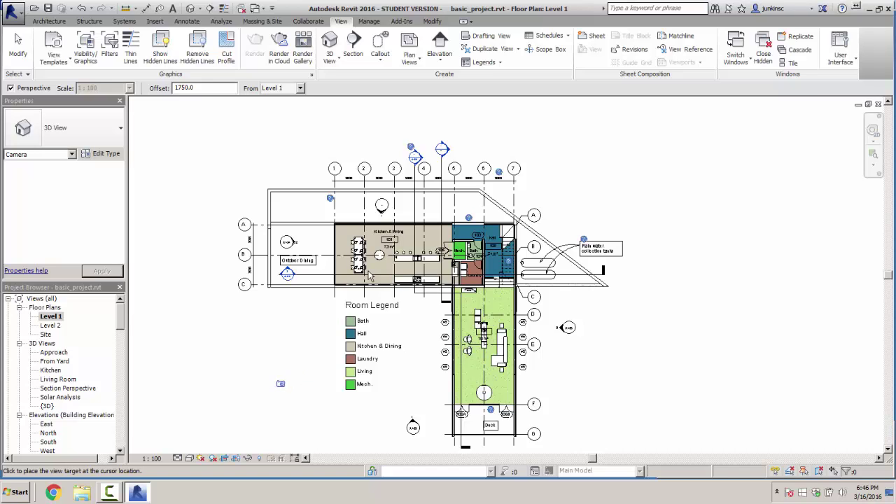
pyautogui.click(280, 384)
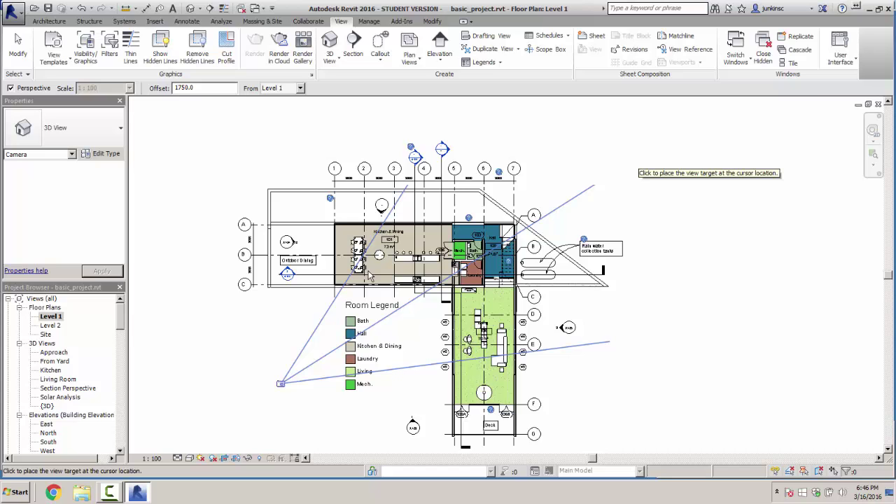
pyautogui.click(369, 276)
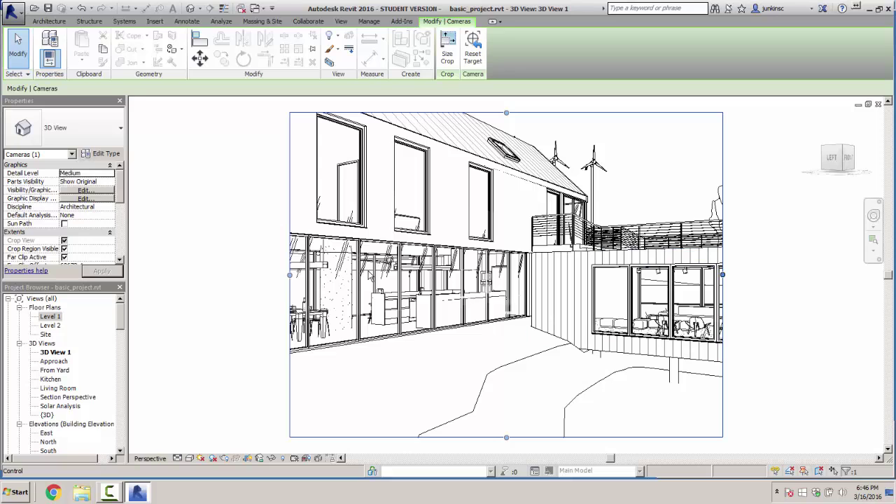
# Widen the camera view's crop region on both sides and set its visual style to Realistic
pyautogui.moveTo(722, 274); pyautogui.dragTo(869, 275)
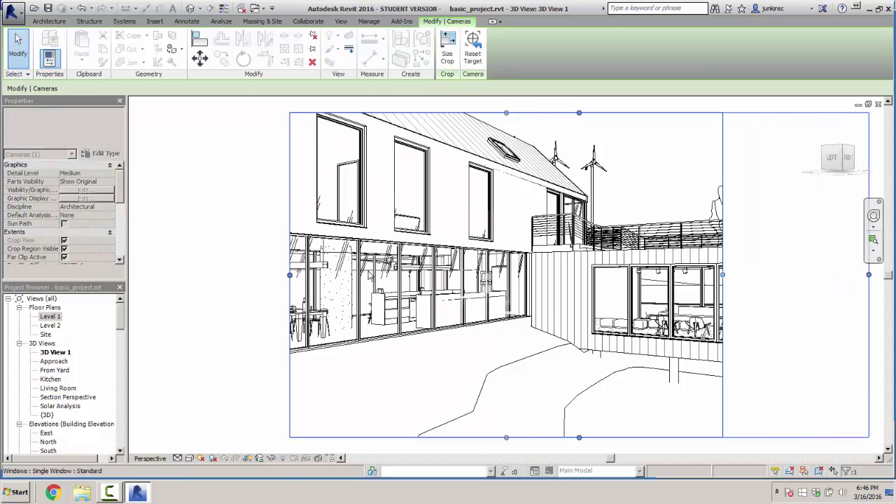
pyautogui.moveTo(289, 275); pyautogui.dragTo(138, 274)
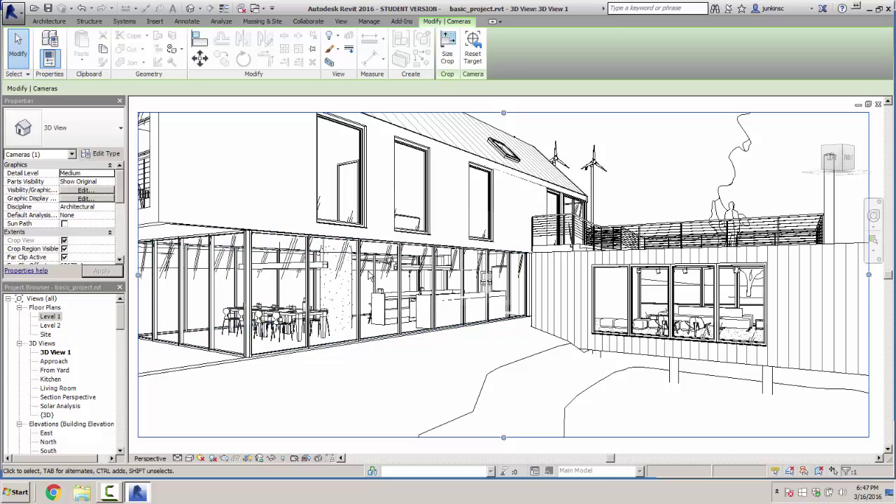
pyautogui.click(190, 458)
pyautogui.click(208, 436)
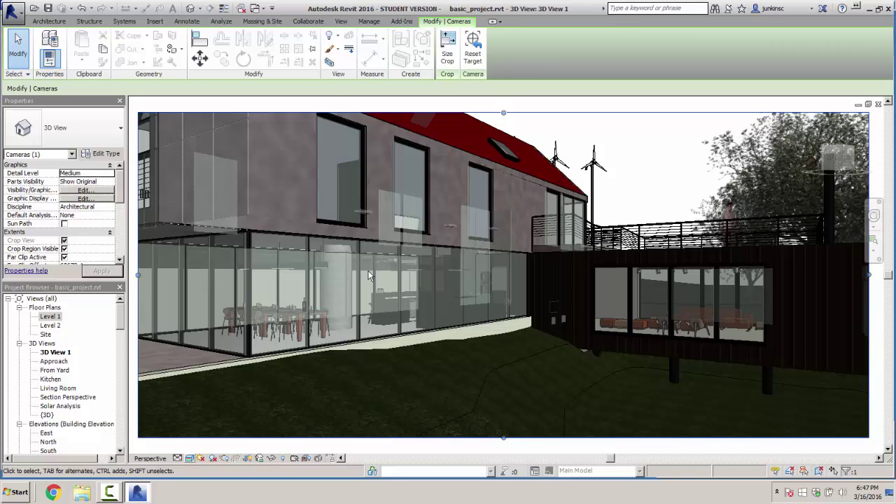
# Set the camera view's visual style to Consistent Colors
pyautogui.click(189, 458)
pyautogui.press('Up')
pyautogui.press('Up')
pyautogui.press('Up')
pyautogui.press('Up')
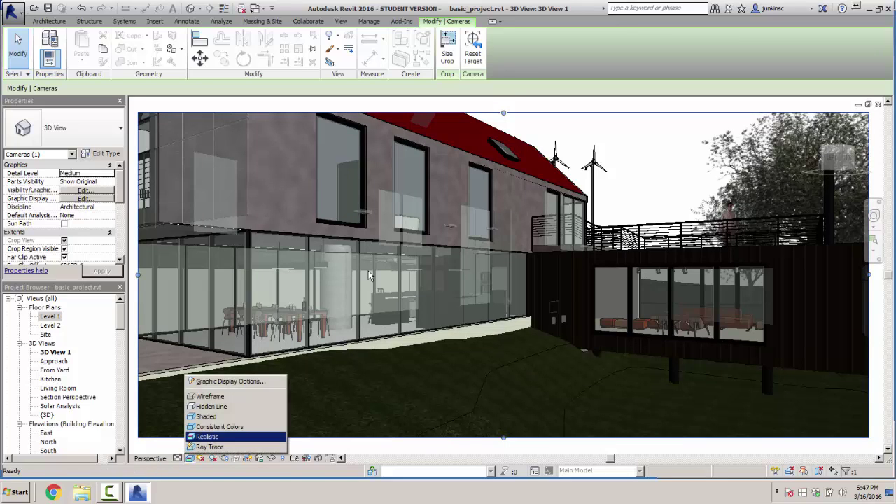
pyautogui.press('Return')
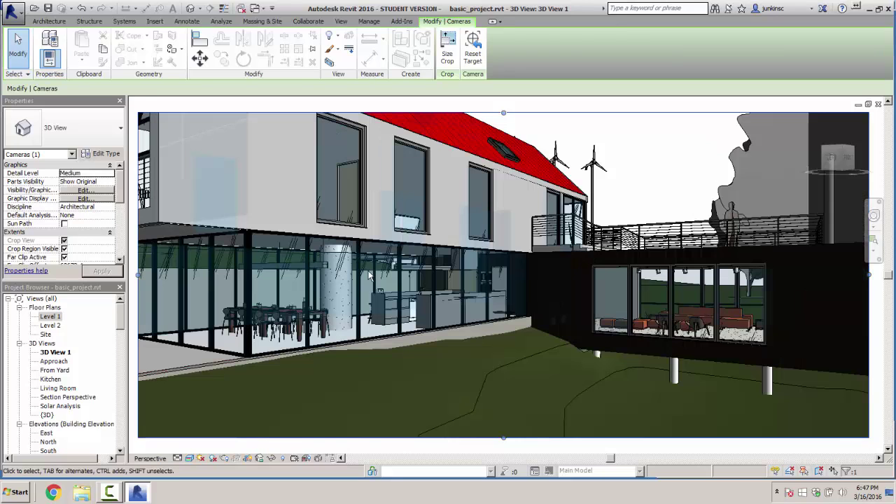
# Preview the camera view in the Wireframe visual style and switch it to Hidden Line
pyautogui.click(189, 458)
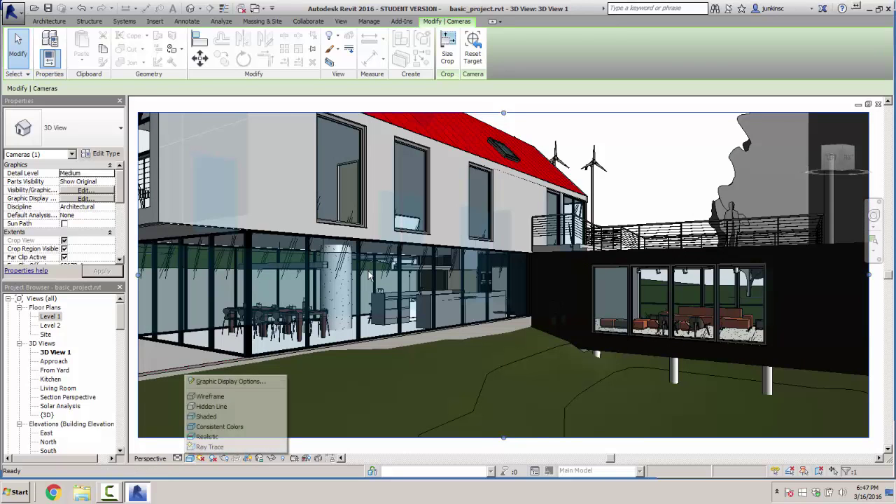
pyautogui.press('Down')
pyautogui.press('Return')
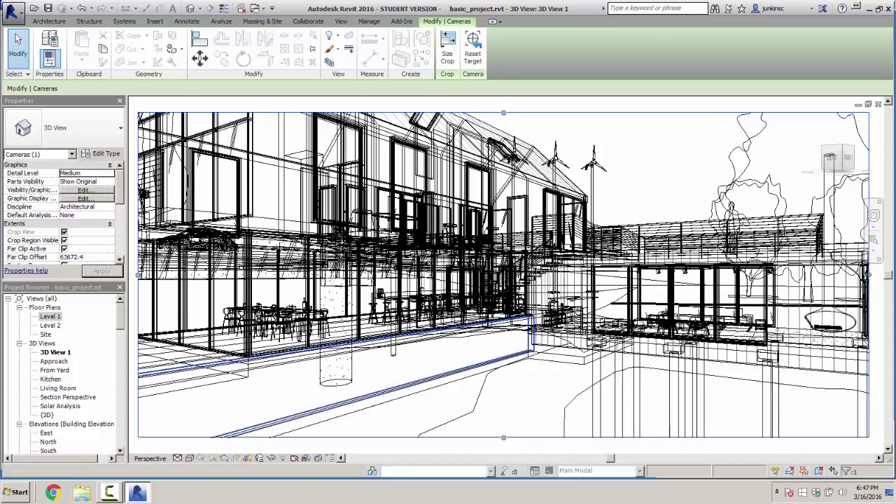
pyautogui.click(189, 458)
pyautogui.click(211, 407)
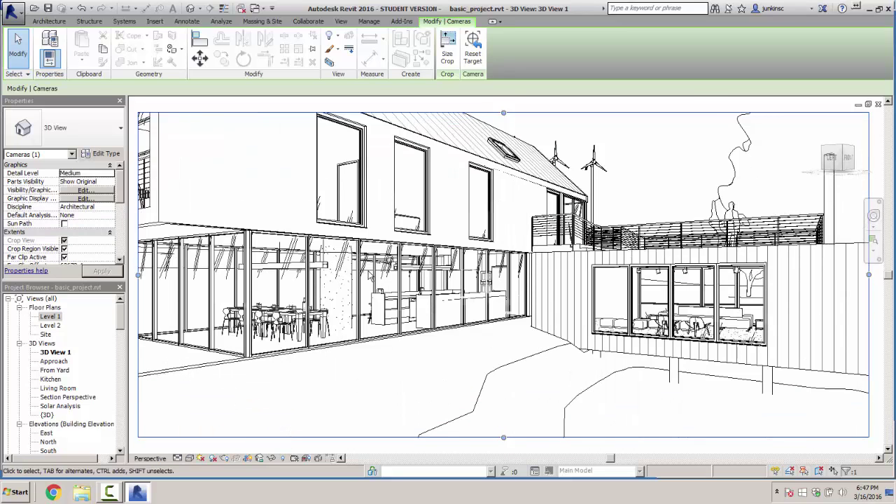
# Return the camera view's visual style to Realistic
pyautogui.click(189, 458)
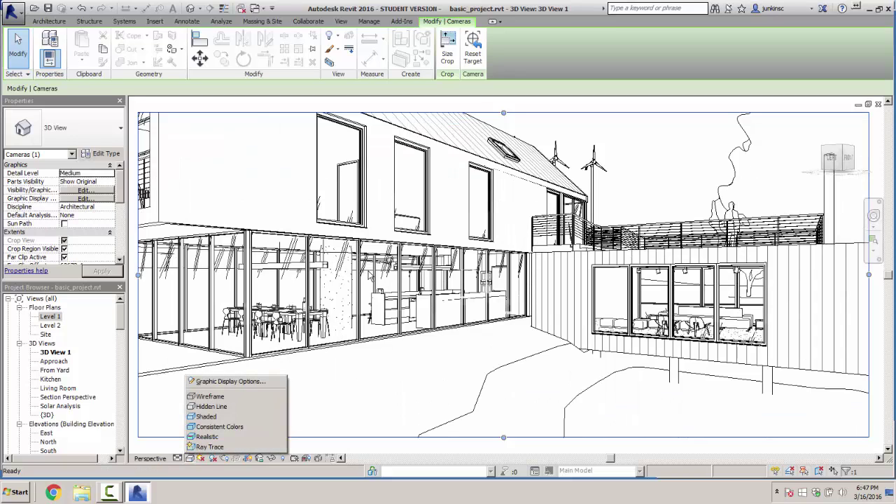
pyautogui.press('Up')
pyautogui.press('Up')
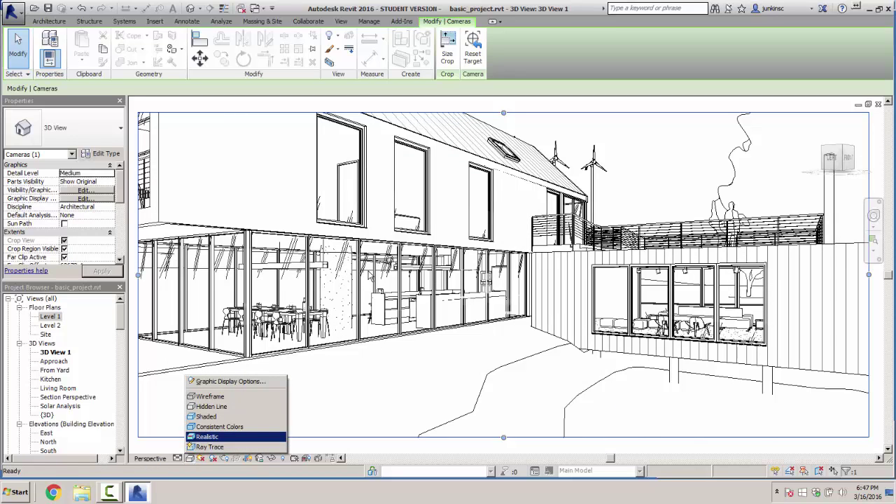
pyautogui.press('Return')
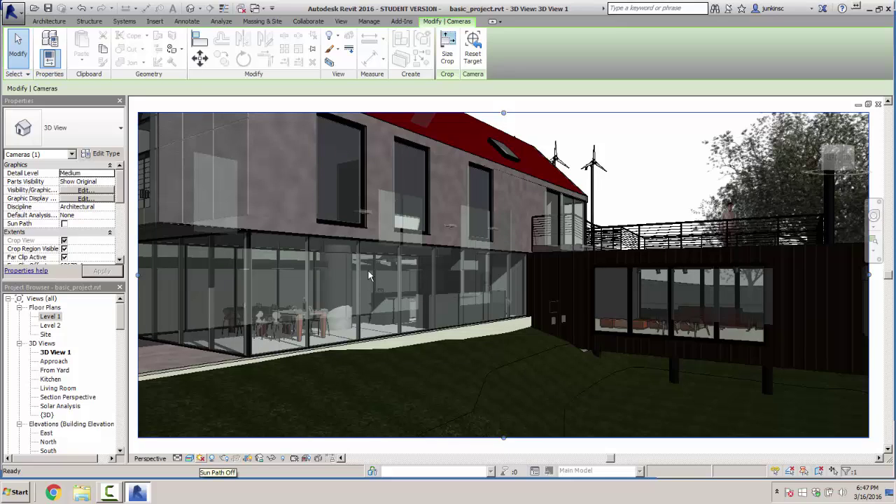
# Open the camera view's sun settings and set the solar study to Still
pyautogui.click(200, 458)
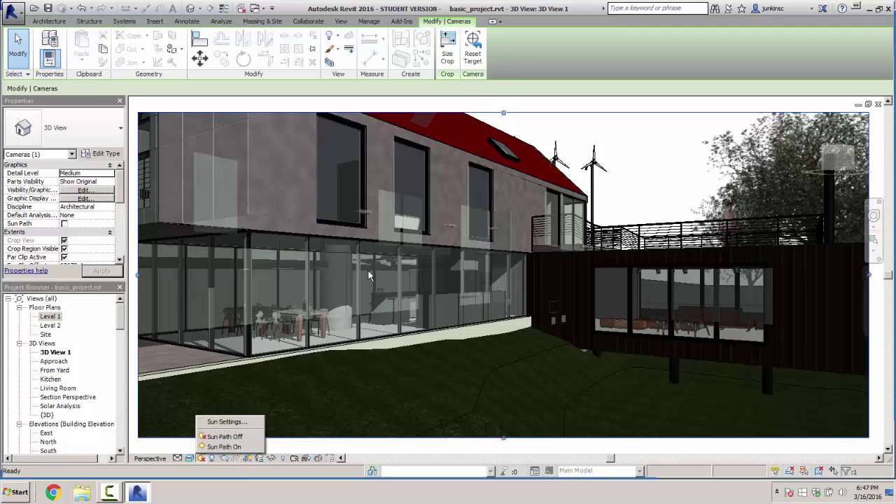
pyautogui.press('Down')
pyautogui.press('Return')
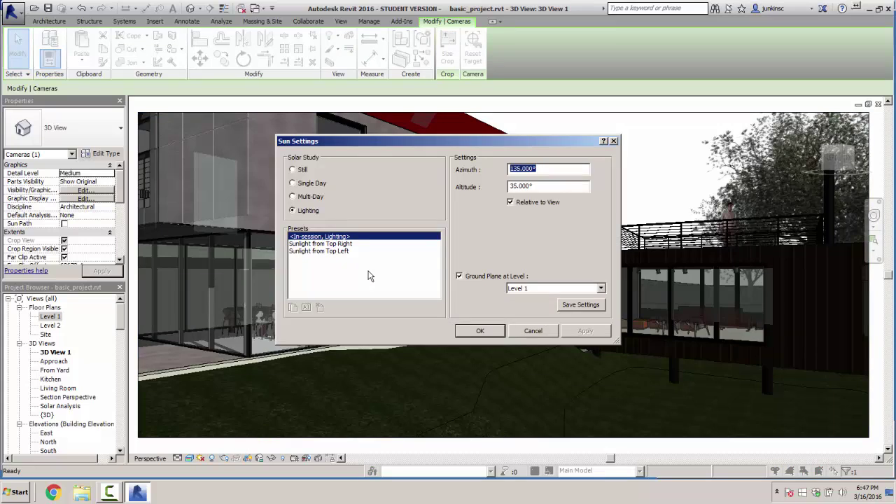
pyautogui.hotkey('alt', 's')
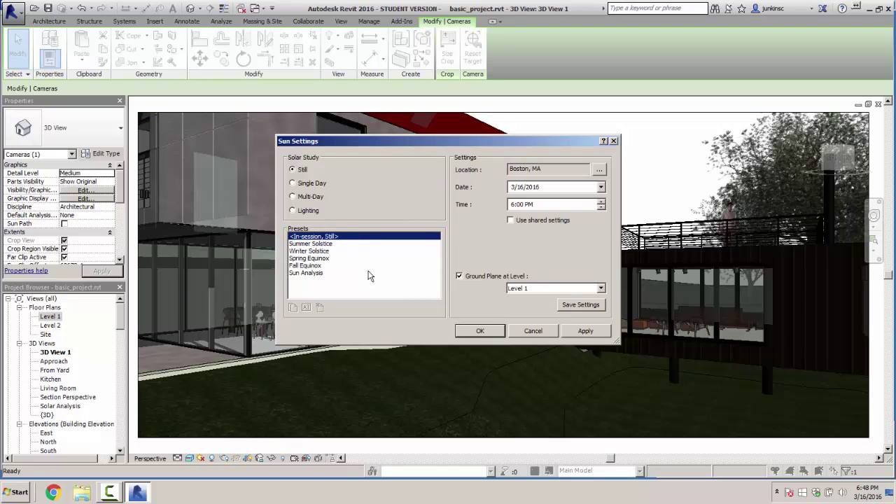
# Open the project's location settings and examine the internet-mapped weather stations, the HVAC design temperatures and the site orientation data
pyautogui.press('Tab')
pyautogui.press('Return')
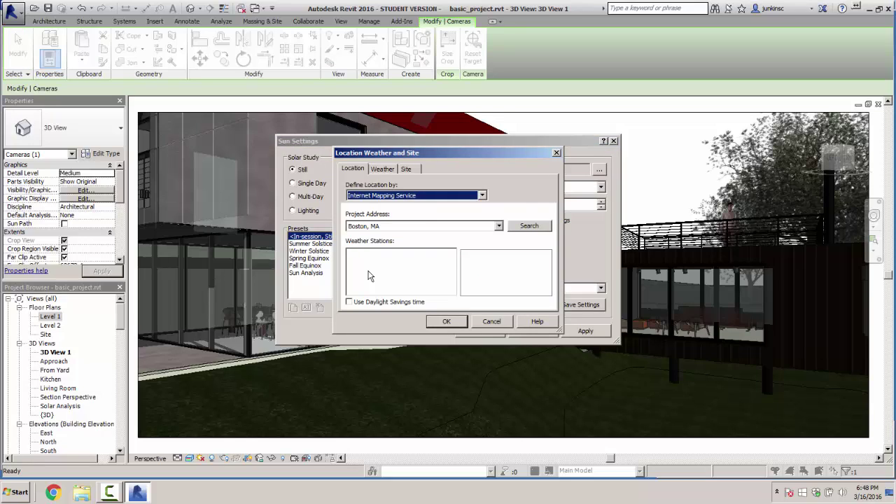
pyautogui.hotkey('alt', 'Down')
pyautogui.press('Return')
pyautogui.click(368, 272)
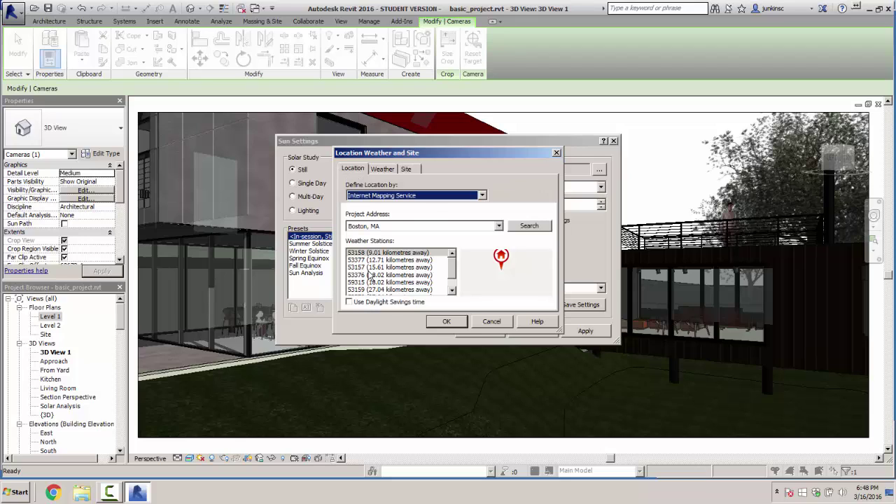
pyautogui.press('Tab')
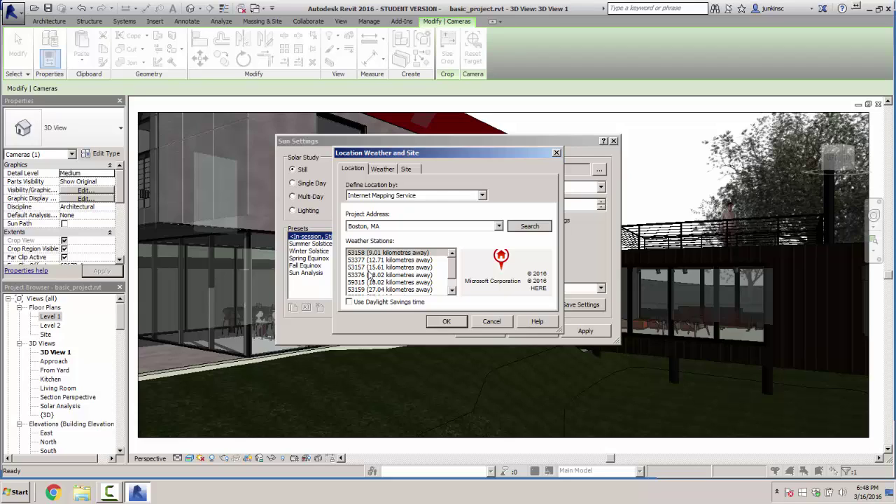
pyautogui.hotkey('shift', 'Tab')
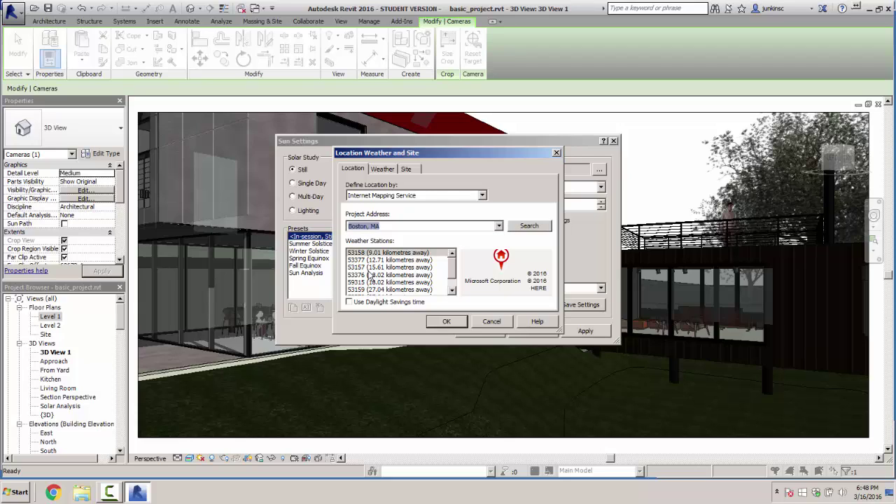
pyautogui.hotkey('ctrl', 'Tab')
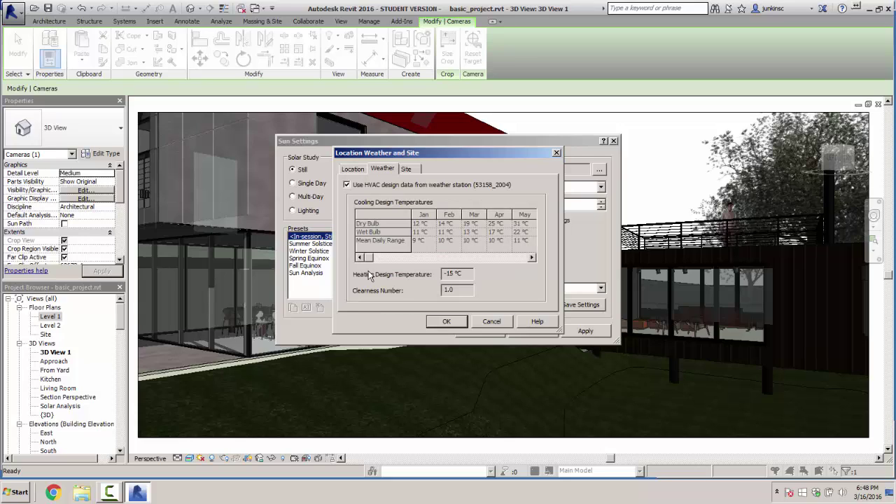
pyautogui.hotkey('ctrl', 'Tab')
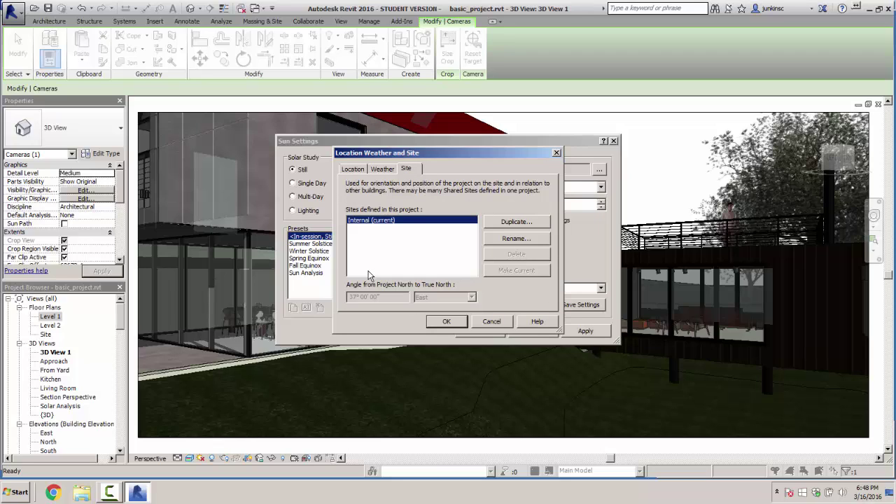
pyautogui.hotkey('ctrl', 'Tab')
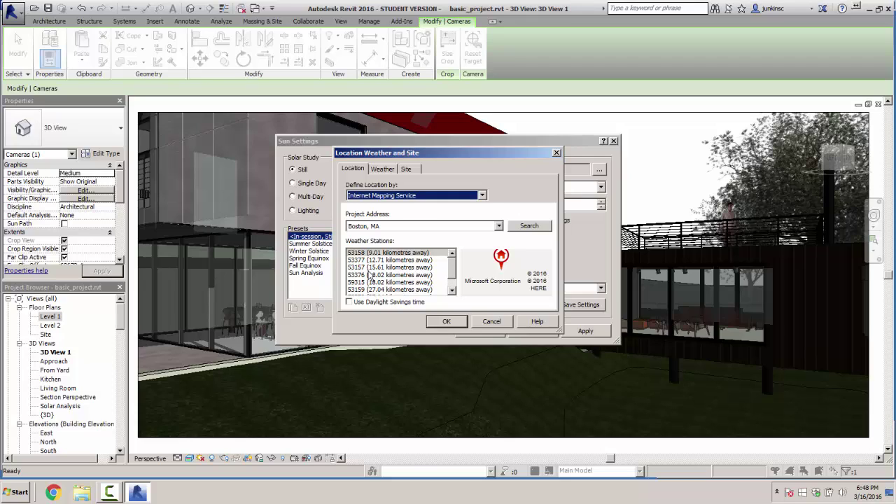
# Define the project location by the Default City List, dismiss the notice, and open the list of cities
pyautogui.hotkey('alt', 'Down')
pyautogui.press('Up')
pyautogui.press('Return')
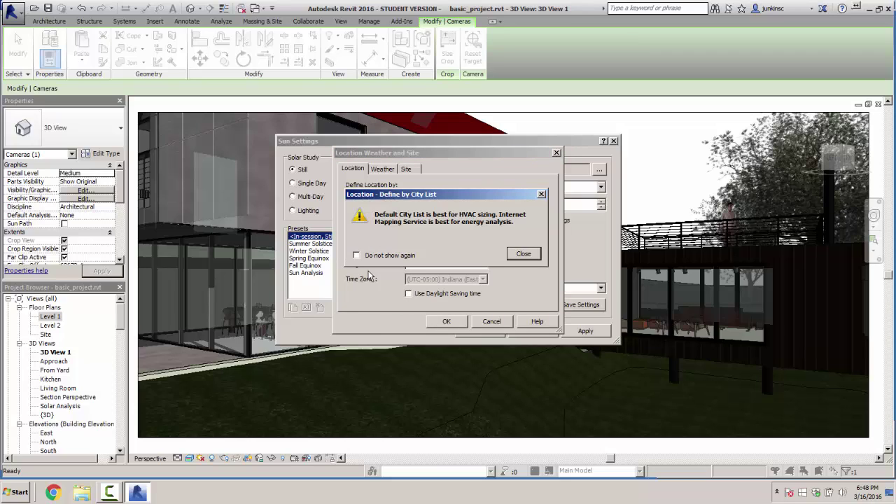
pyautogui.press('Return')
pyautogui.press('Tab')
pyautogui.hotkey('alt', 'Down')
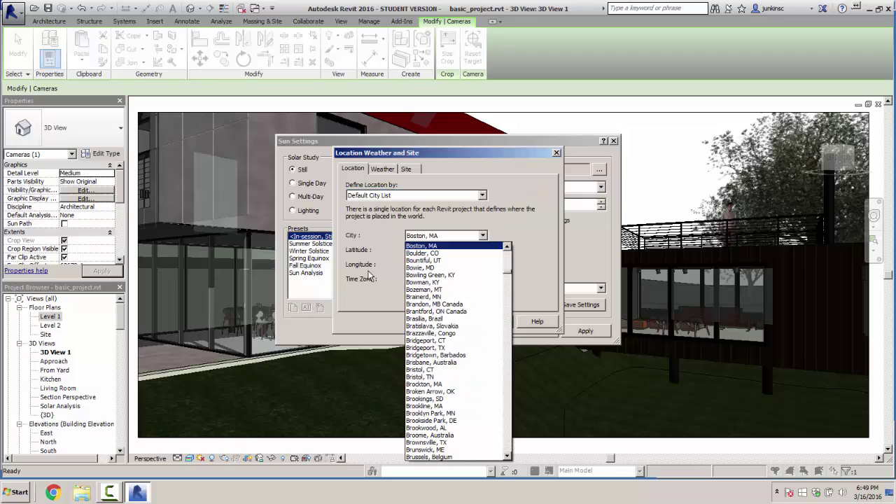
# Set the project location's city to Carson, CA and accept the location settings
pyautogui.press('Down')
pyautogui.press('Down')
pyautogui.press('Down')
pyautogui.press('Down')
pyautogui.press('Down')
pyautogui.press('Down')
pyautogui.press('Down')
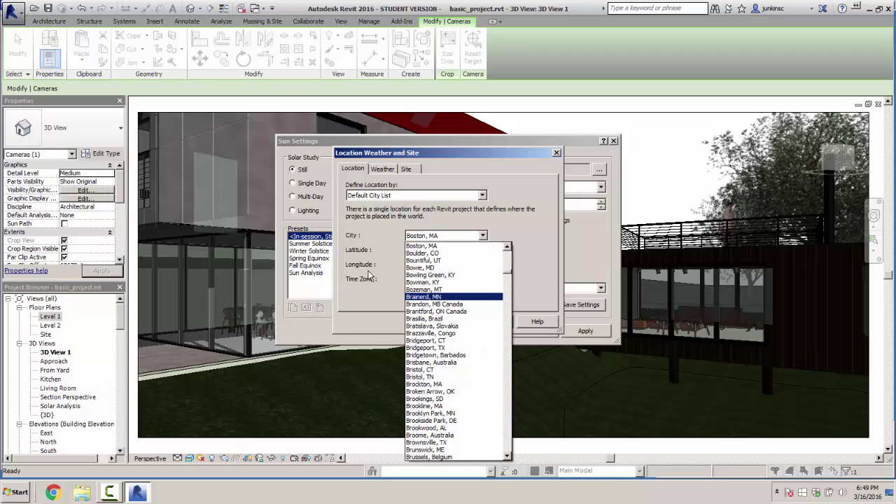
pyautogui.press('Down')
pyautogui.press('Down')
pyautogui.press('Down')
pyautogui.press('Down')
pyautogui.press('Down')
pyautogui.press('Down')
pyautogui.press('Up')
pyautogui.press('Up')
pyautogui.press('Up')
pyautogui.press('Up')
pyautogui.press('Up')
pyautogui.press('Up')
pyautogui.press('Up')
pyautogui.press('Up')
pyautogui.press('Up')
pyautogui.press('Up')
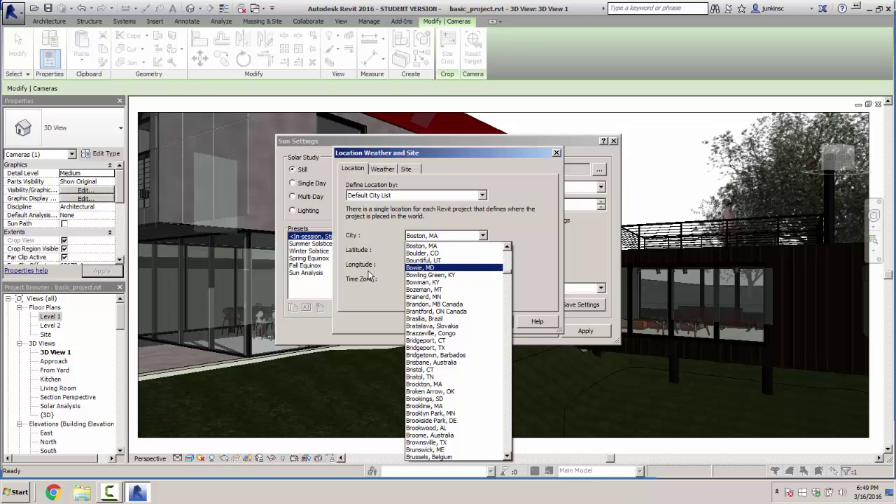
pyautogui.scroll(-15, 369, 274)
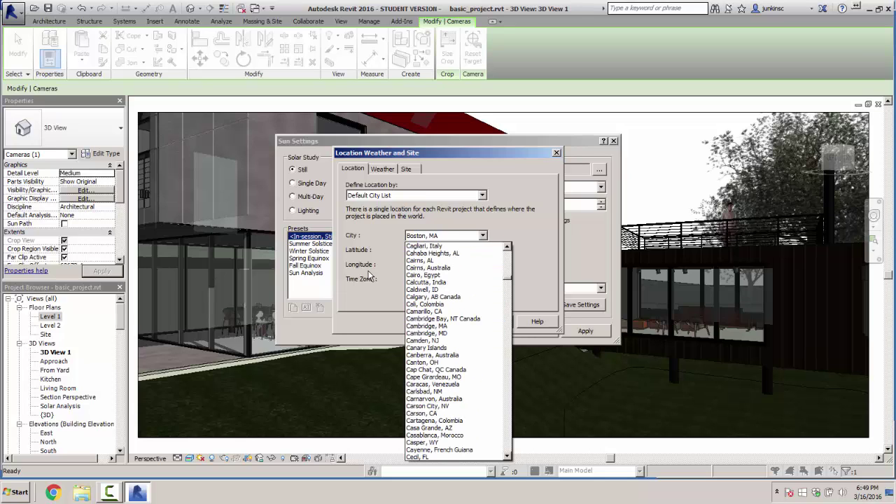
pyautogui.write('carson, ca')
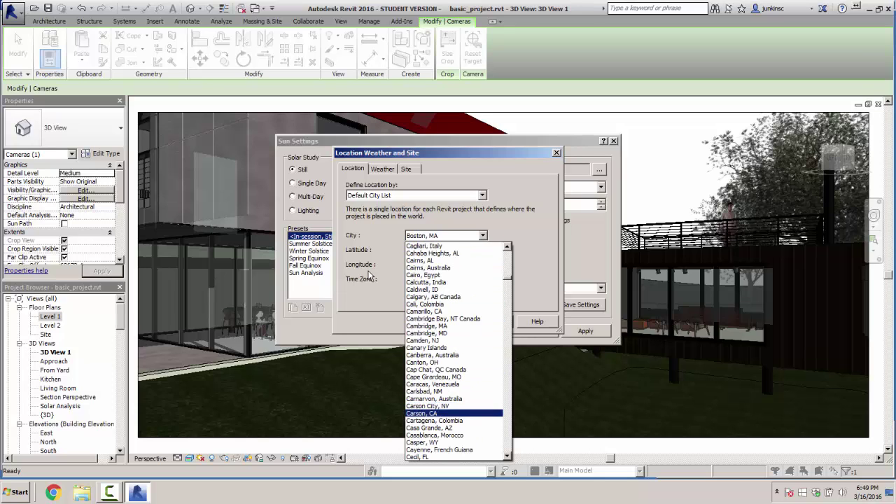
pyautogui.press('Return')
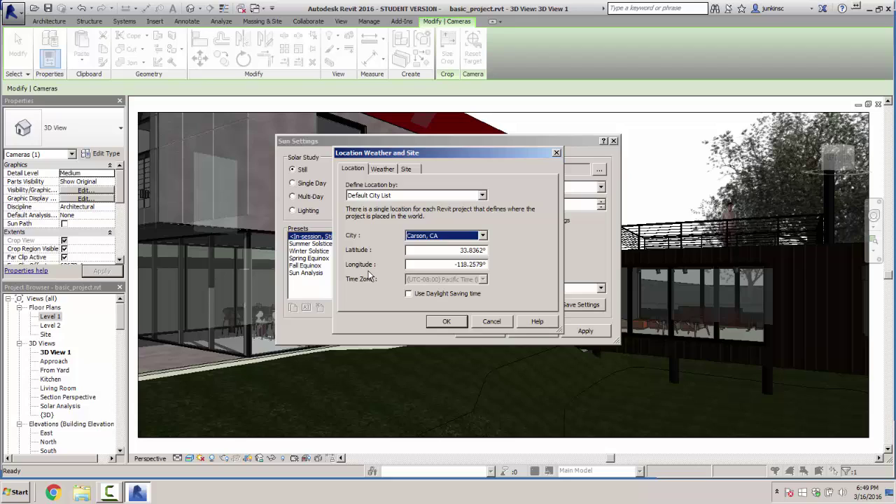
pyautogui.press('Return')
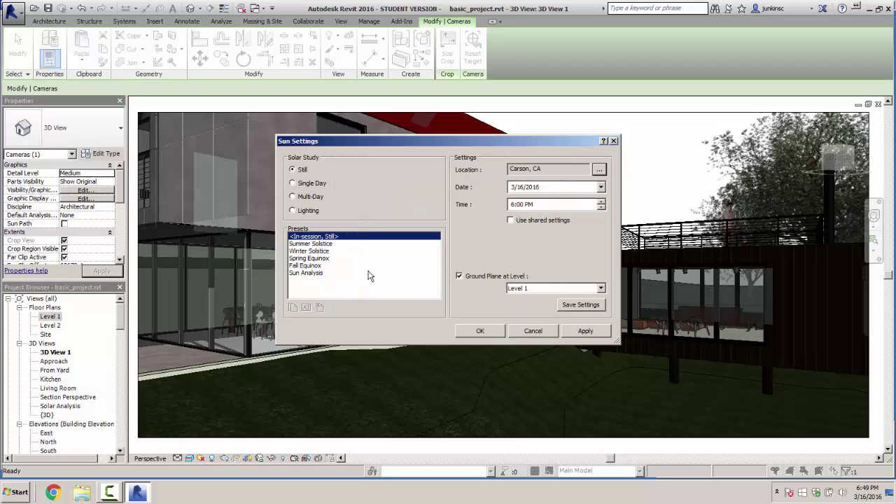
# Set the still study's time to 3:00 PM, then apply and close the sun settings
pyautogui.press('Tab')
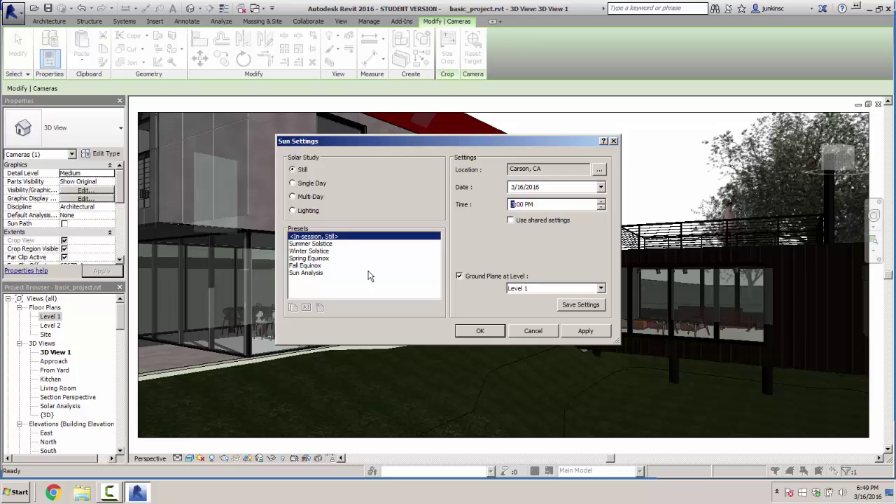
pyautogui.hotkey('shift', 'Tab')
pyautogui.hotkey('shift', 'Tab')
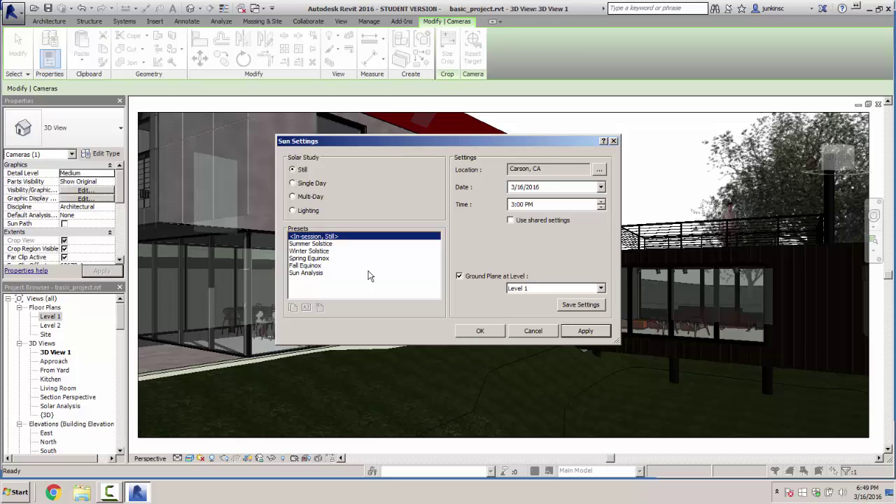
pyautogui.press('Return')
pyautogui.press('Return')
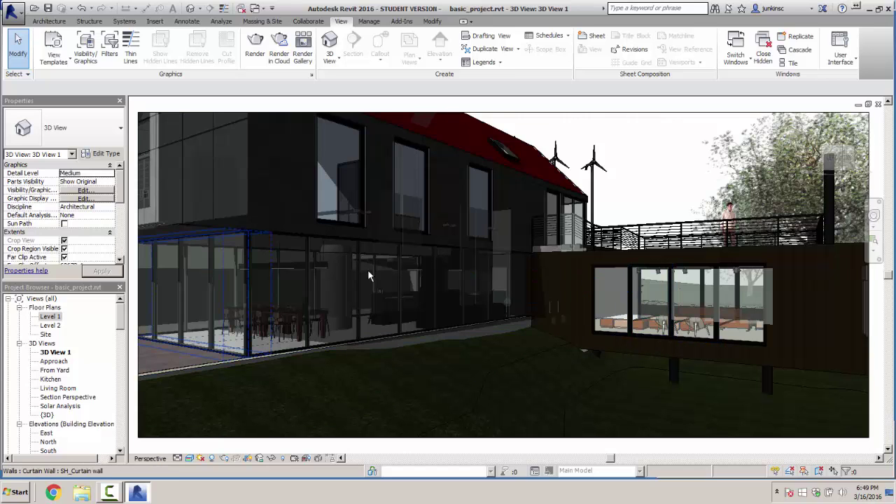
# On the Level 1 plan, place a perspective camera northeast of the house, aimed southwest across the building
pyautogui.hotkey('ctrl', 'Tab')
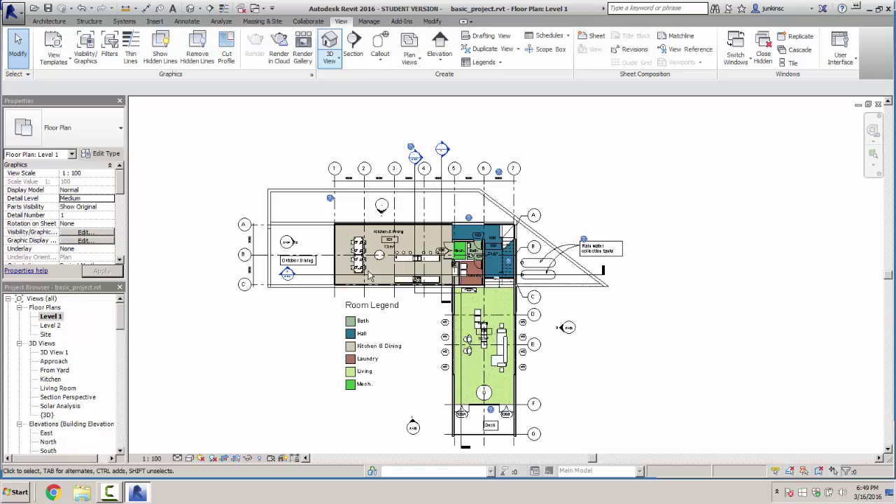
pyautogui.click(329, 58)
pyautogui.click(351, 102)
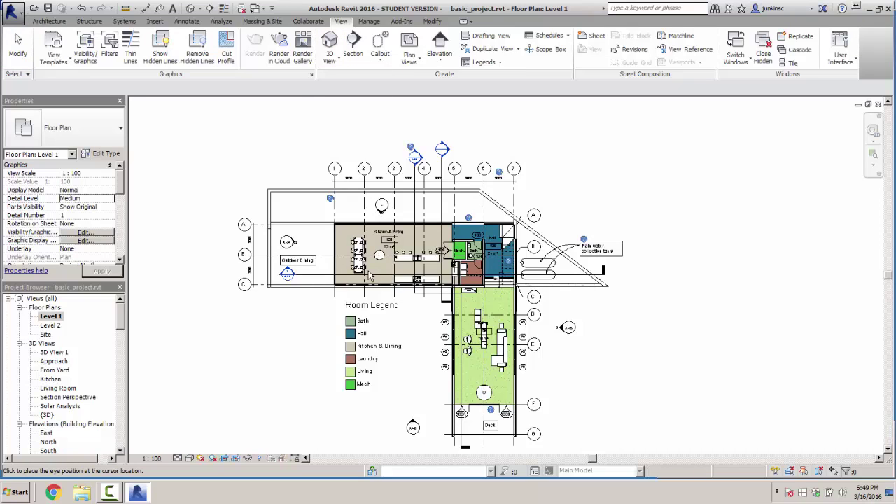
pyautogui.click(370, 277)
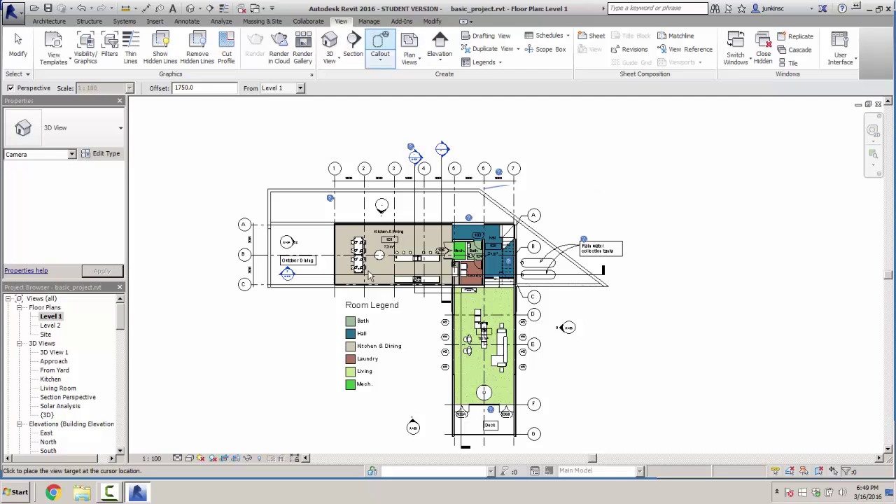
pyautogui.click(329, 58)
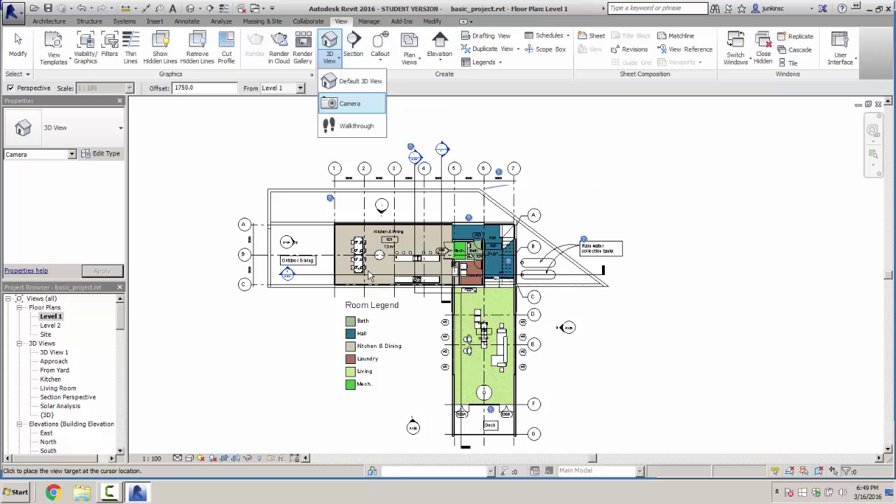
pyautogui.click(350, 103)
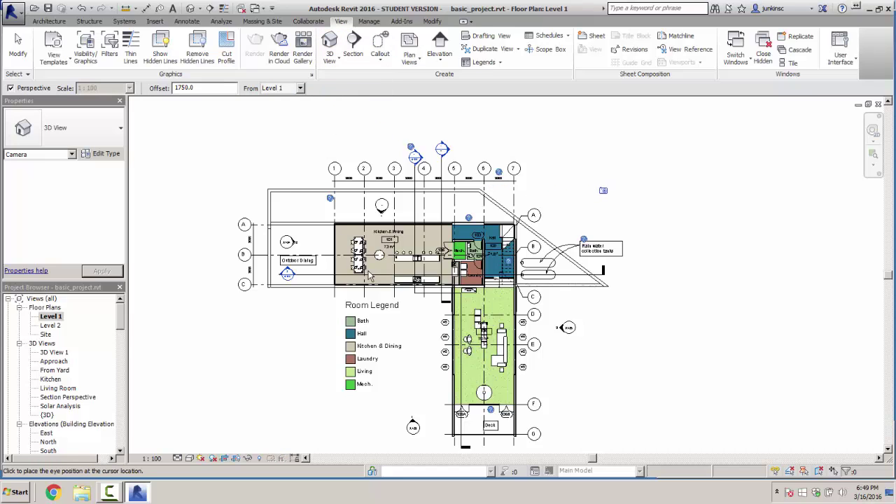
pyautogui.click(644, 201)
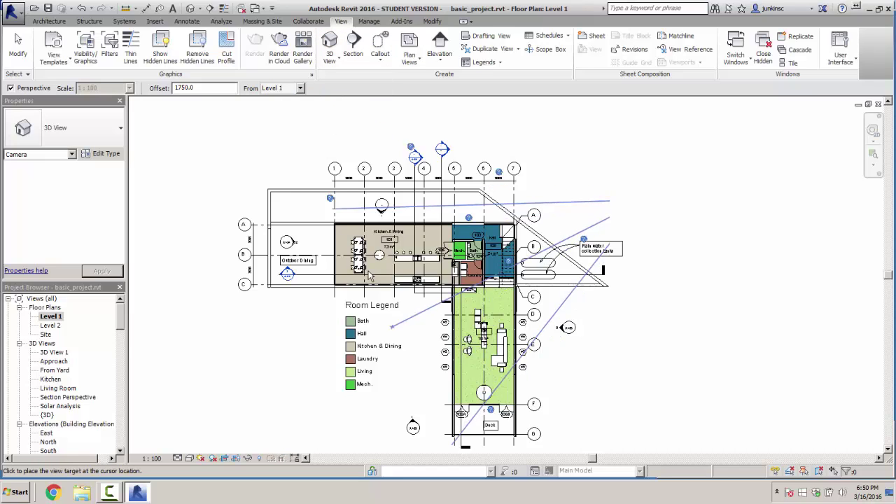
pyautogui.click(369, 276)
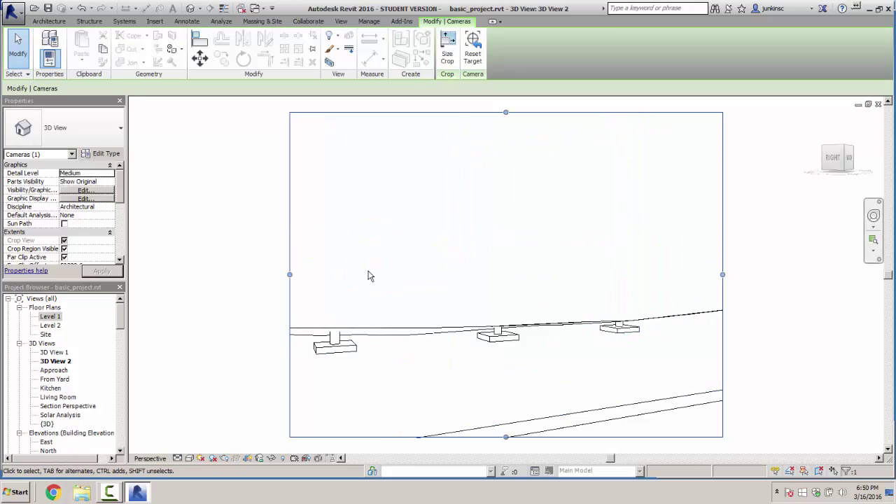
# Widen the new camera view by extending the right edge of its crop region outward, and deselect the camera
pyautogui.scroll(-1, 371, 276)
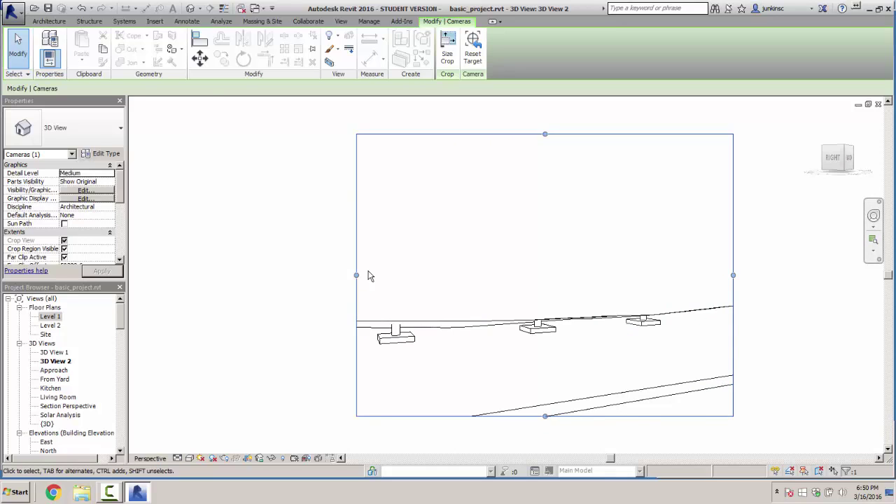
pyautogui.scroll(2, 371, 276)
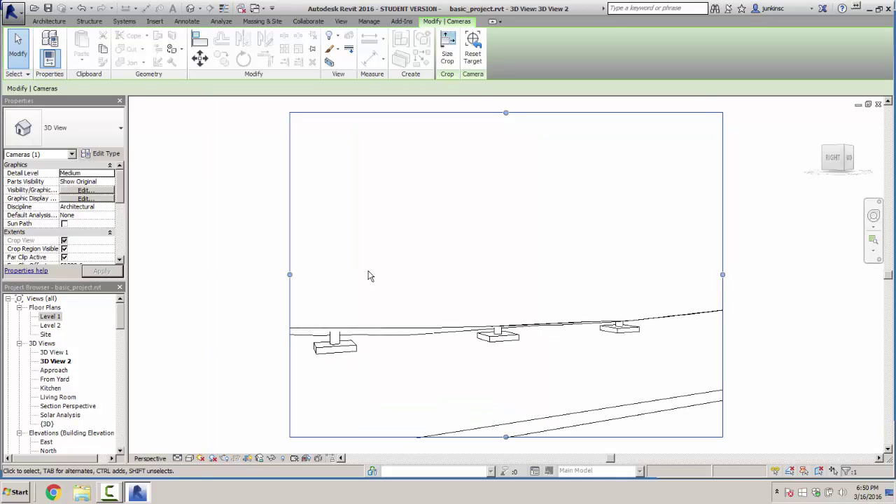
pyautogui.press('ctrl')
pyautogui.moveTo(722, 274); pyautogui.dragTo(771, 274)
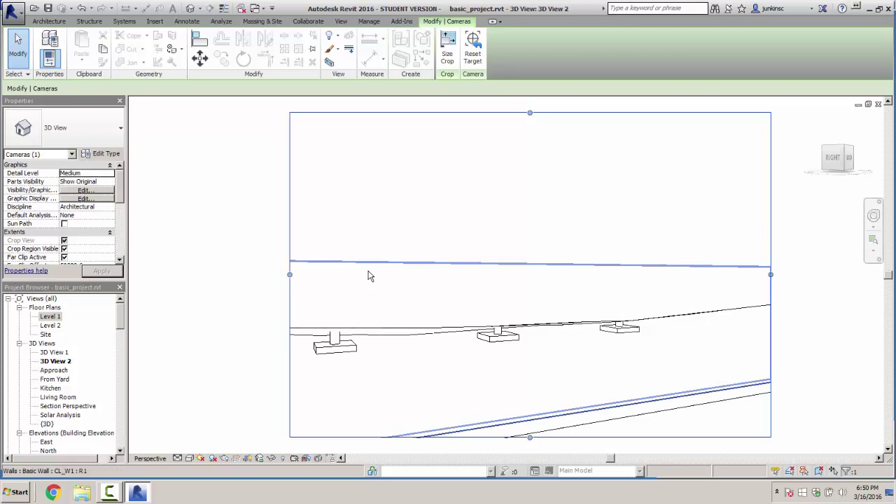
pyautogui.press('Escape')
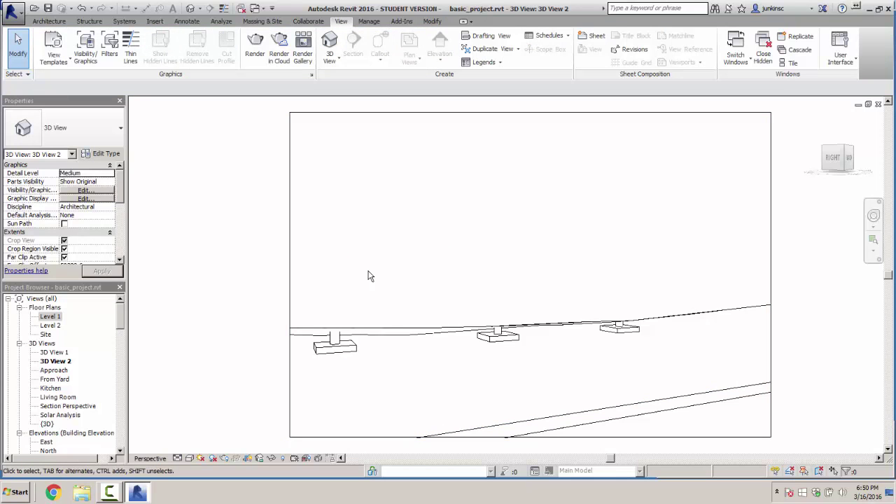
# On the Site plan, place a perspective camera beyond the trees northeast of the house, aimed southwest at the building
pyautogui.doubleClick(50, 316)
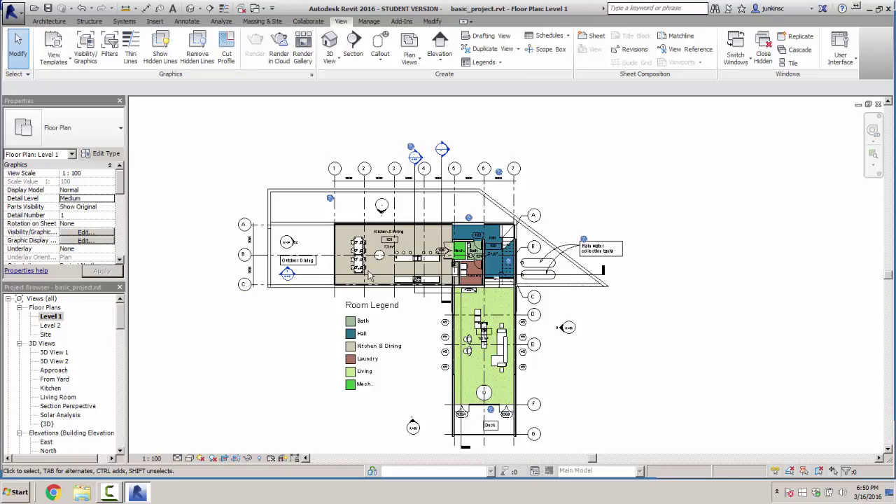
pyautogui.hotkey('ctrl', 'Tab')
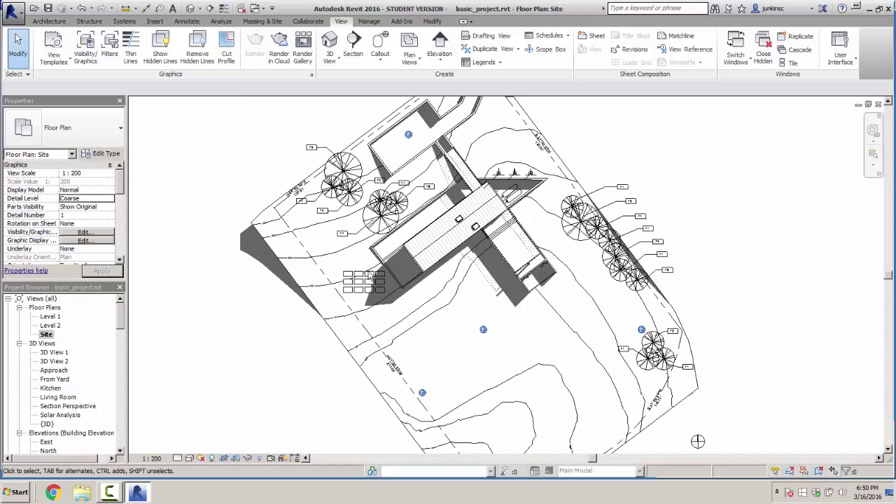
pyautogui.moveTo(369, 273); pyautogui.dragTo(276, 311, button='middle')
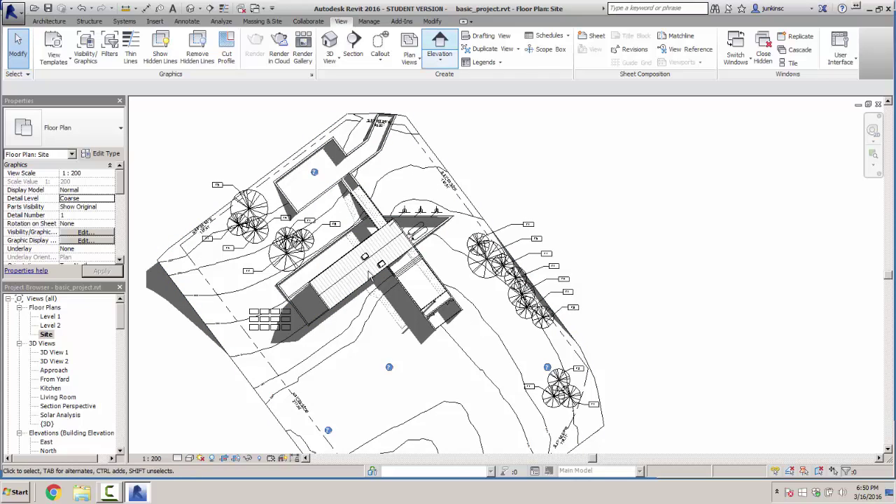
pyautogui.click(329, 57)
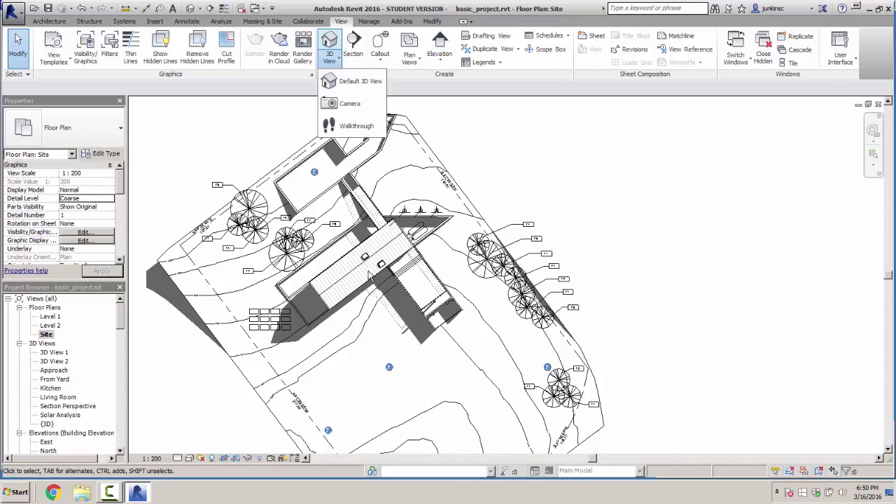
pyautogui.click(350, 103)
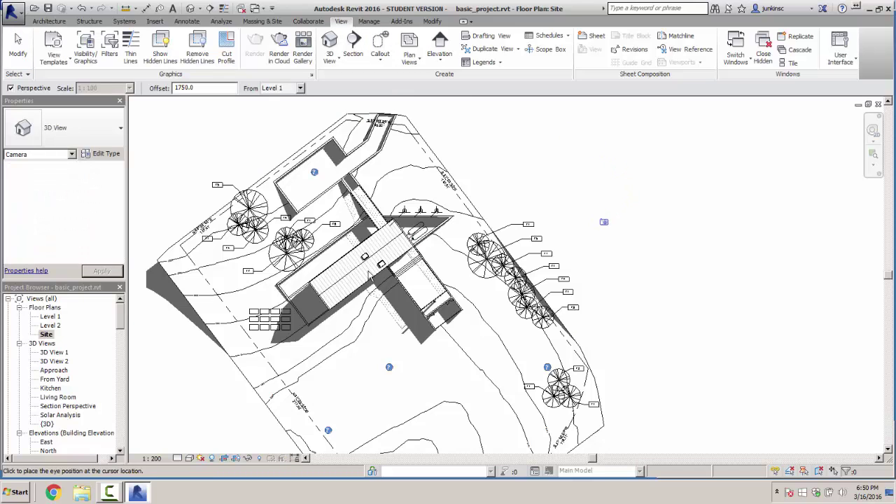
pyautogui.click(595, 191)
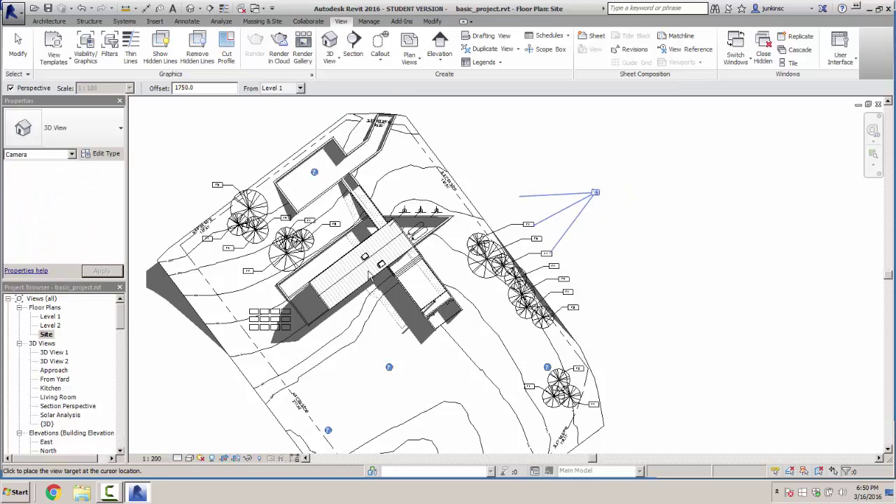
pyautogui.click(371, 275)
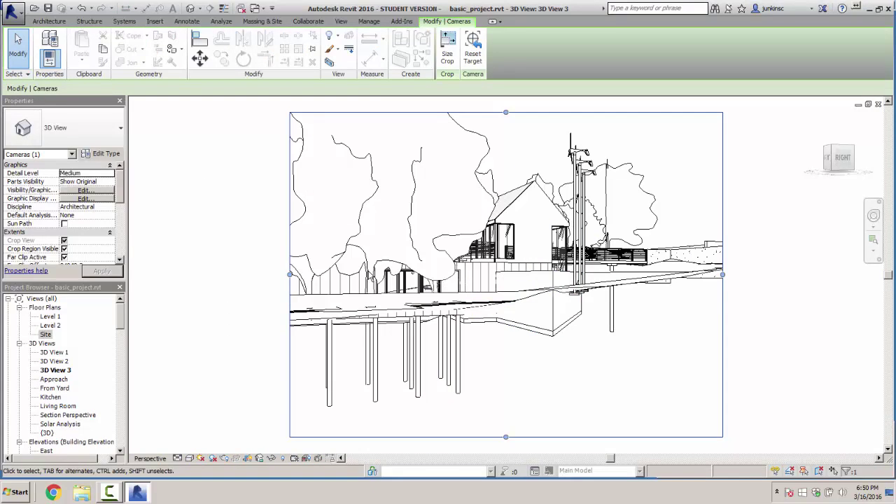
# Orbit the camera view to face the gable end and wind turbines from slightly above, and display it in the Realistic style
pyautogui.keyDown('shift'); pyautogui.moveTo(427, 286); pyautogui.dragTo(283, 280, button='middle'); pyautogui.keyUp('shift')
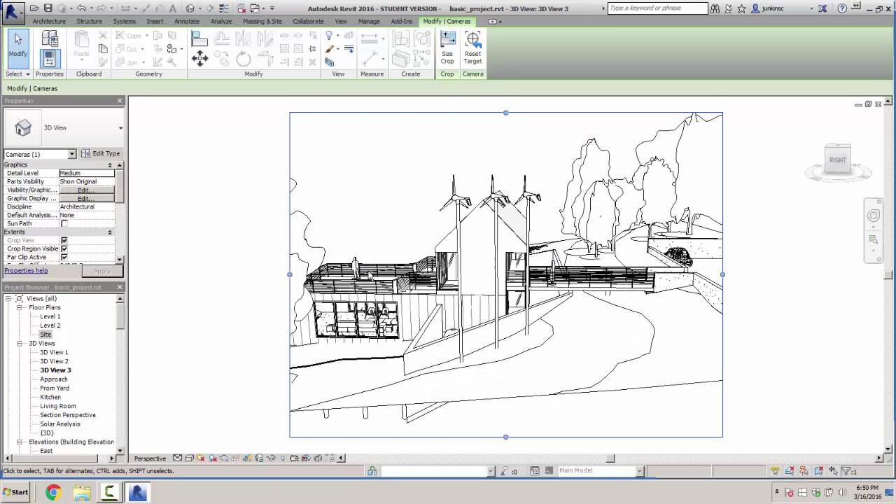
pyautogui.click(189, 458)
pyautogui.click(207, 436)
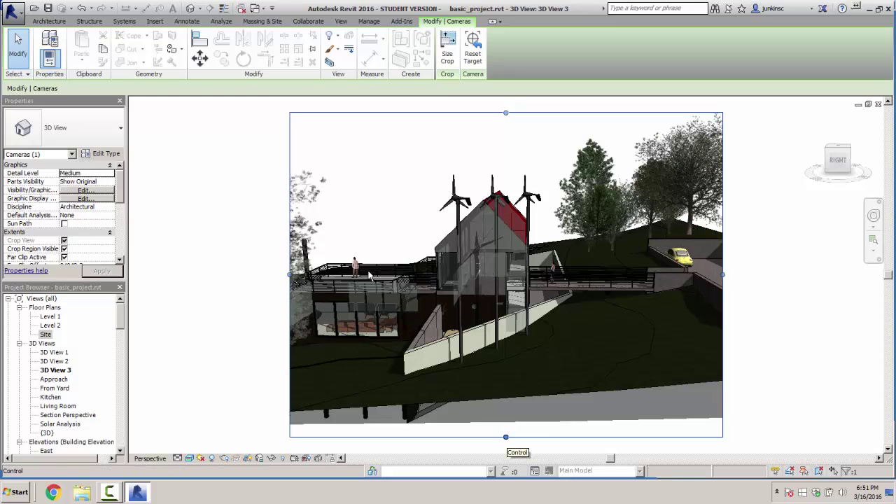
# Raise the crop region's lower edge to just below the retaining wall, and open the rendering settings with the NVIDIA mental ray engine
pyautogui.moveTo(505, 437); pyautogui.dragTo(506, 378)
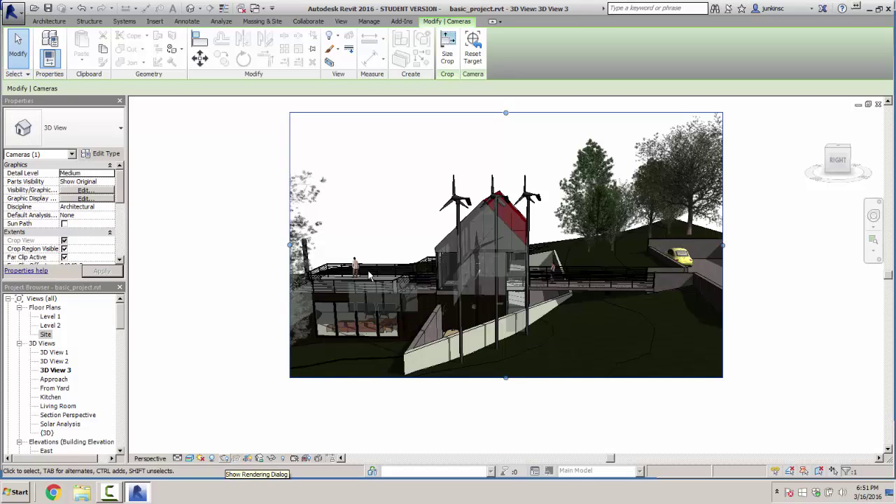
pyautogui.click(224, 458)
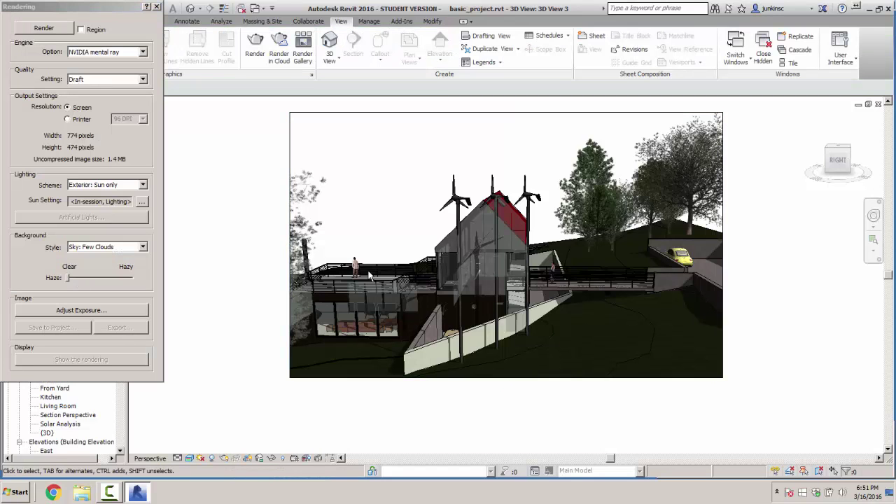
pyautogui.hotkey('alt', 'Down')
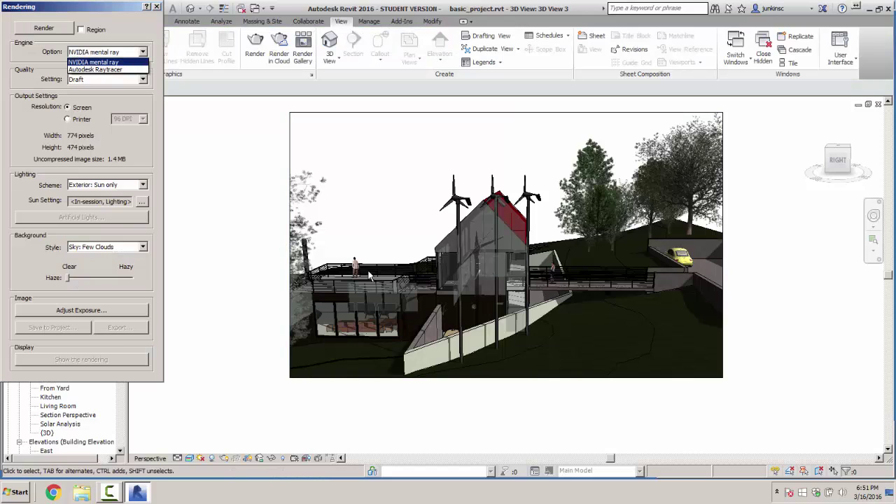
pyautogui.press('Return')
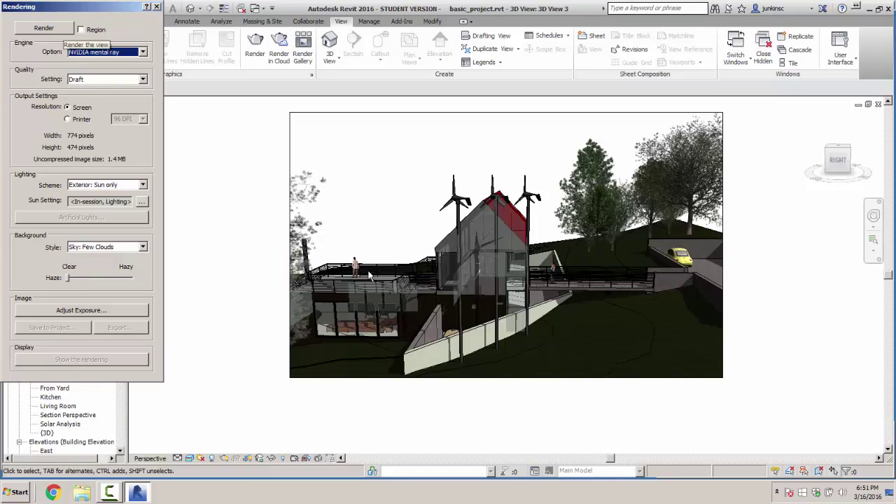
# Set the rendering quality to Medium
pyautogui.press('Tab')
pyautogui.hotkey('alt', 'Down')
pyautogui.press('Down')
pyautogui.press('Down')
pyautogui.press('Return')
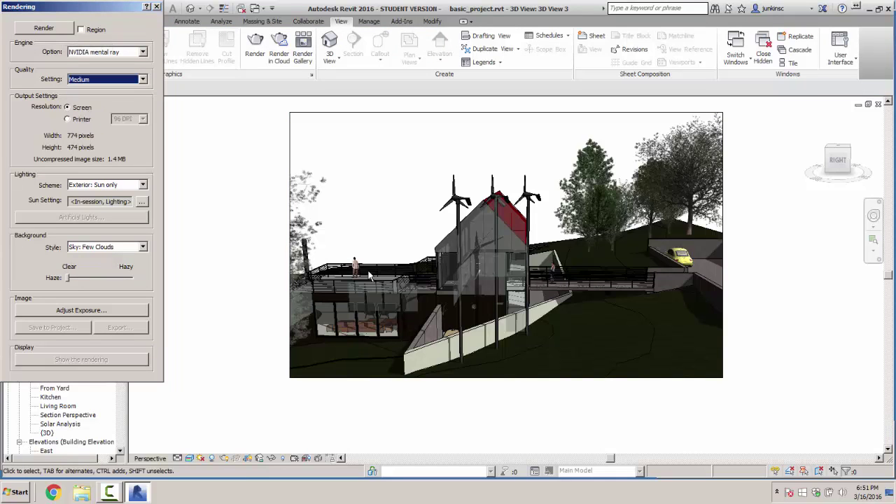
# Keep the lighting scheme at Exterior: Sun only and render the camera view
pyautogui.press('Tab')
pyautogui.press('Tab')
pyautogui.hotkey('alt', 'Down')
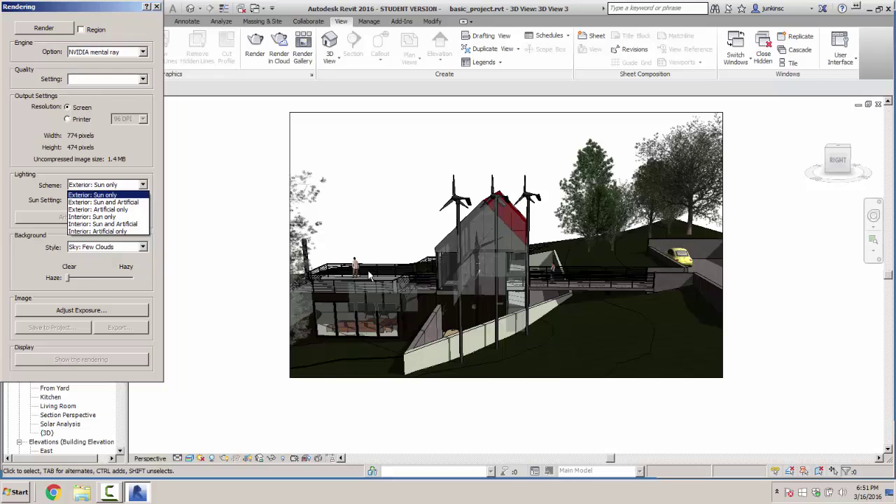
pyautogui.press('Down')
pyautogui.press('Up')
pyautogui.press('Return')
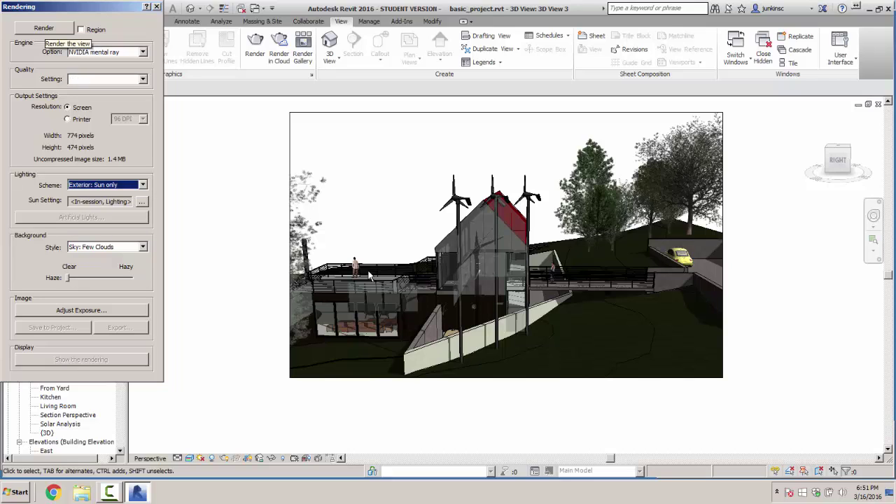
pyautogui.click(44, 27)
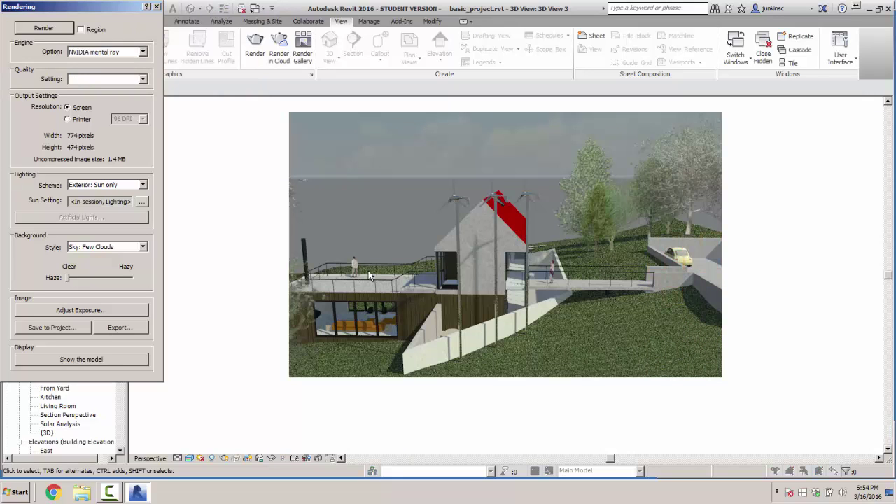
# Open the rendering's exposure controls and apply highlights of 0.22 and an exposure value of 14.99
pyautogui.press('space')
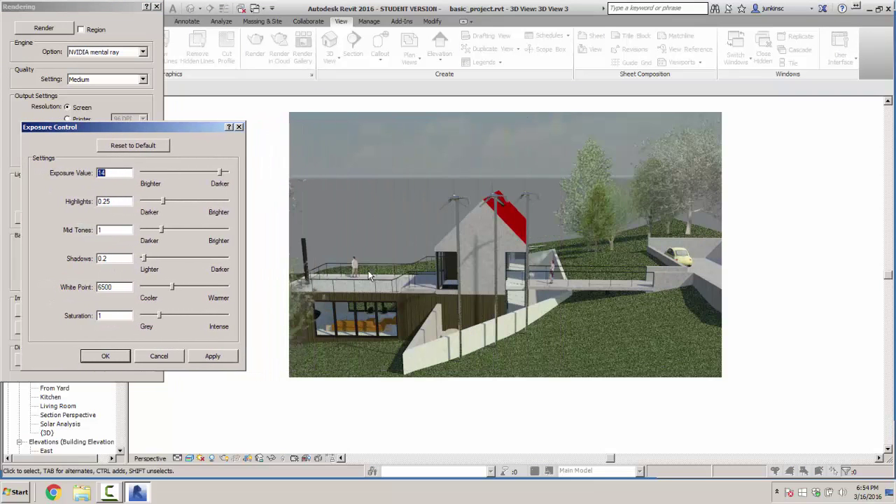
pyautogui.moveTo(164, 201); pyautogui.dragTo(160, 201)
pyautogui.click(212, 356)
pyautogui.write('14.99')
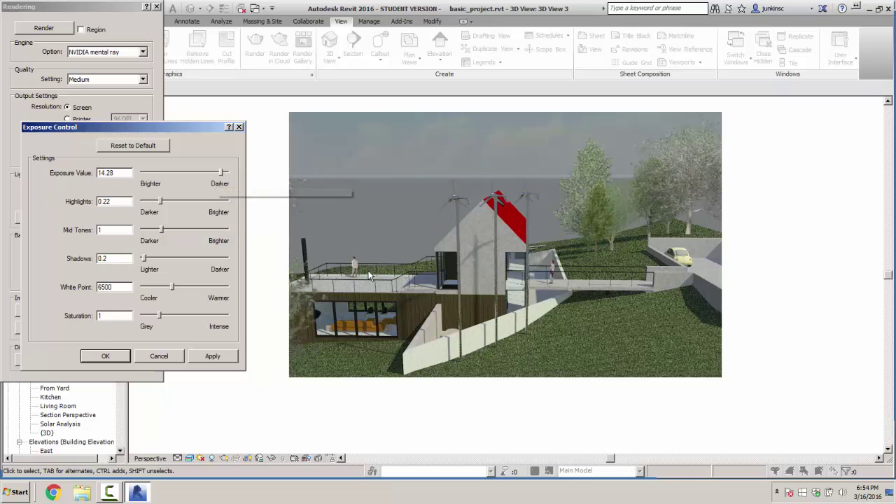
pyautogui.press('Return')
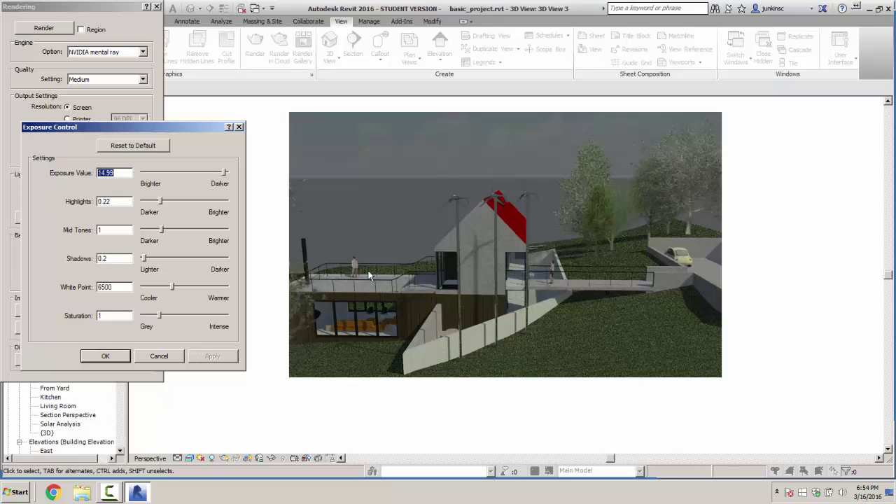
# Set the exposure value to 14.42, highlights to 0.48, mid tones to 1.68 and shadows to 1.07, and accept the exposure adjustments
pyautogui.moveTo(144, 258)
pyautogui.mouseDown()
pyautogui.moveTo(163, 258)
pyautogui.moveTo(183, 201)
pyautogui.mouseUp()
pyautogui.moveTo(225, 172); pyautogui.dragTo(223, 173)
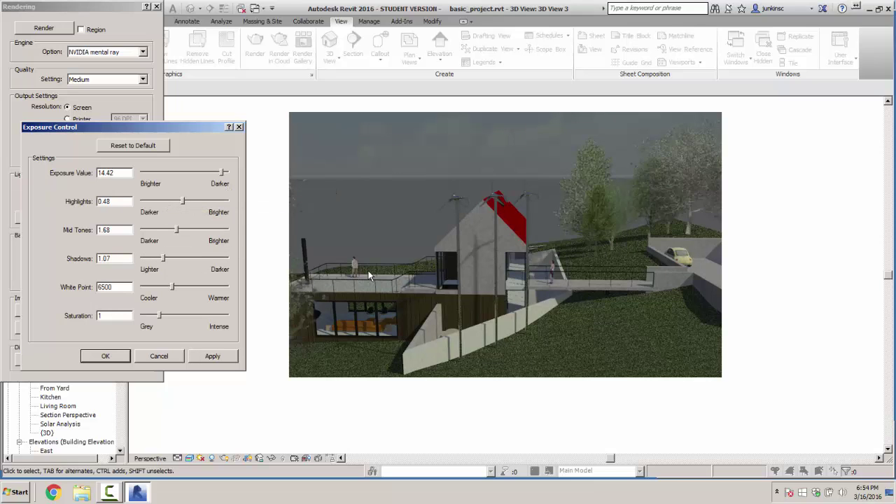
pyautogui.hotkey('alt', 'a')
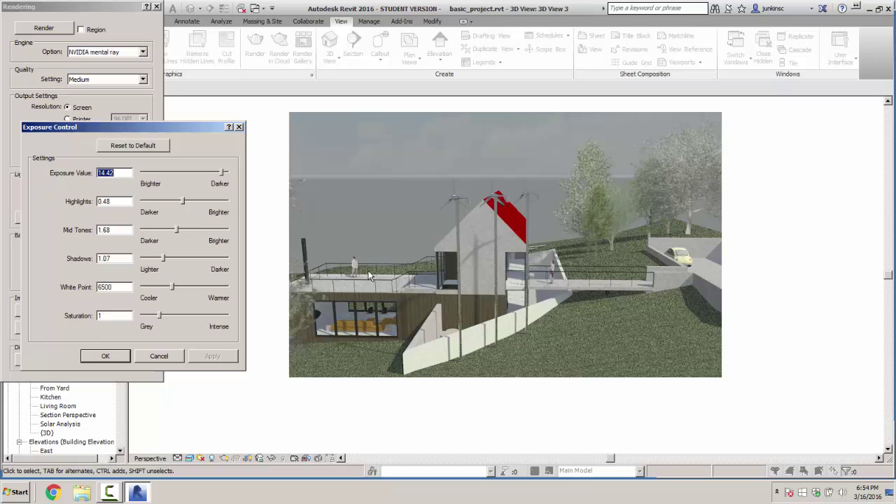
pyautogui.press('Return')
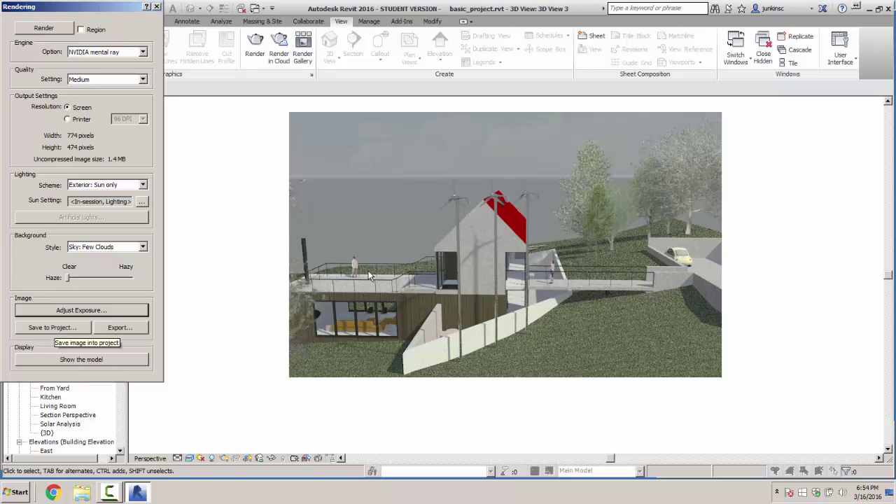
# Save the rendering to the project as 3D View 3_1, and compare it with the Approach rendering
pyautogui.click(52, 327)
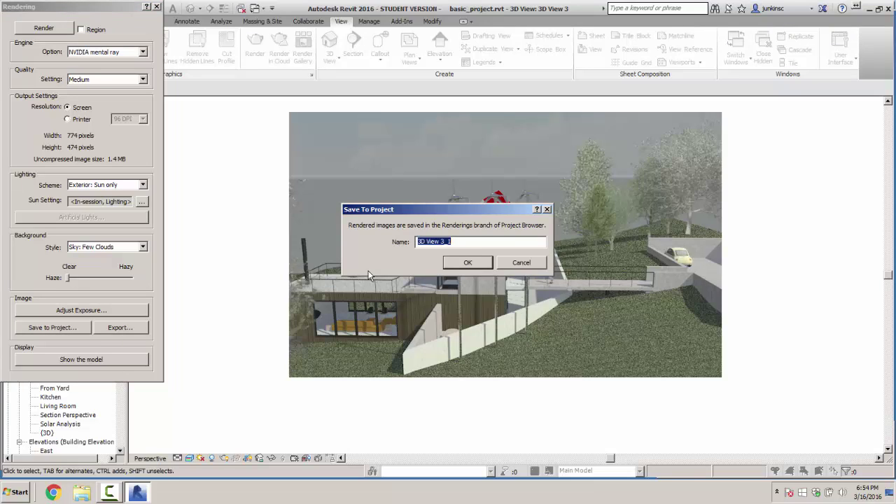
pyautogui.press('Return')
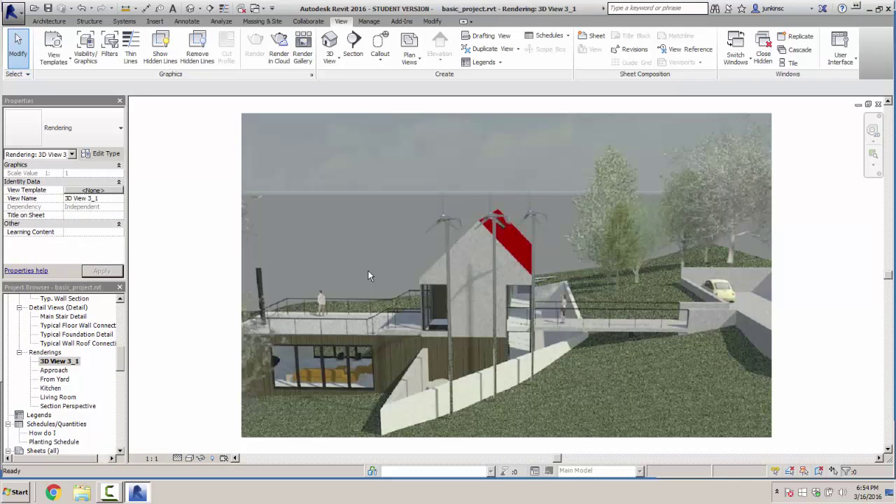
pyautogui.press('Down')
pyautogui.press('Return')
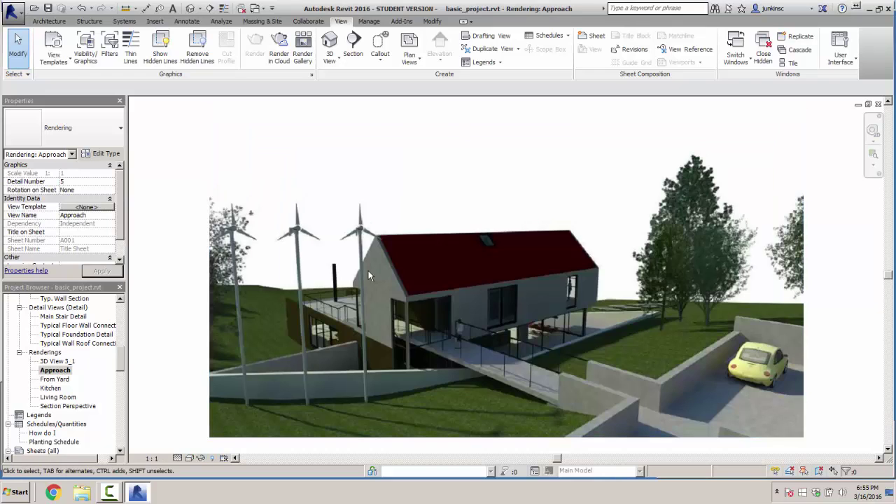
pyautogui.press('Up')
pyautogui.press('Return')
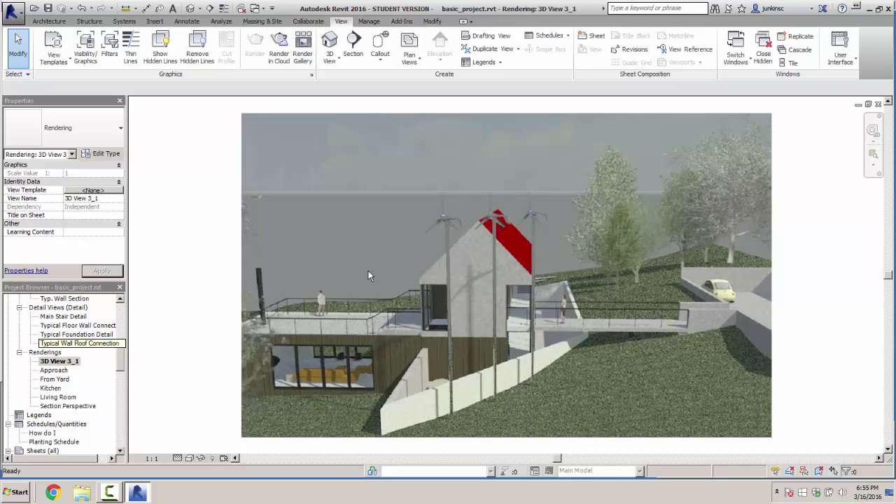
# Browse the project's views and open the Level 1 floor plan
pyautogui.scroll(-4, 369, 276)
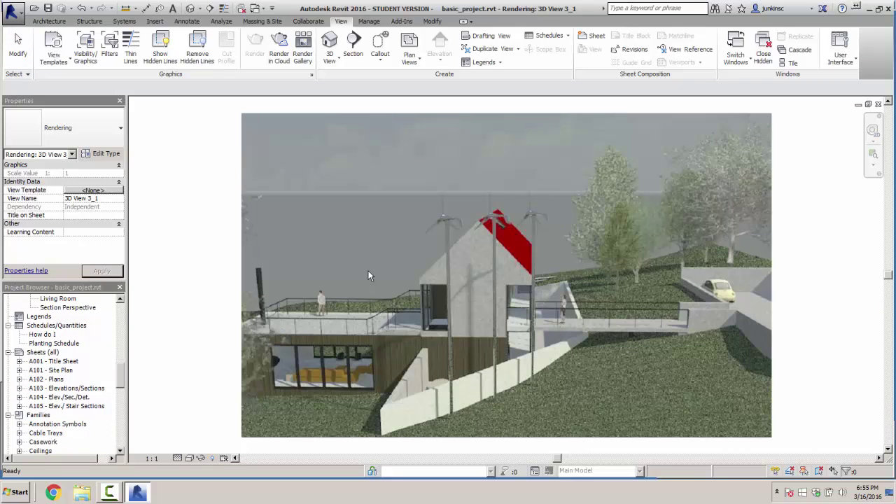
pyautogui.scroll(6, 369, 275)
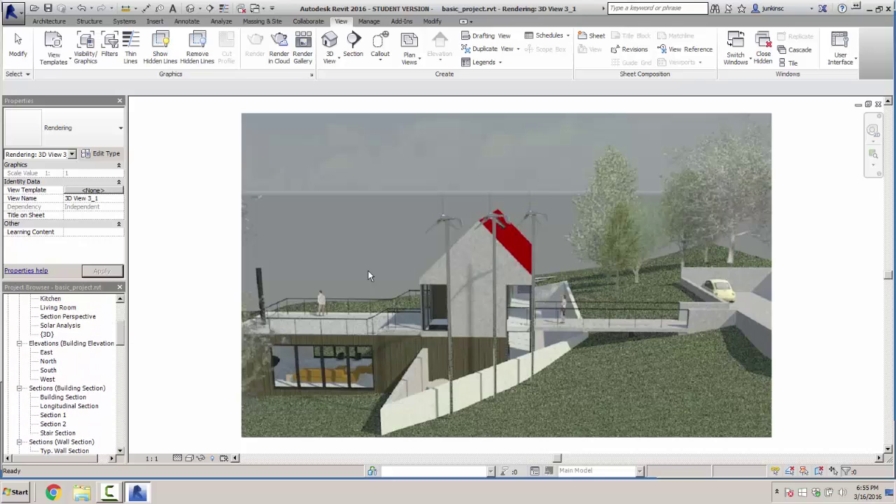
pyautogui.click(49, 21)
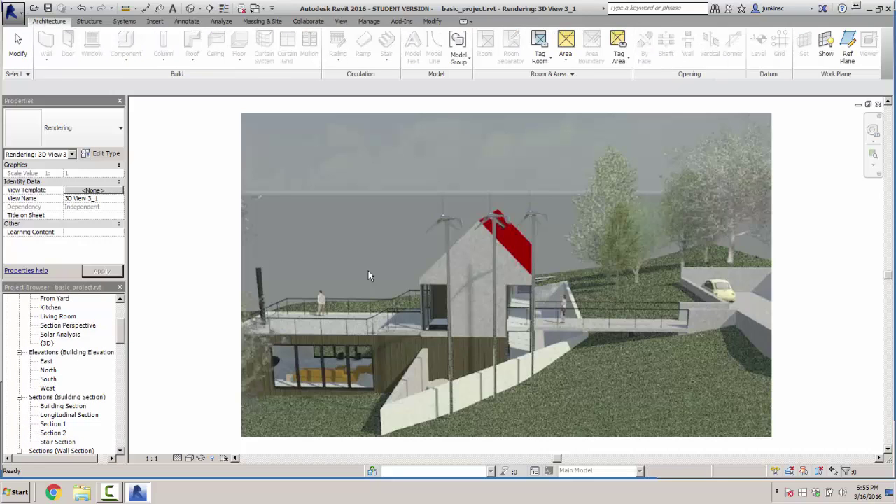
pyautogui.scroll(3, 63, 375)
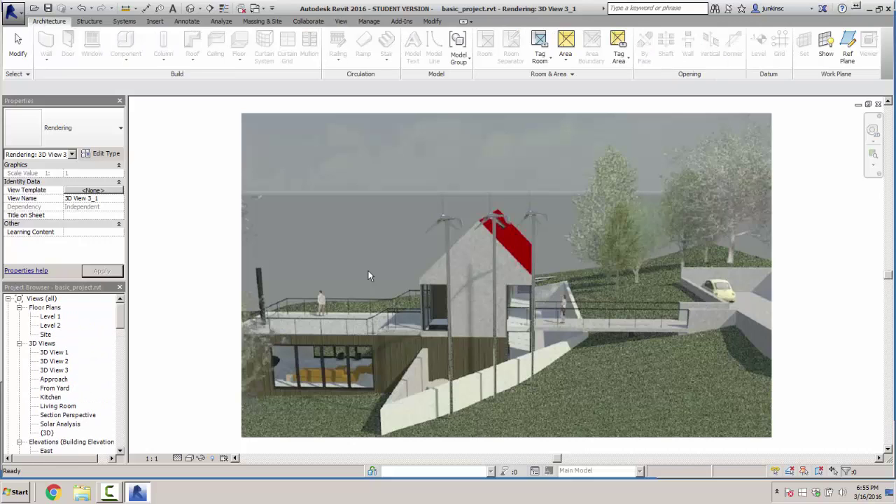
pyautogui.doubleClick(50, 317)
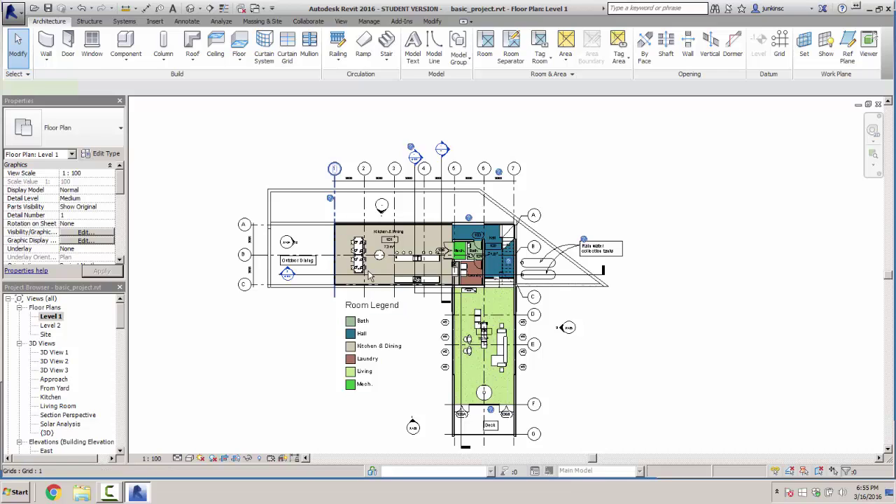
# Select grid lines 1, 2 and 3 together in the Level 1 plan, and clear the selection
pyautogui.click(369, 276)
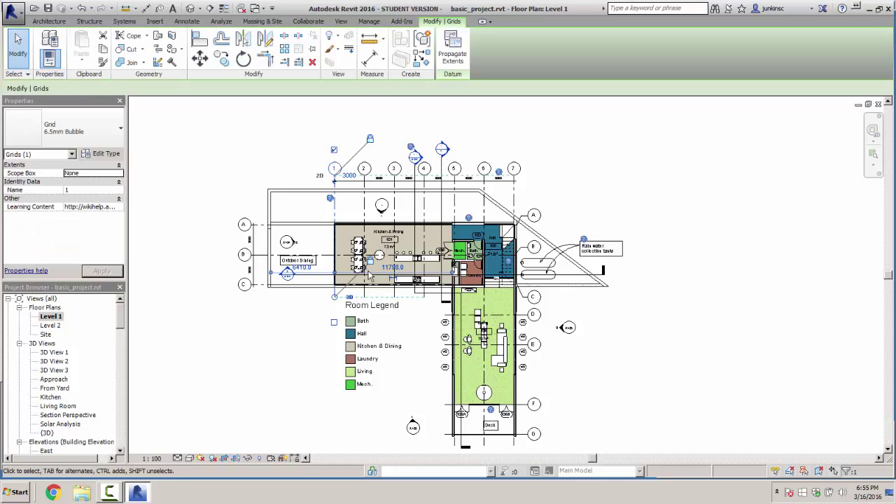
pyautogui.keyDown('ctrl'); pyautogui.click(366, 276); pyautogui.keyUp('ctrl')
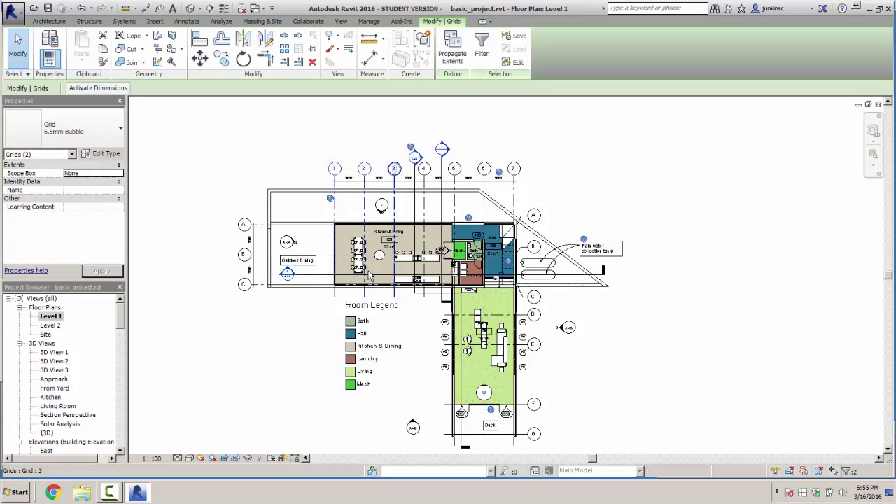
pyautogui.keyDown('ctrl'); pyautogui.click(370, 277); pyautogui.keyUp('ctrl')
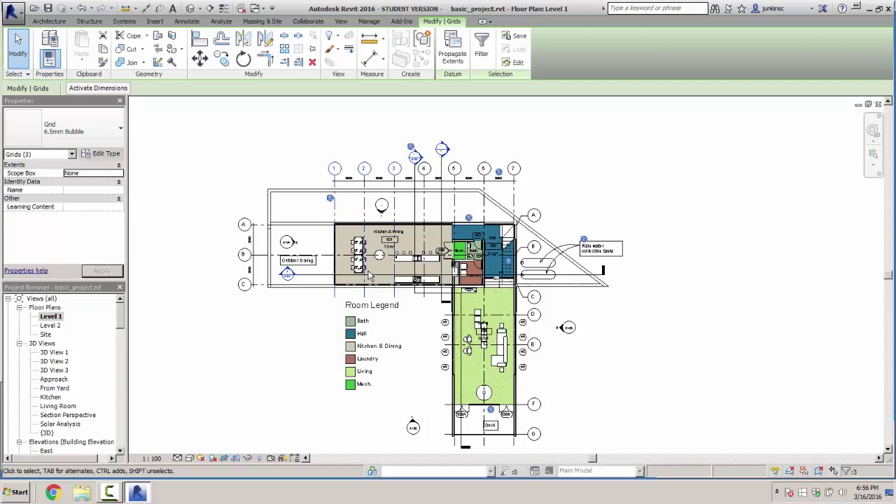
pyautogui.press('Escape')
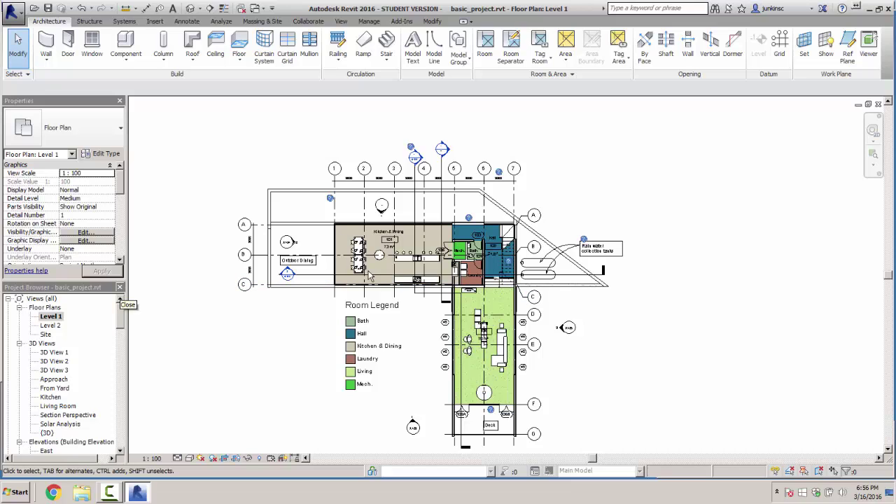
# Close the Project Browser and look through the view, management and modification tools for a way to restore it
pyautogui.click(120, 287)
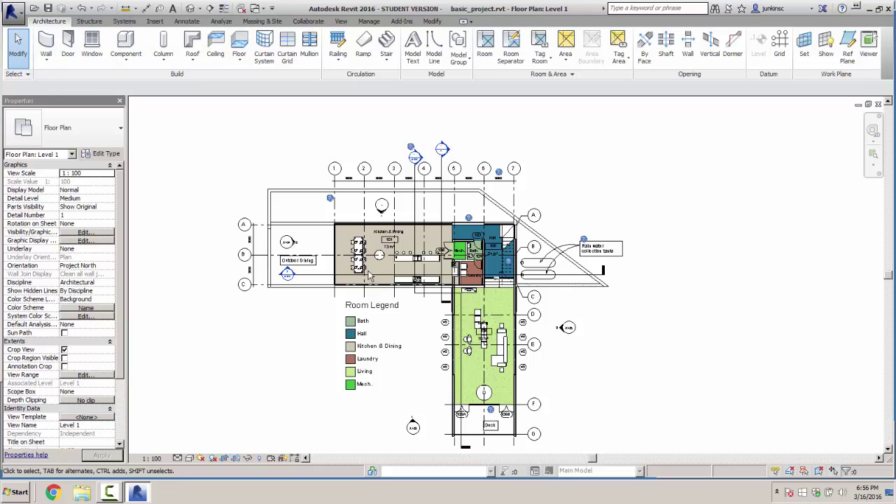
pyautogui.click(341, 21)
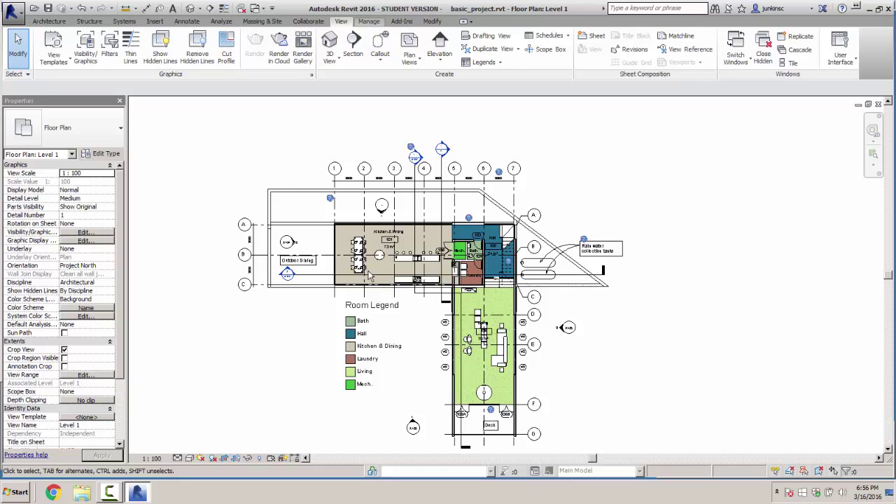
pyautogui.click(369, 21)
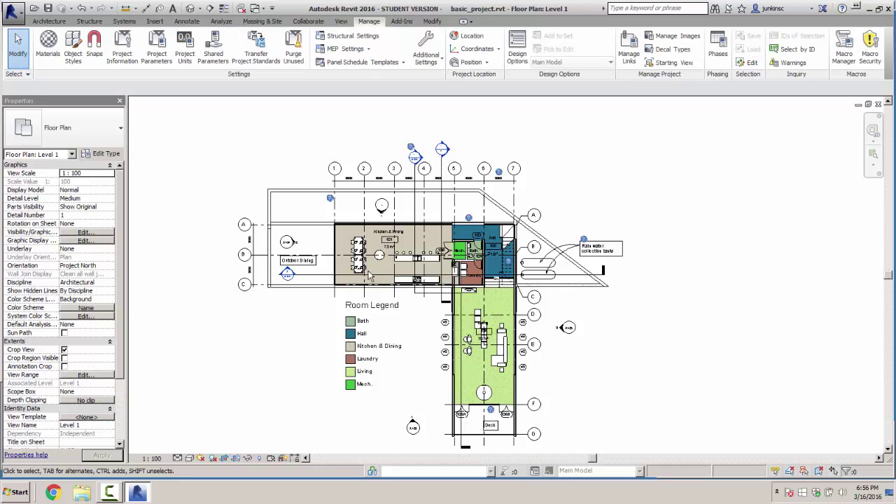
pyautogui.click(432, 21)
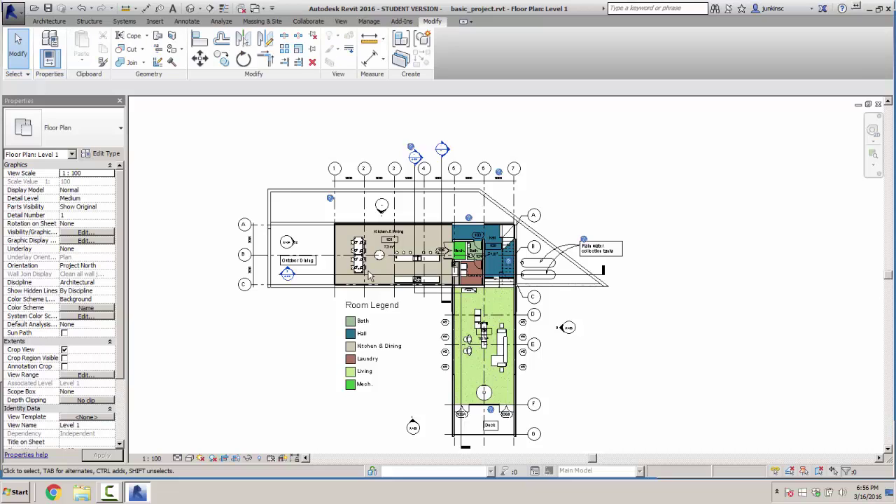
pyautogui.click(12, 12)
pyautogui.click(13, 12)
pyautogui.click(49, 39)
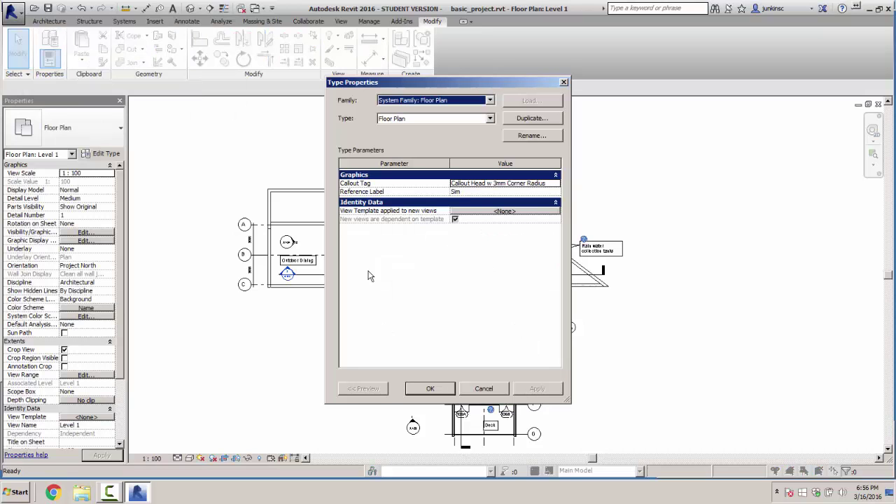
pyautogui.moveTo(449, 82)
pyautogui.mouseDown()
pyautogui.moveTo(43, 158)
pyautogui.moveTo(36, 192)
pyautogui.moveTo(230, 126)
pyautogui.mouseUp()
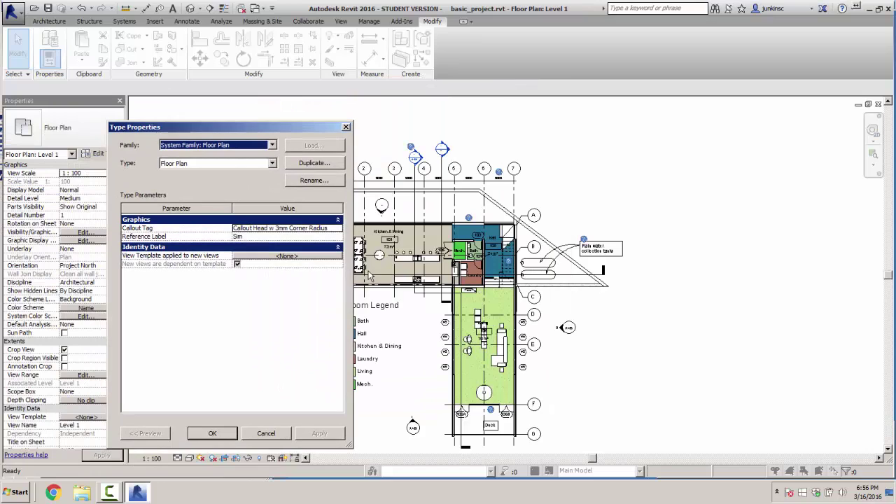
pyautogui.press('Escape')
pyautogui.press('p')
pyautogui.press('p')
pyautogui.hotkey('ctrl', '1')
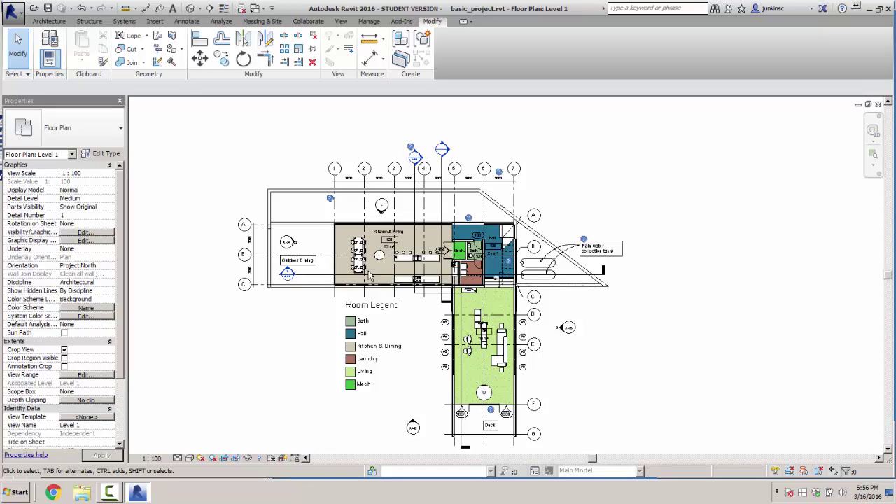
pyautogui.moveTo(119, 273)
pyautogui.mouseDown()
pyautogui.moveTo(120, 334)
pyautogui.moveTo(120, 273)
pyautogui.mouseUp()
pyautogui.press('Escape')
# Search the Revit 2016 help for "project browser"
pyautogui.click(49, 21)
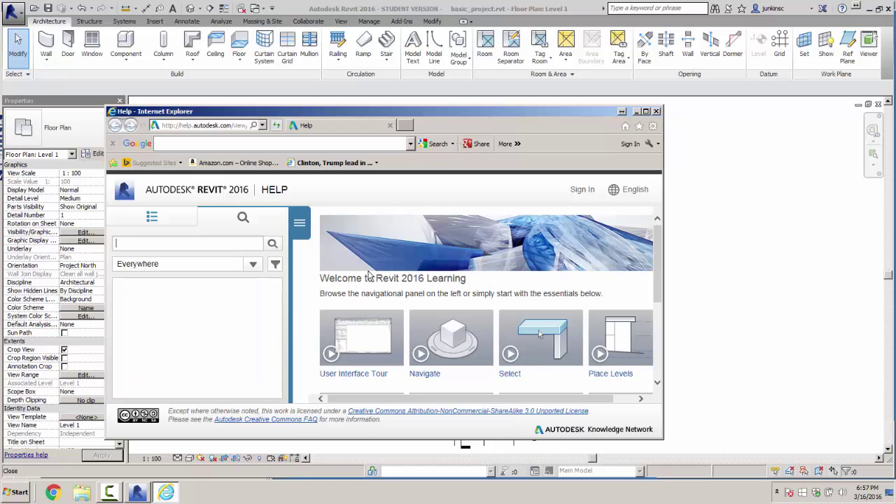
pyautogui.write('project browser')
pyautogui.press('Return')
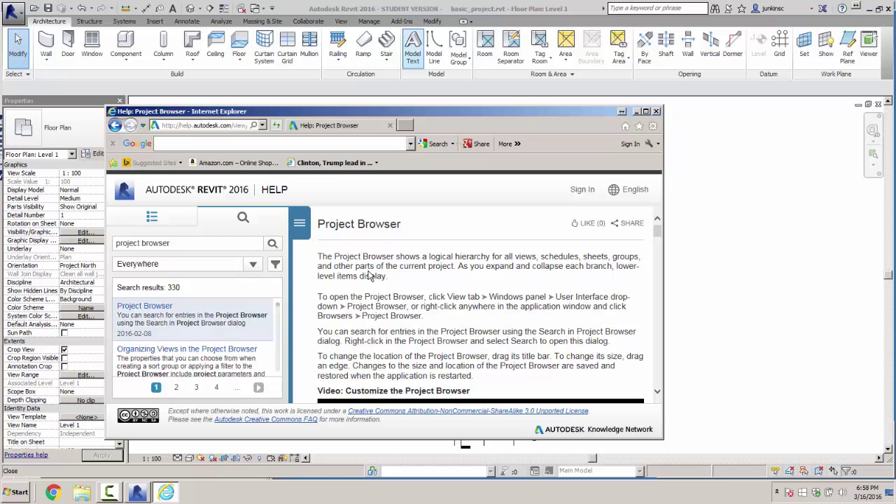
# Switch back to Revit and turn the display of the Project Browser back on
pyautogui.click(341, 21)
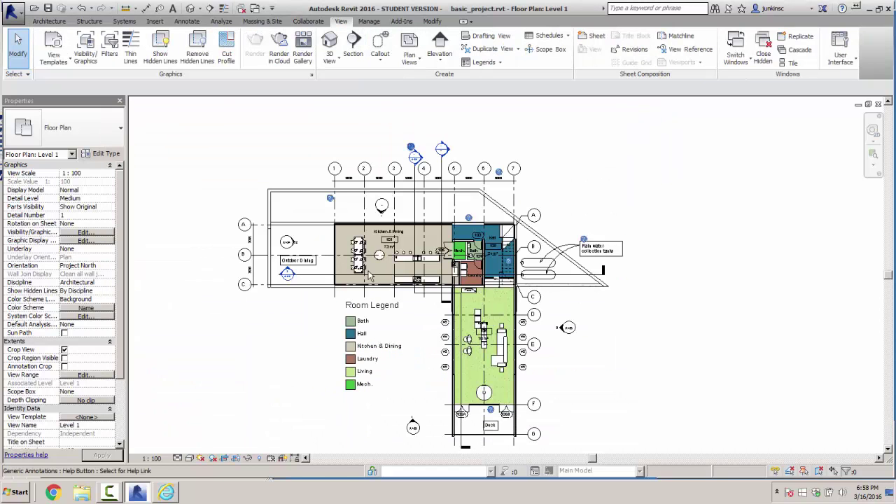
pyautogui.hotkey('alt', 'Tab')
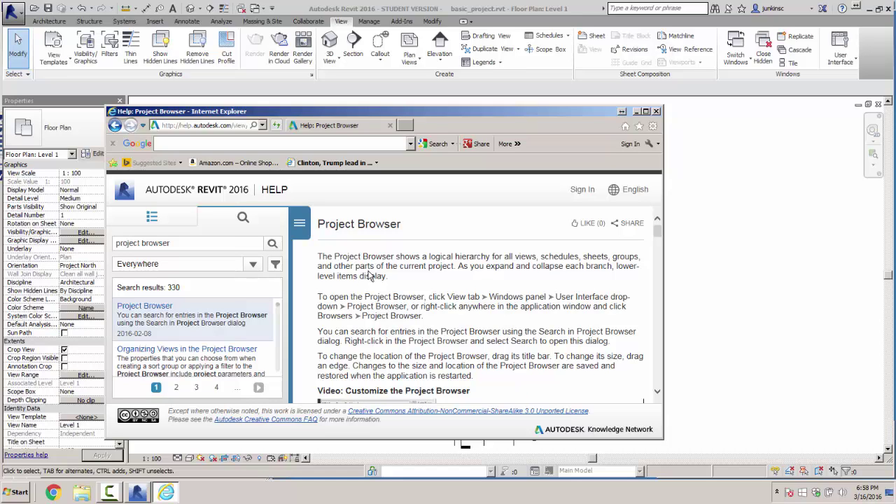
pyautogui.hotkey('alt', 'Tab')
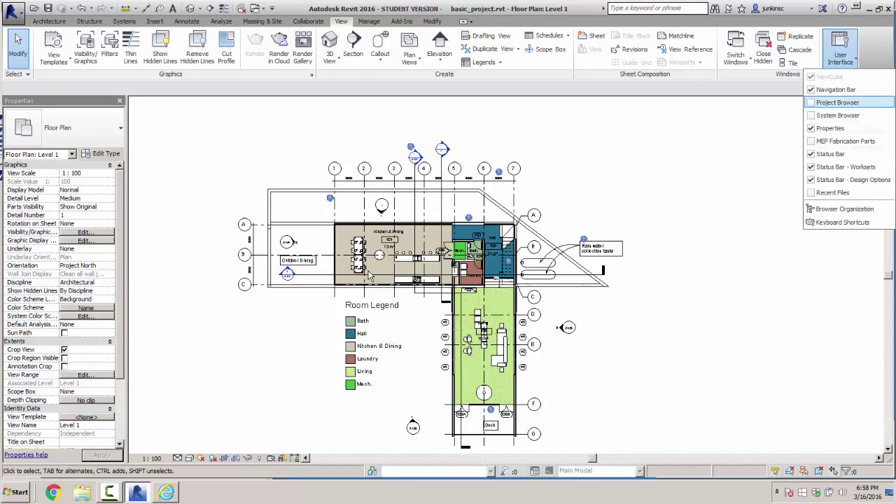
pyautogui.click(838, 102)
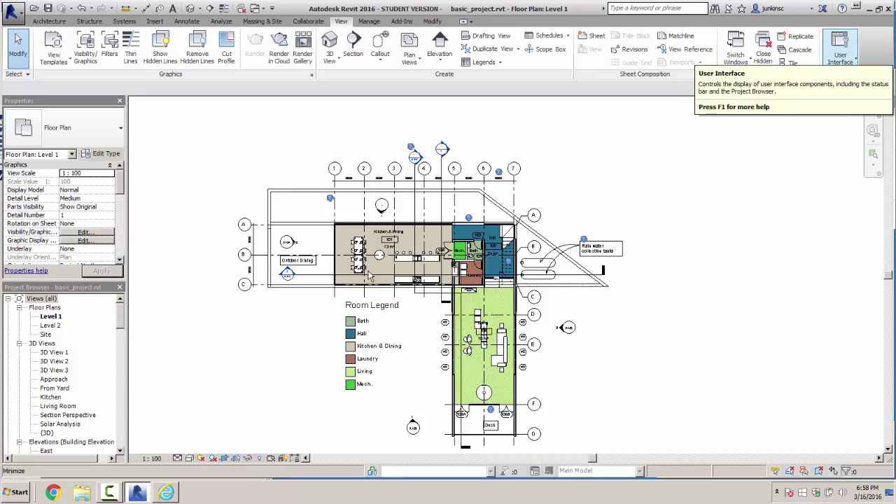
pyautogui.click(840, 50)
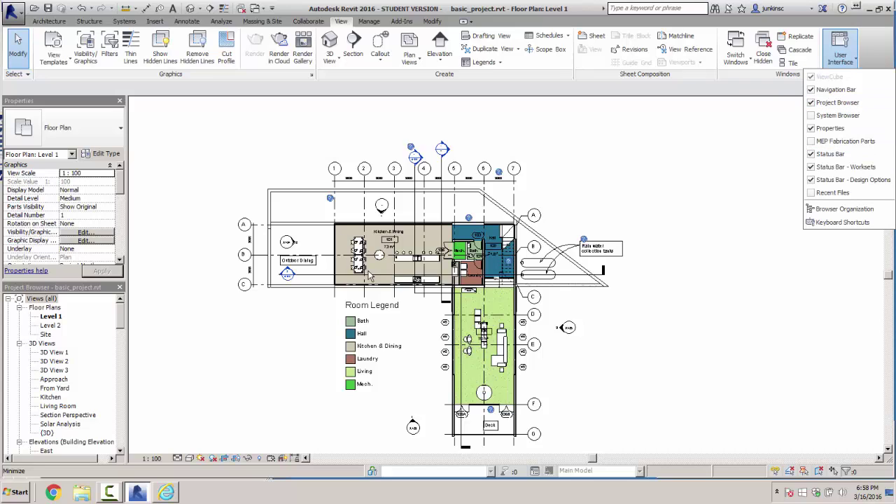
pyautogui.click(370, 278)
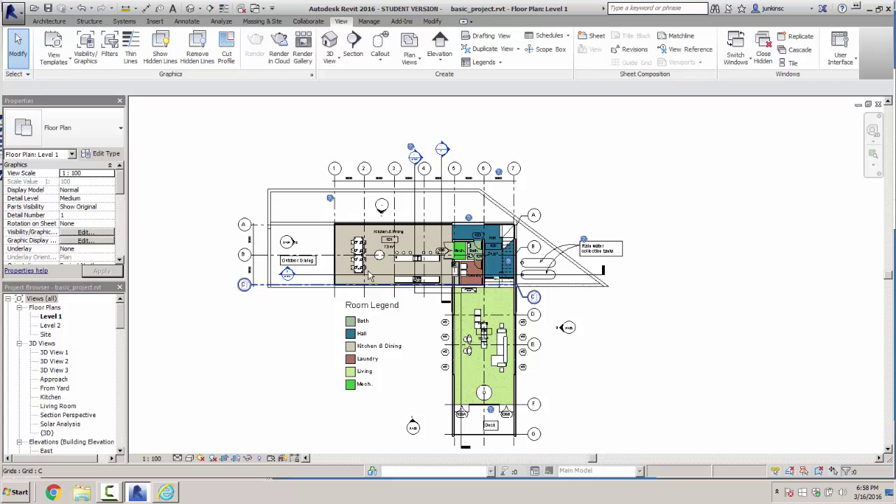
# Hide only the grid line C element in the Level 1 floor plan
pyautogui.click(371, 277)
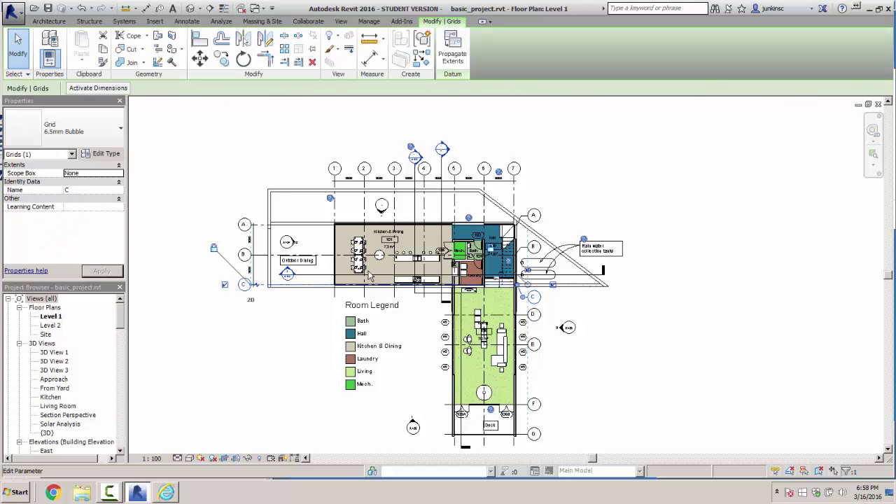
pyautogui.rightClick(371, 276)
pyautogui.press('Right')
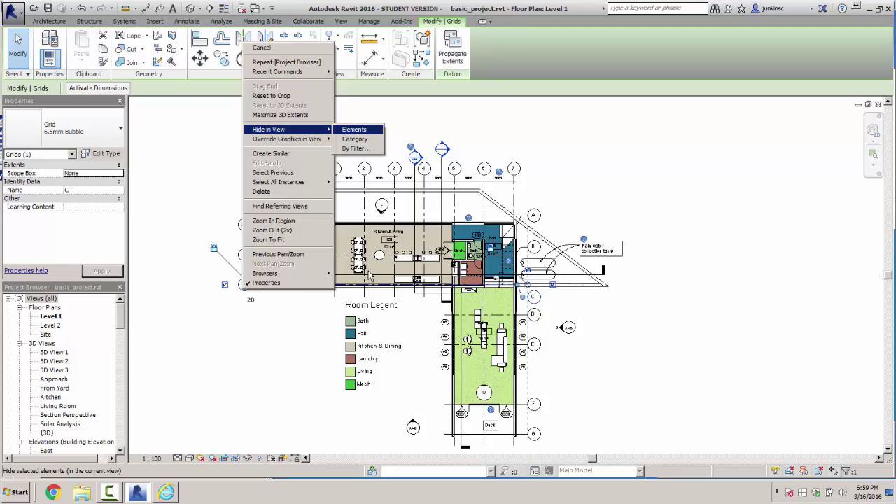
pyautogui.press('Return')
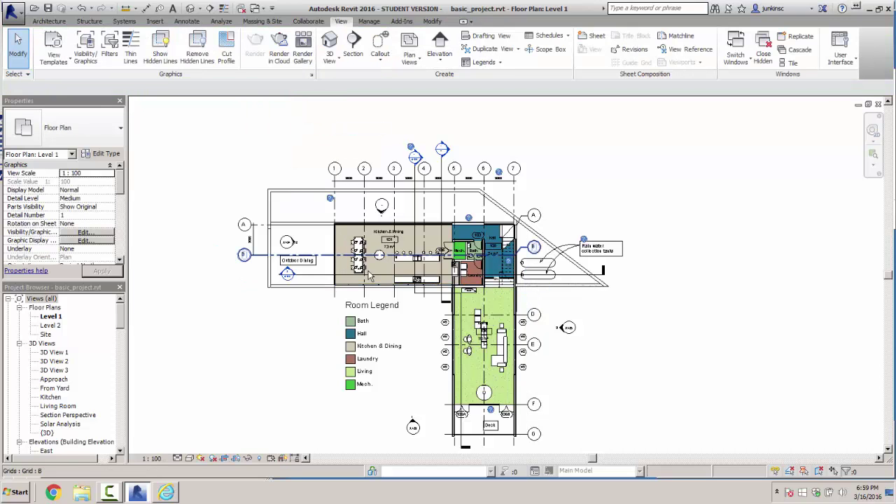
# Hide the whole grids category in the Level 1 plan, starting from grid line B
pyautogui.rightClick(246, 260)
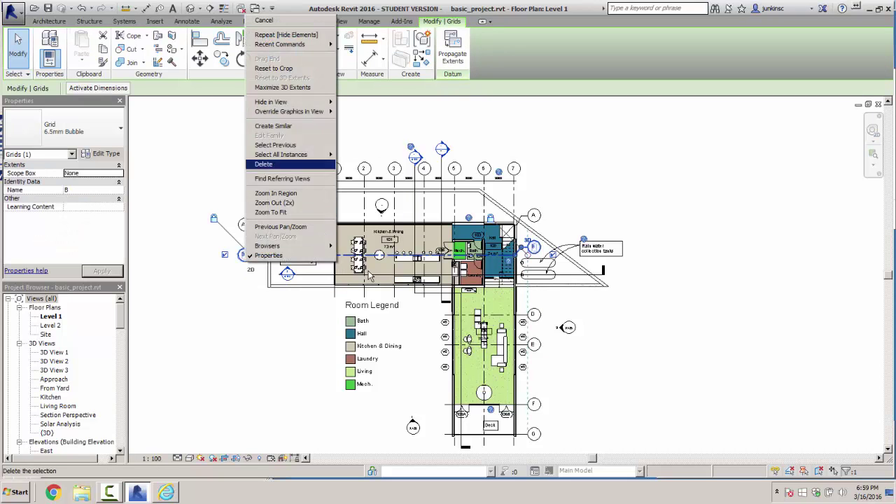
pyautogui.press('Right')
pyautogui.press('Down')
pyautogui.press('Return')
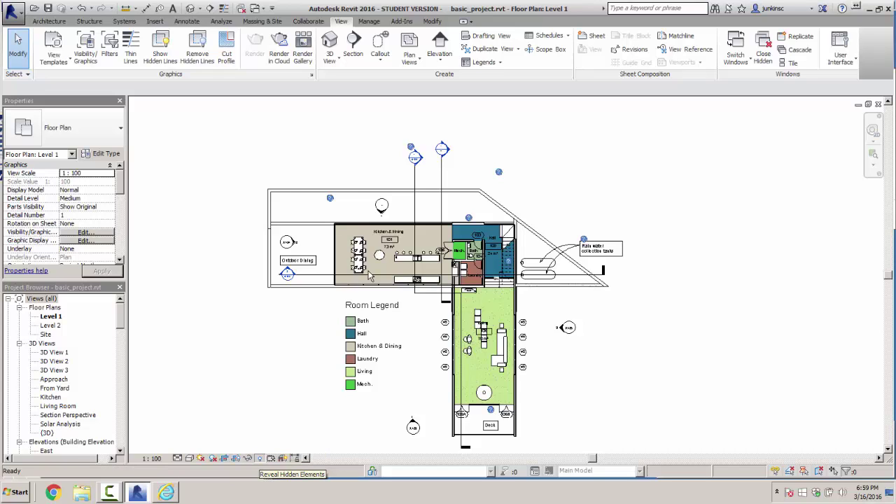
# Reveal the hidden elements in the Level 1 plan and unhide the whole grids category, starting from grid line C
pyautogui.click(260, 458)
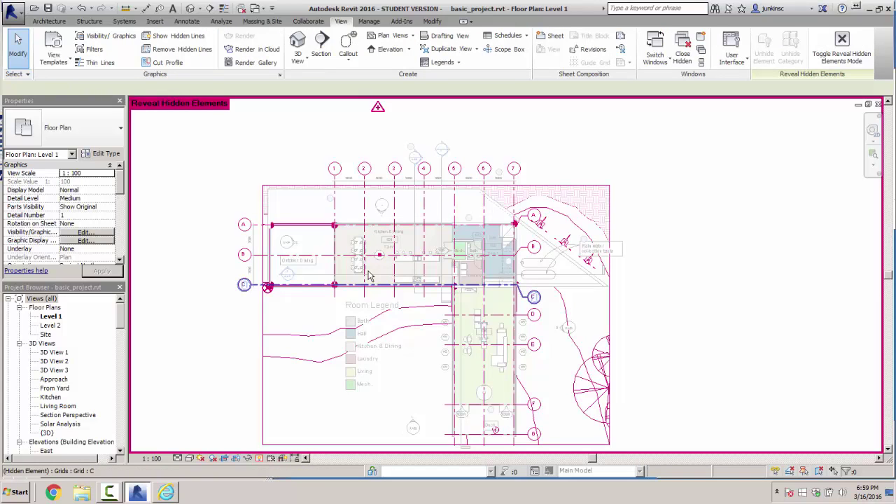
pyautogui.rightClick(370, 275)
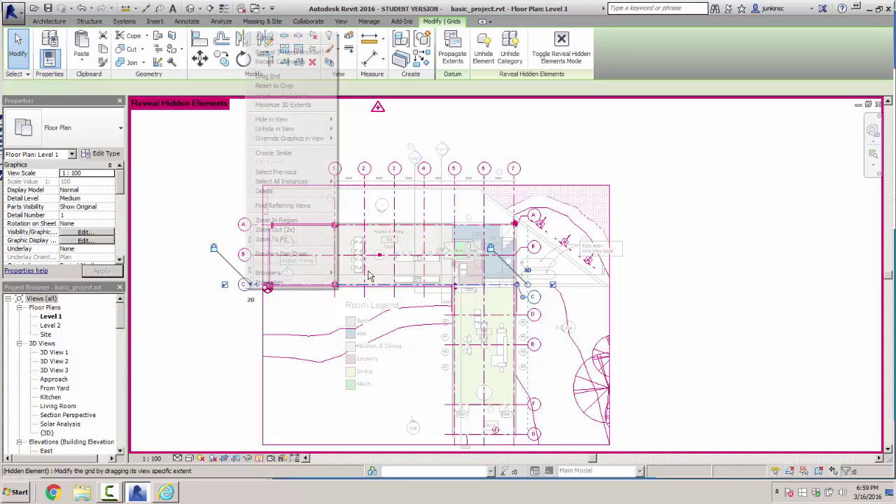
pyautogui.press('Right')
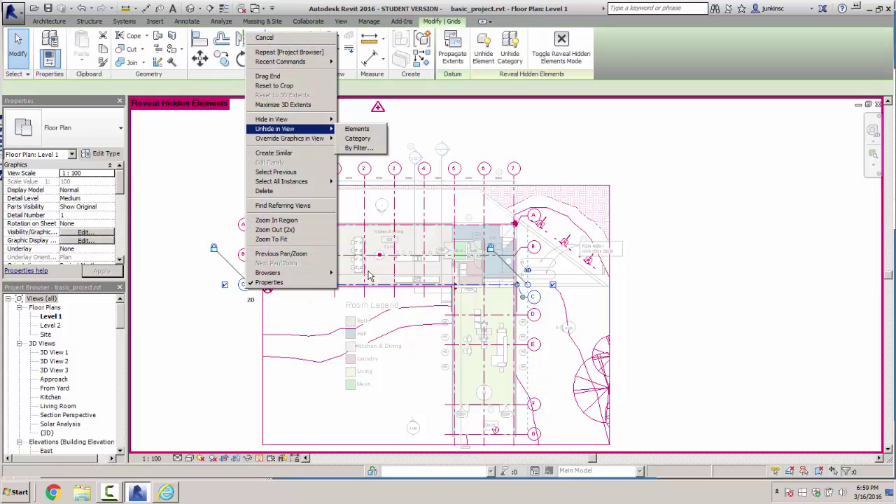
pyautogui.press('Down')
pyautogui.press('Down')
pyautogui.press('Return')
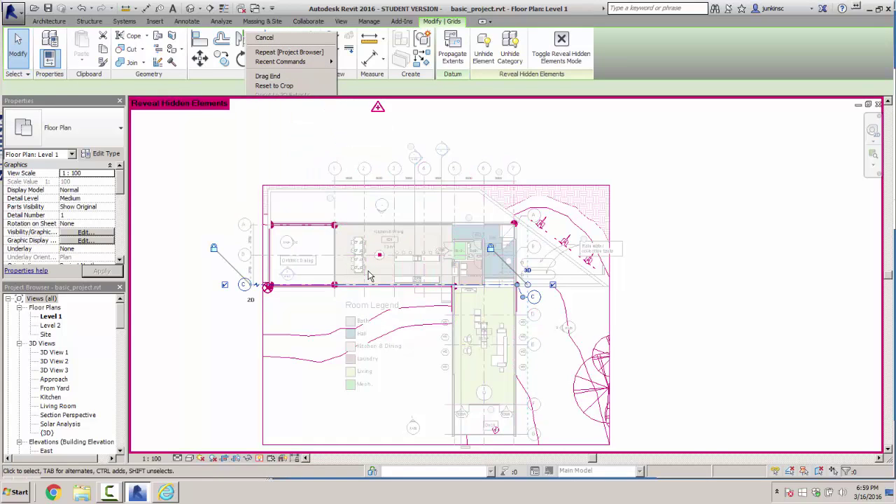
pyautogui.press('Escape')
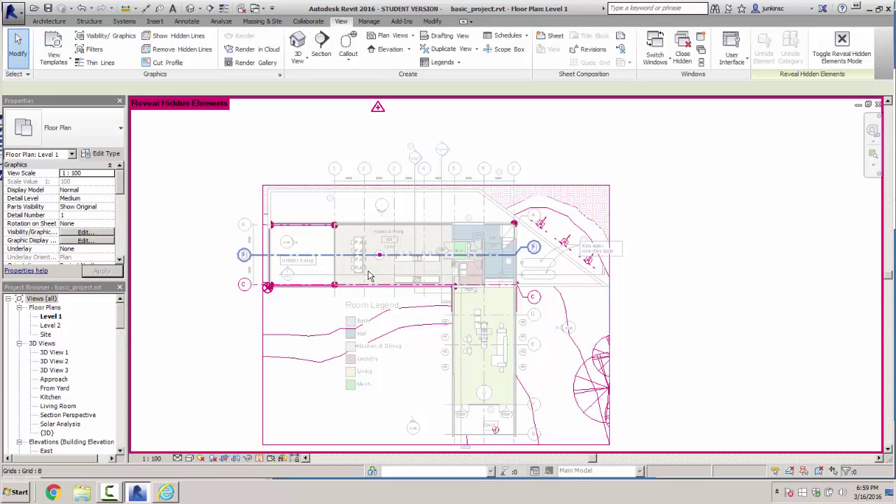
# Unhide the individually hidden grid line C element and leave the Reveal Hidden Elements mode
pyautogui.click(369, 275)
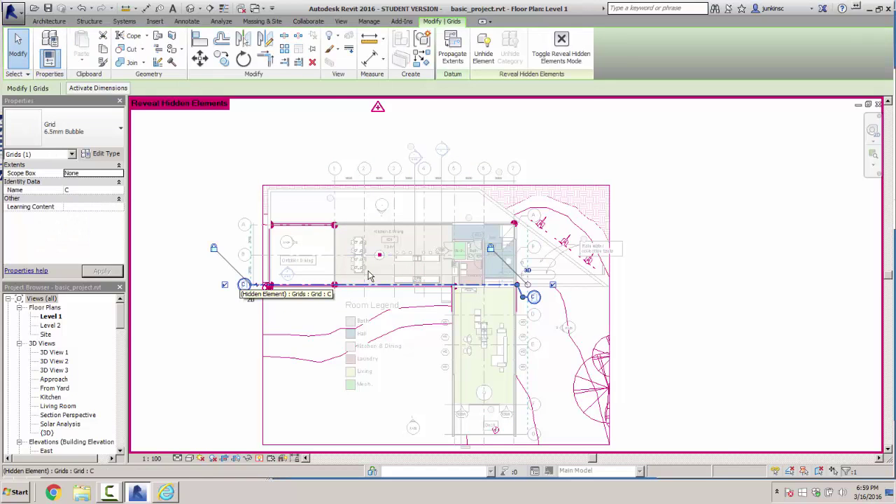
pyautogui.rightClick(370, 275)
pyautogui.moveTo(287, 117)
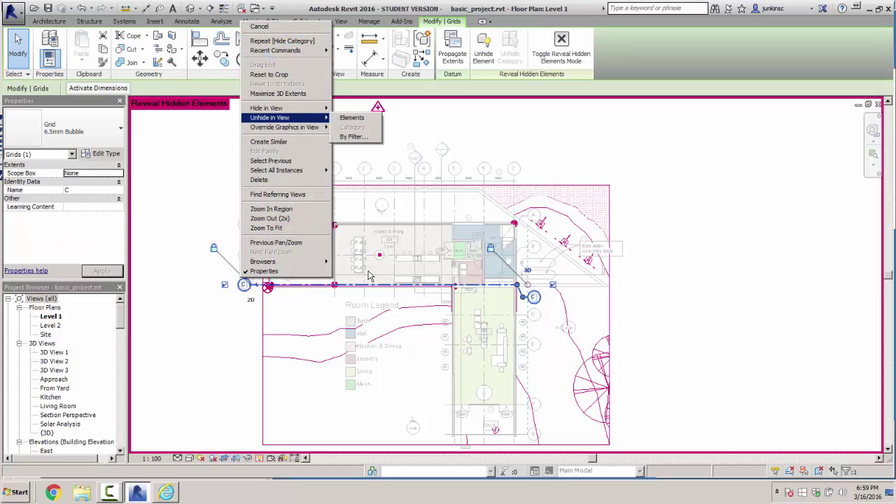
pyautogui.click(350, 118)
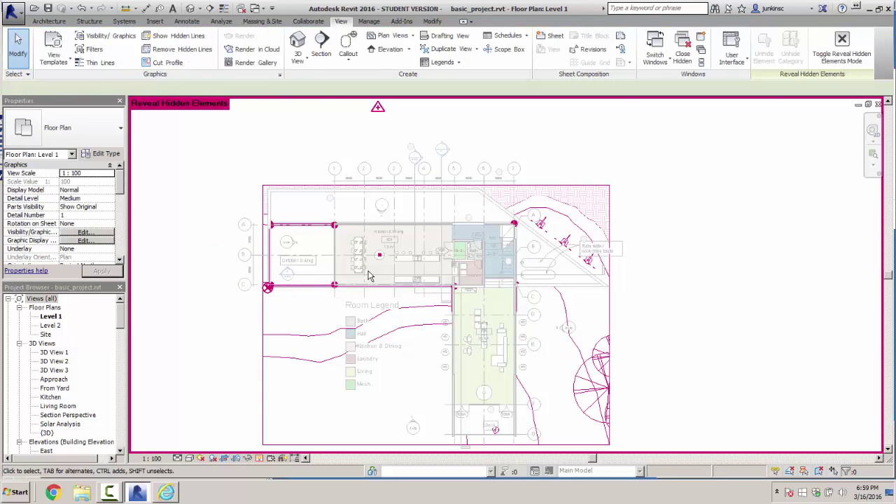
pyautogui.click(259, 458)
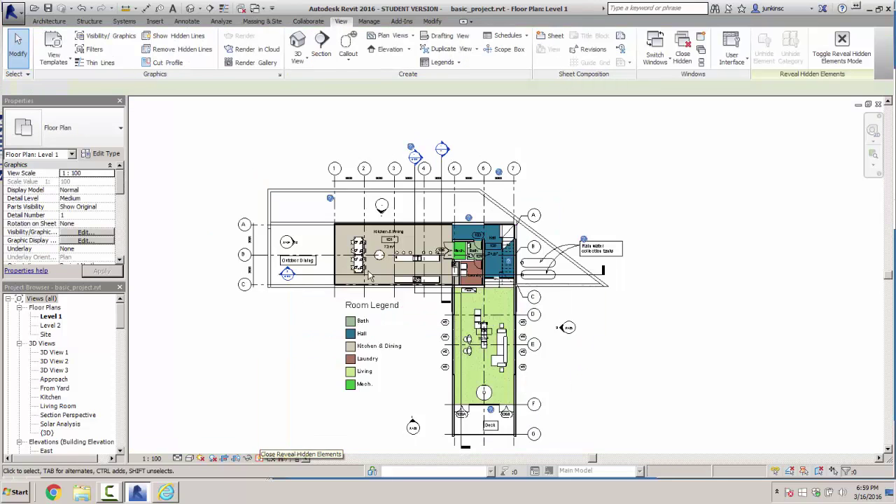